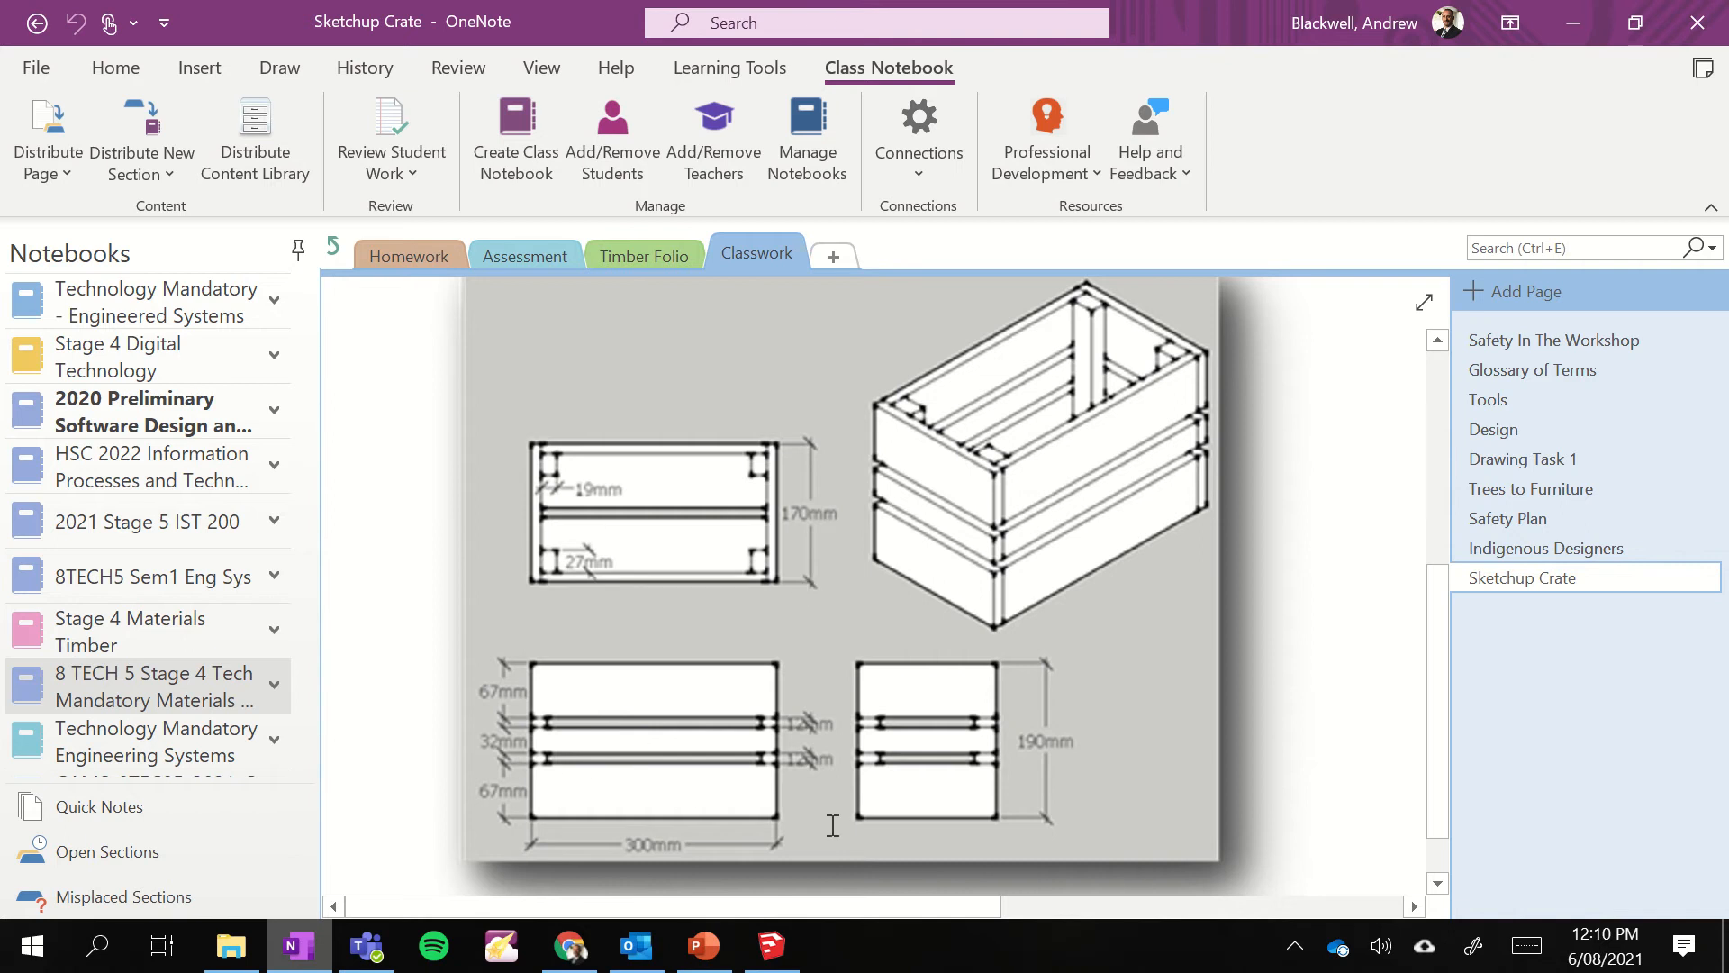
# - Switch between the SketchUp crate model and the OneNote plan to compare the crate's Top view with the dimensioned drawing
pyautogui.click(770, 945)
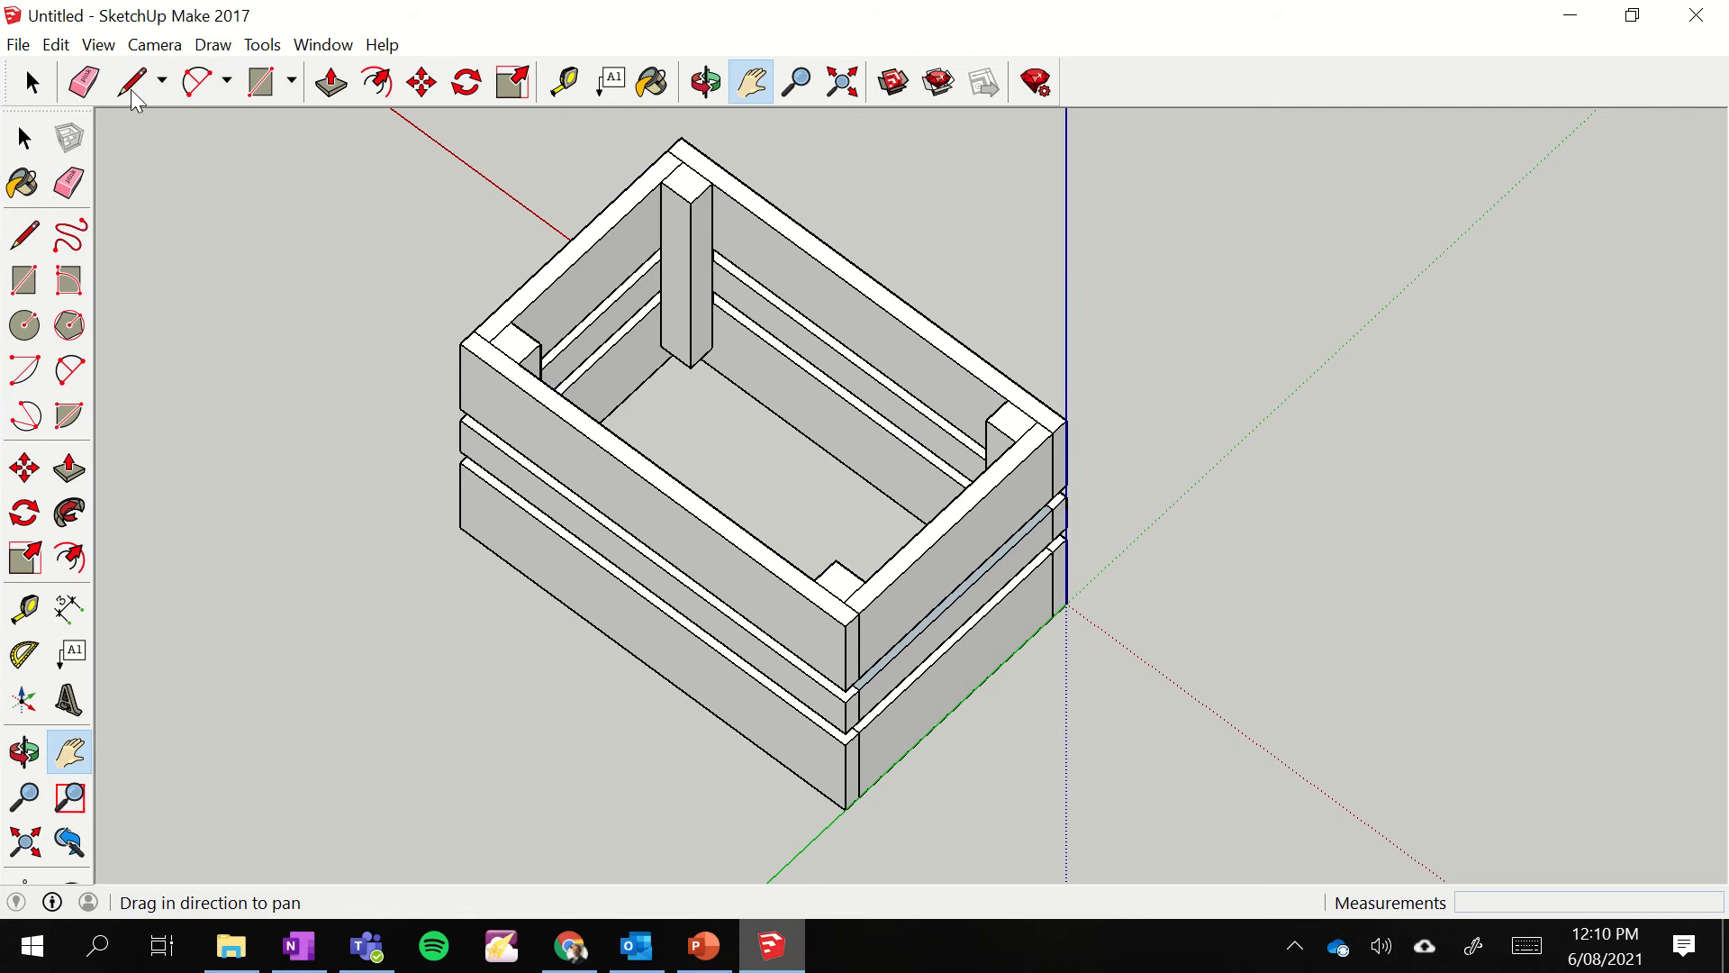
pyautogui.click(98, 45)
pyautogui.moveTo(155, 45)
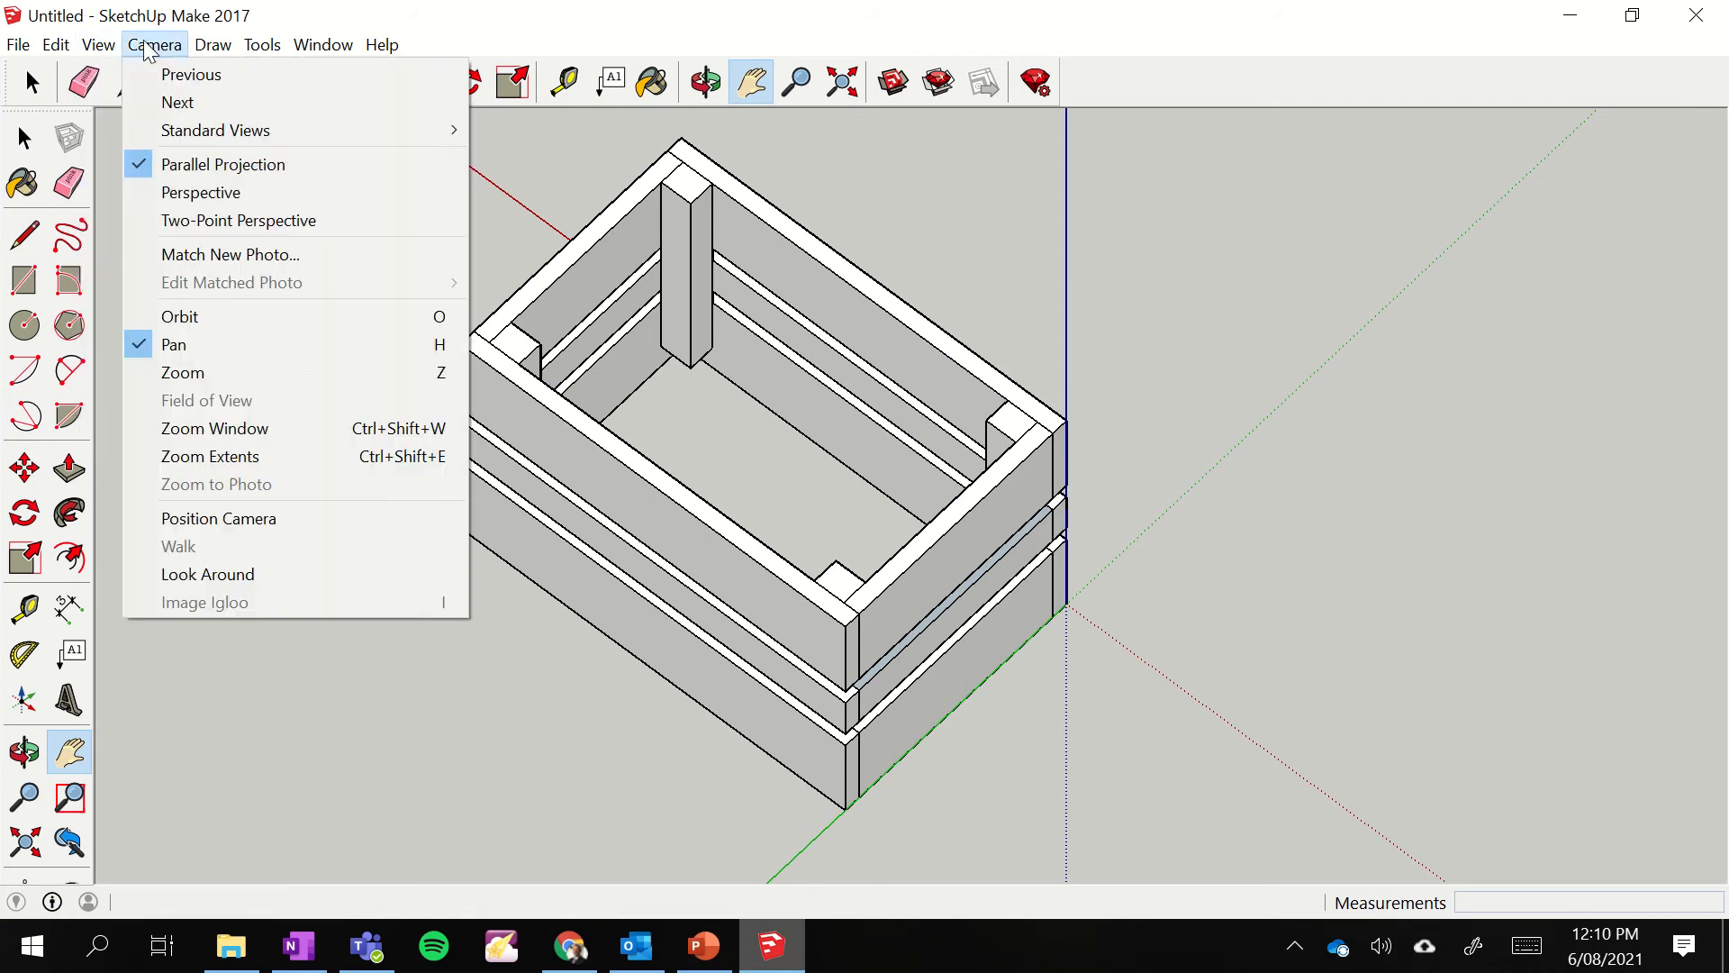
pyautogui.moveTo(168, 131)
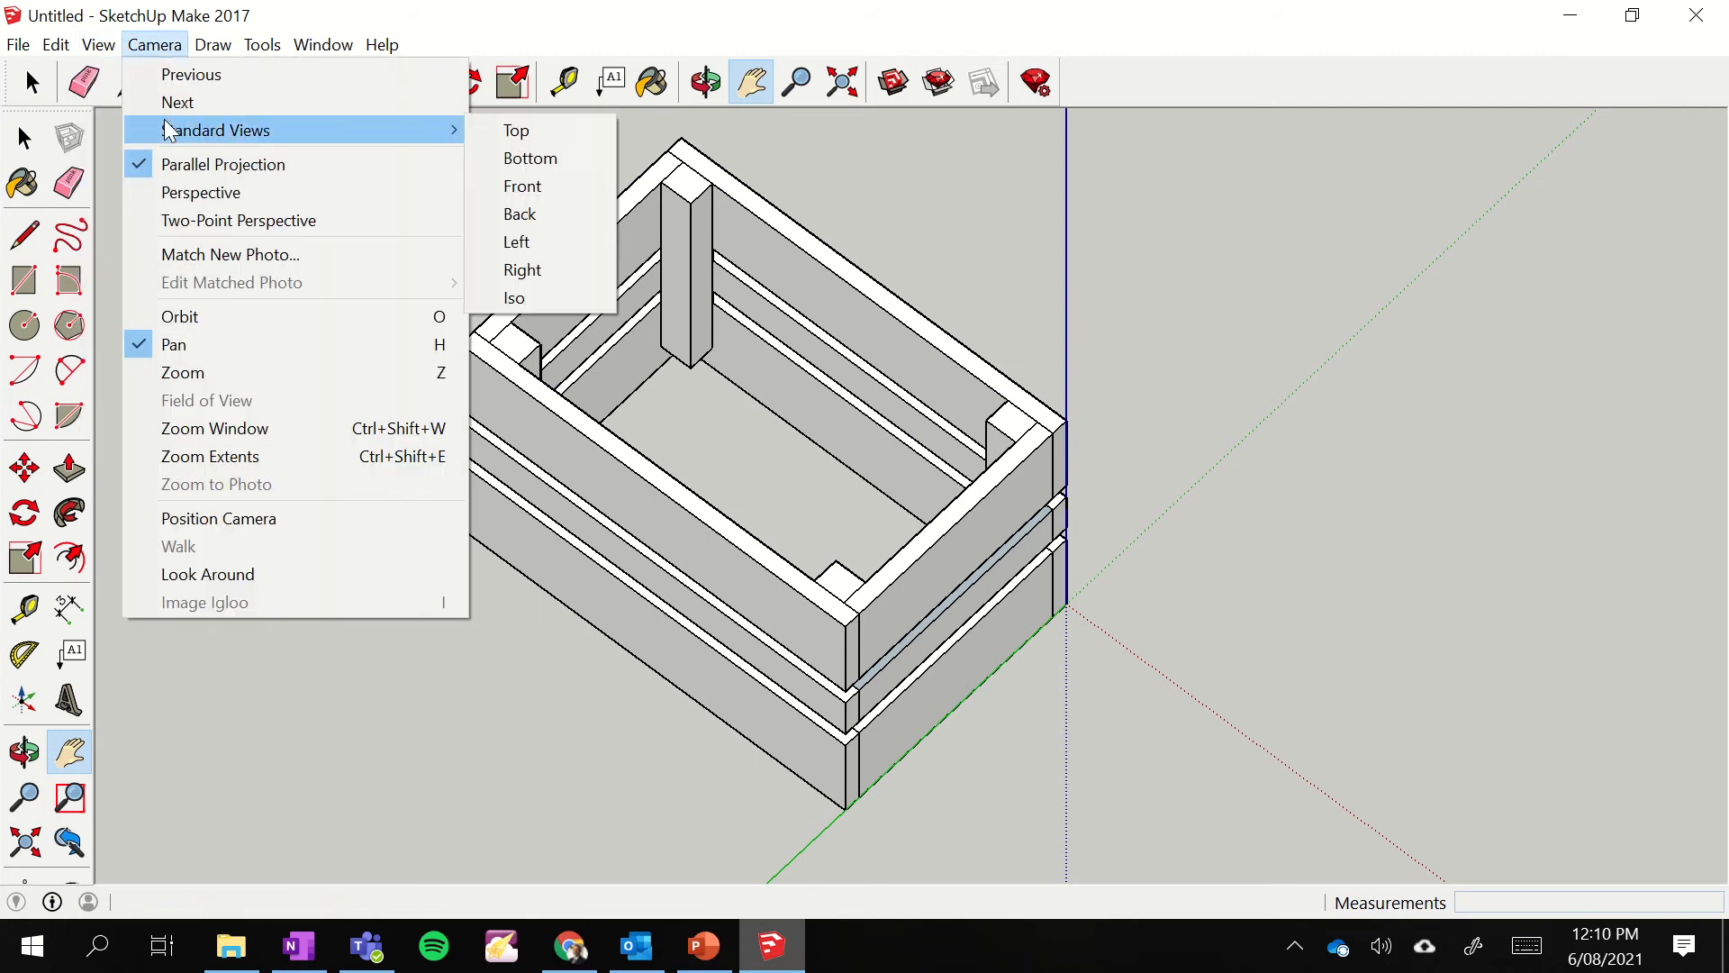
pyautogui.click(491, 135)
pyautogui.hotkey('alt', 'Tab')
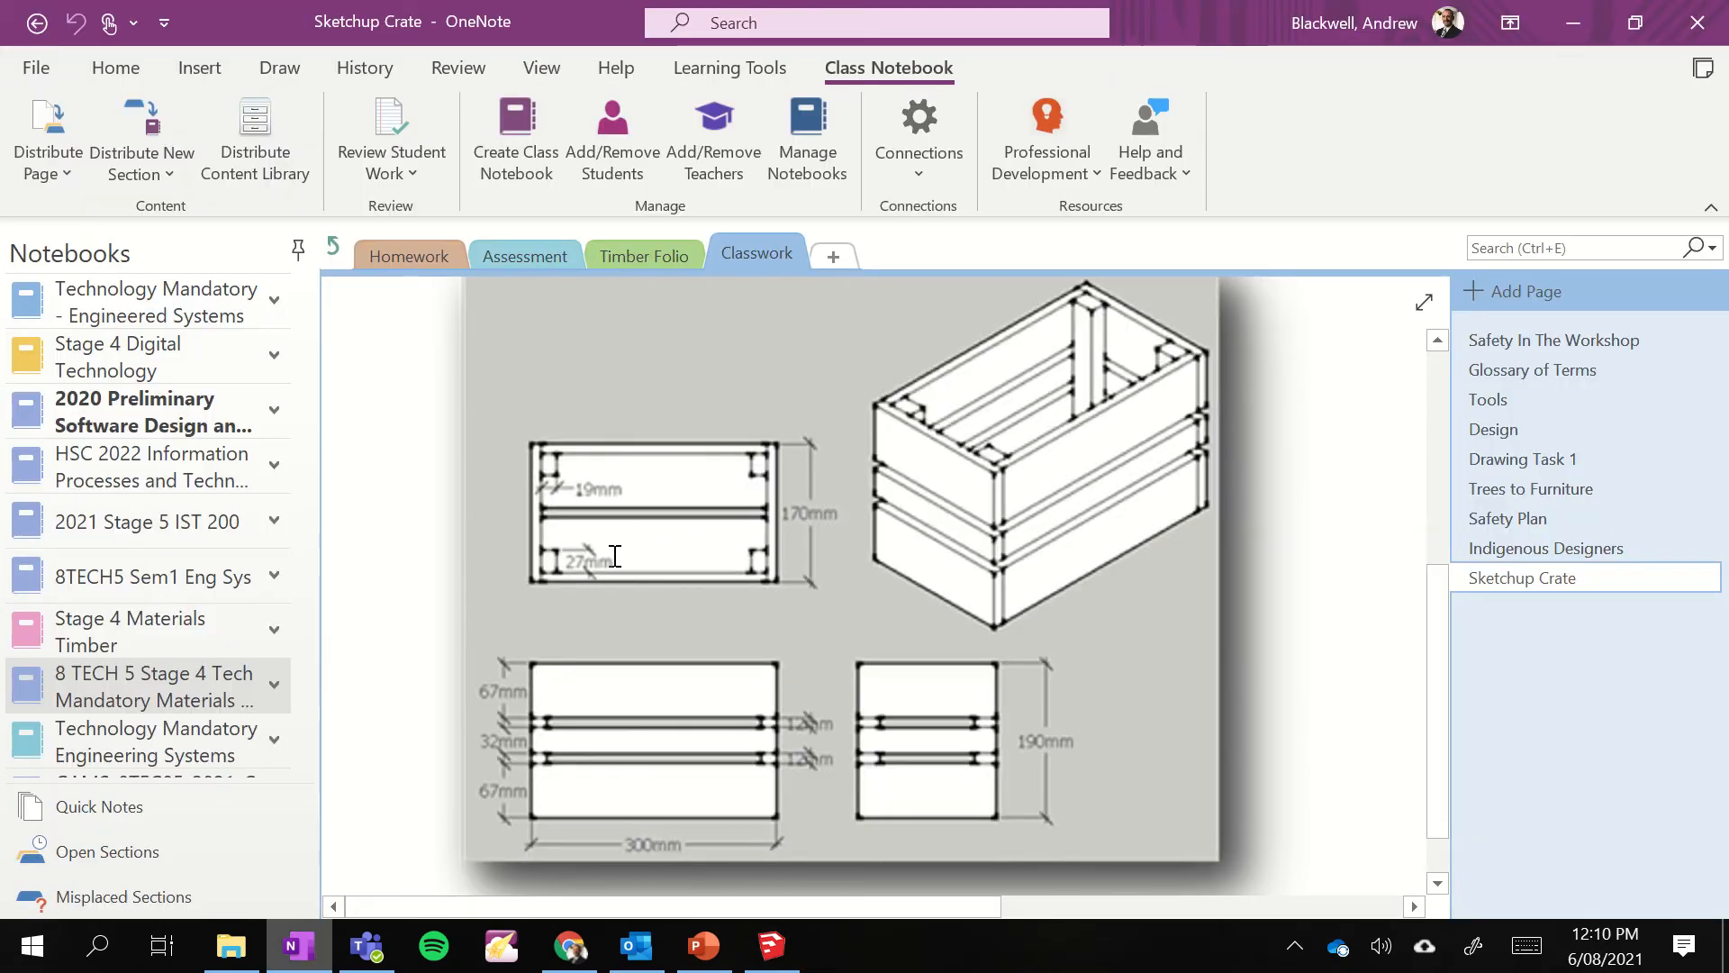
pyautogui.click(768, 941)
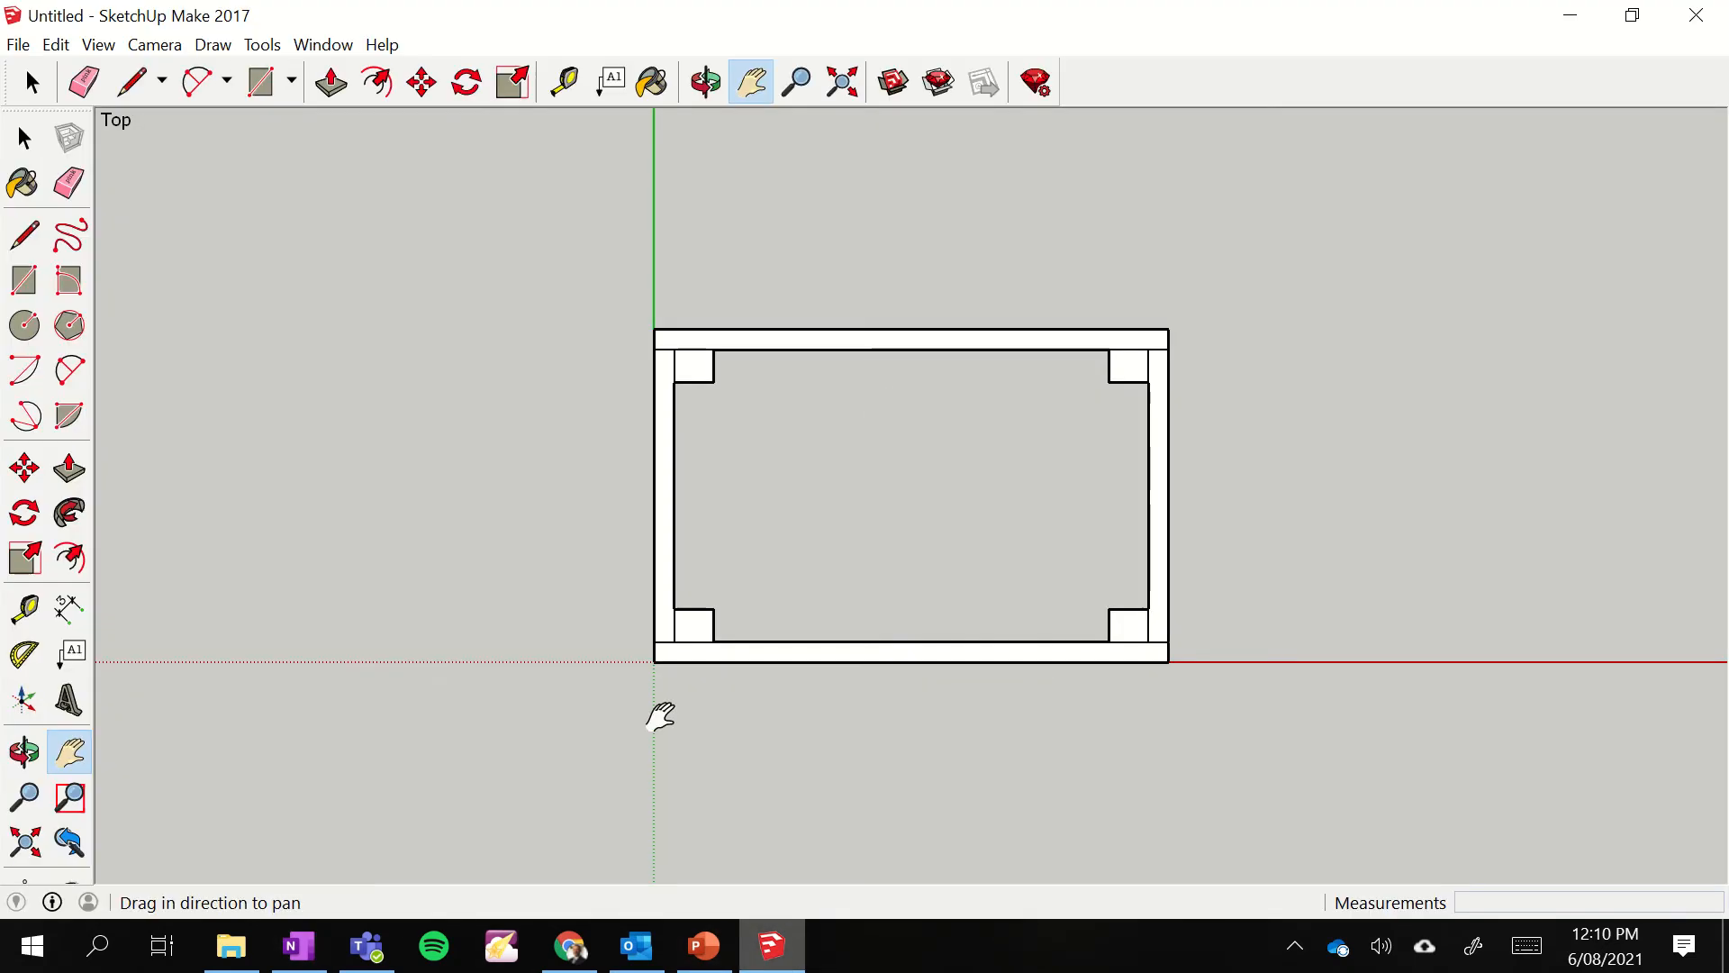
# - Compare the crate's Front standard view with the dimensioned front elevation in the OneNote plan
pyautogui.click(99, 45)
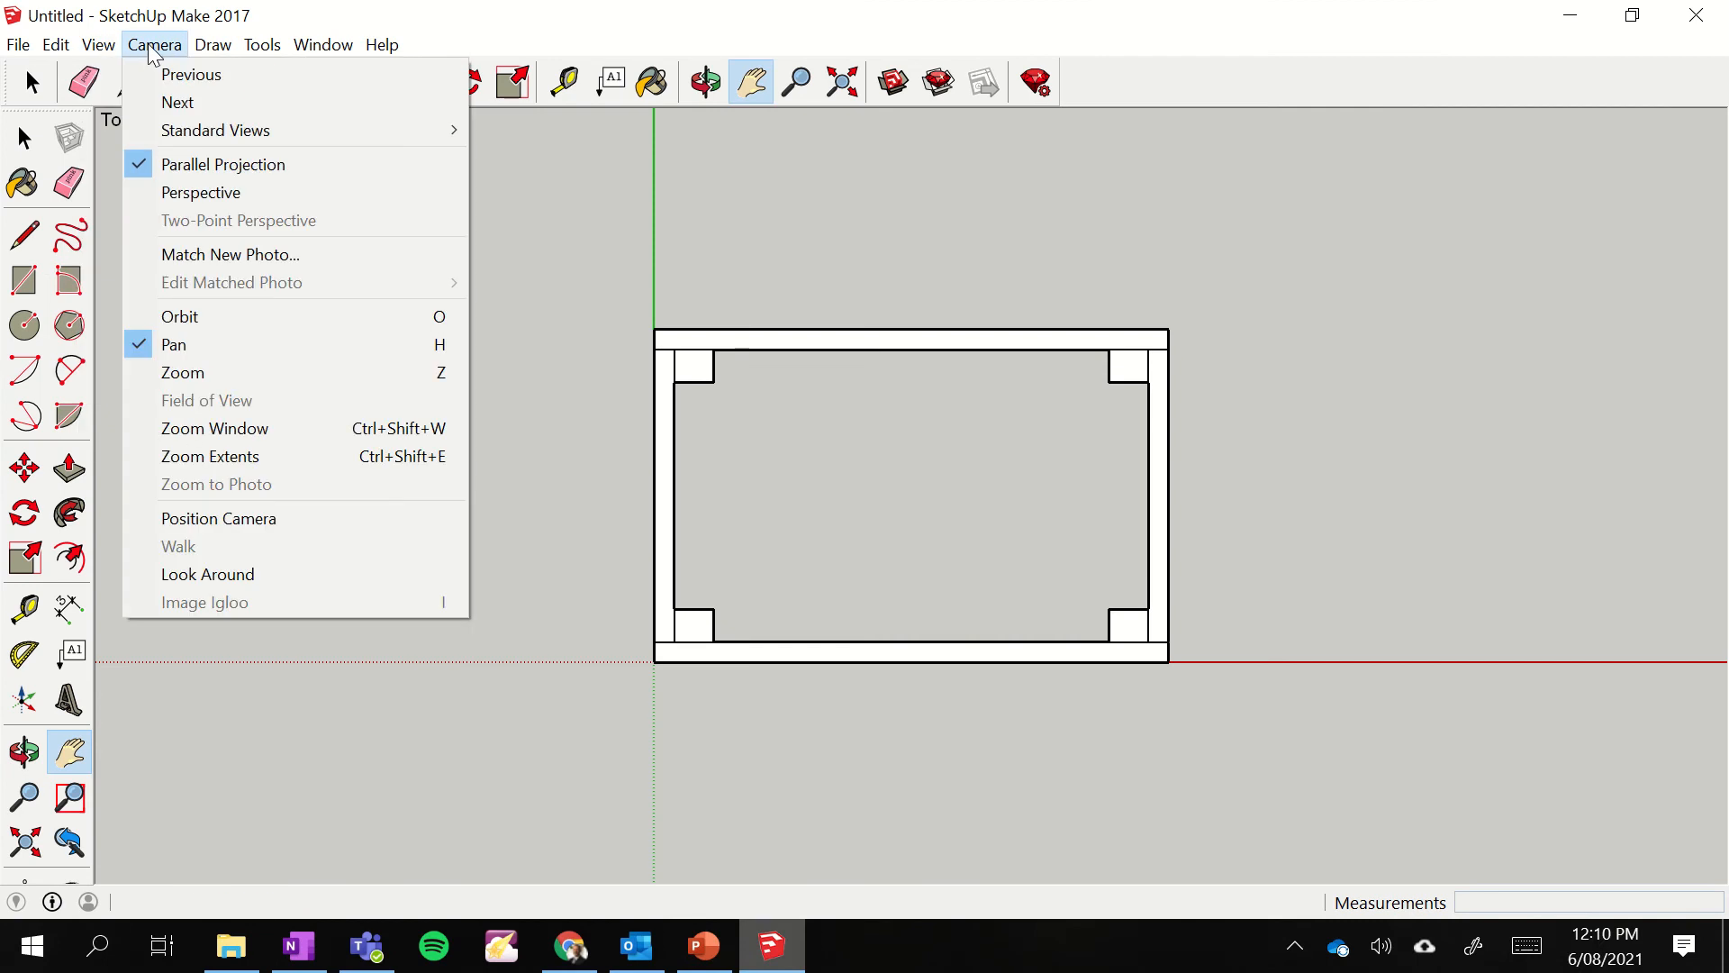
pyautogui.moveTo(315, 140)
pyautogui.click(520, 185)
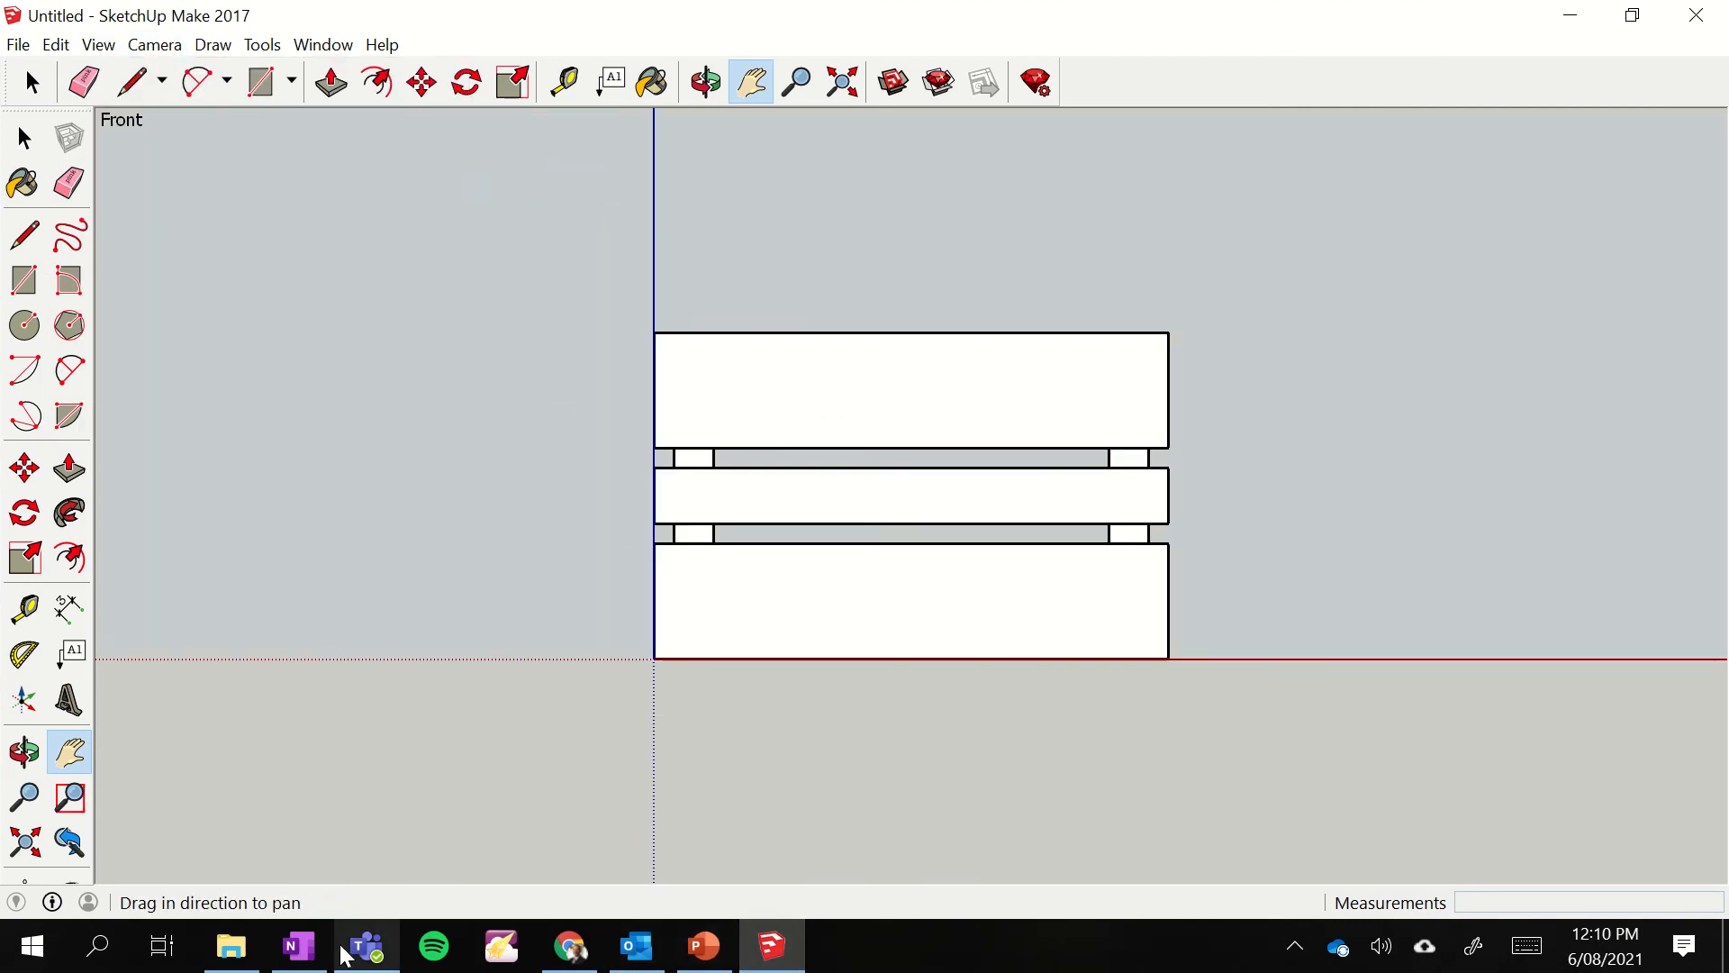
pyautogui.click(299, 944)
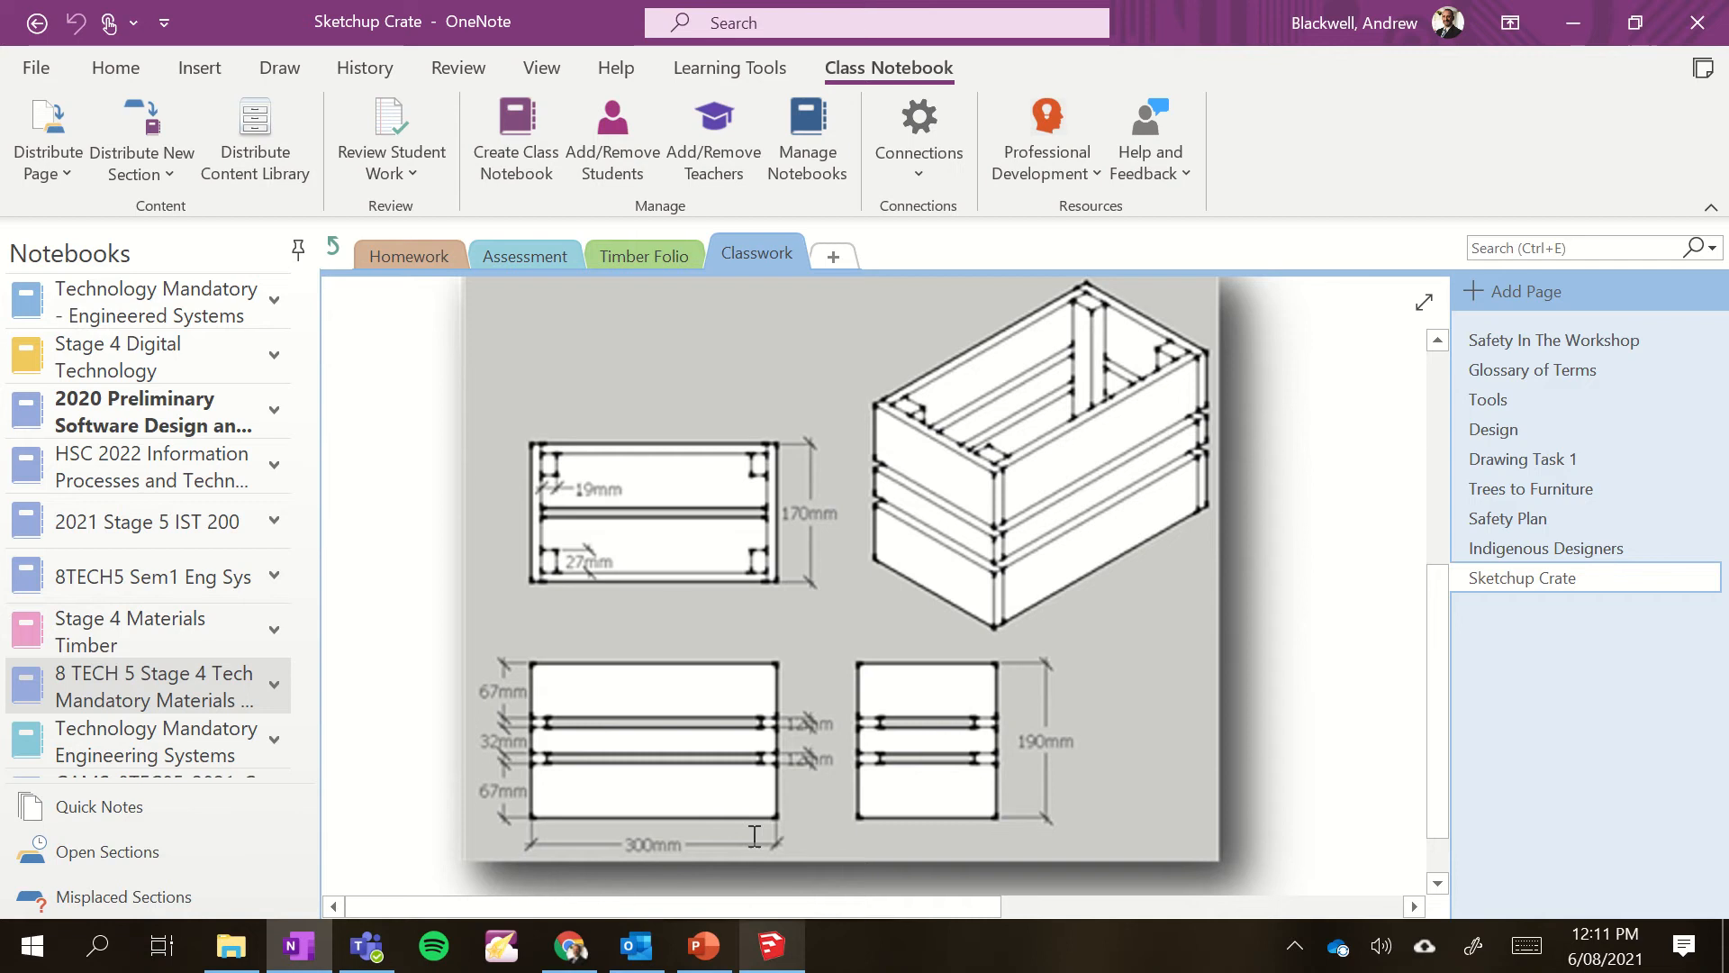
pyautogui.click(772, 946)
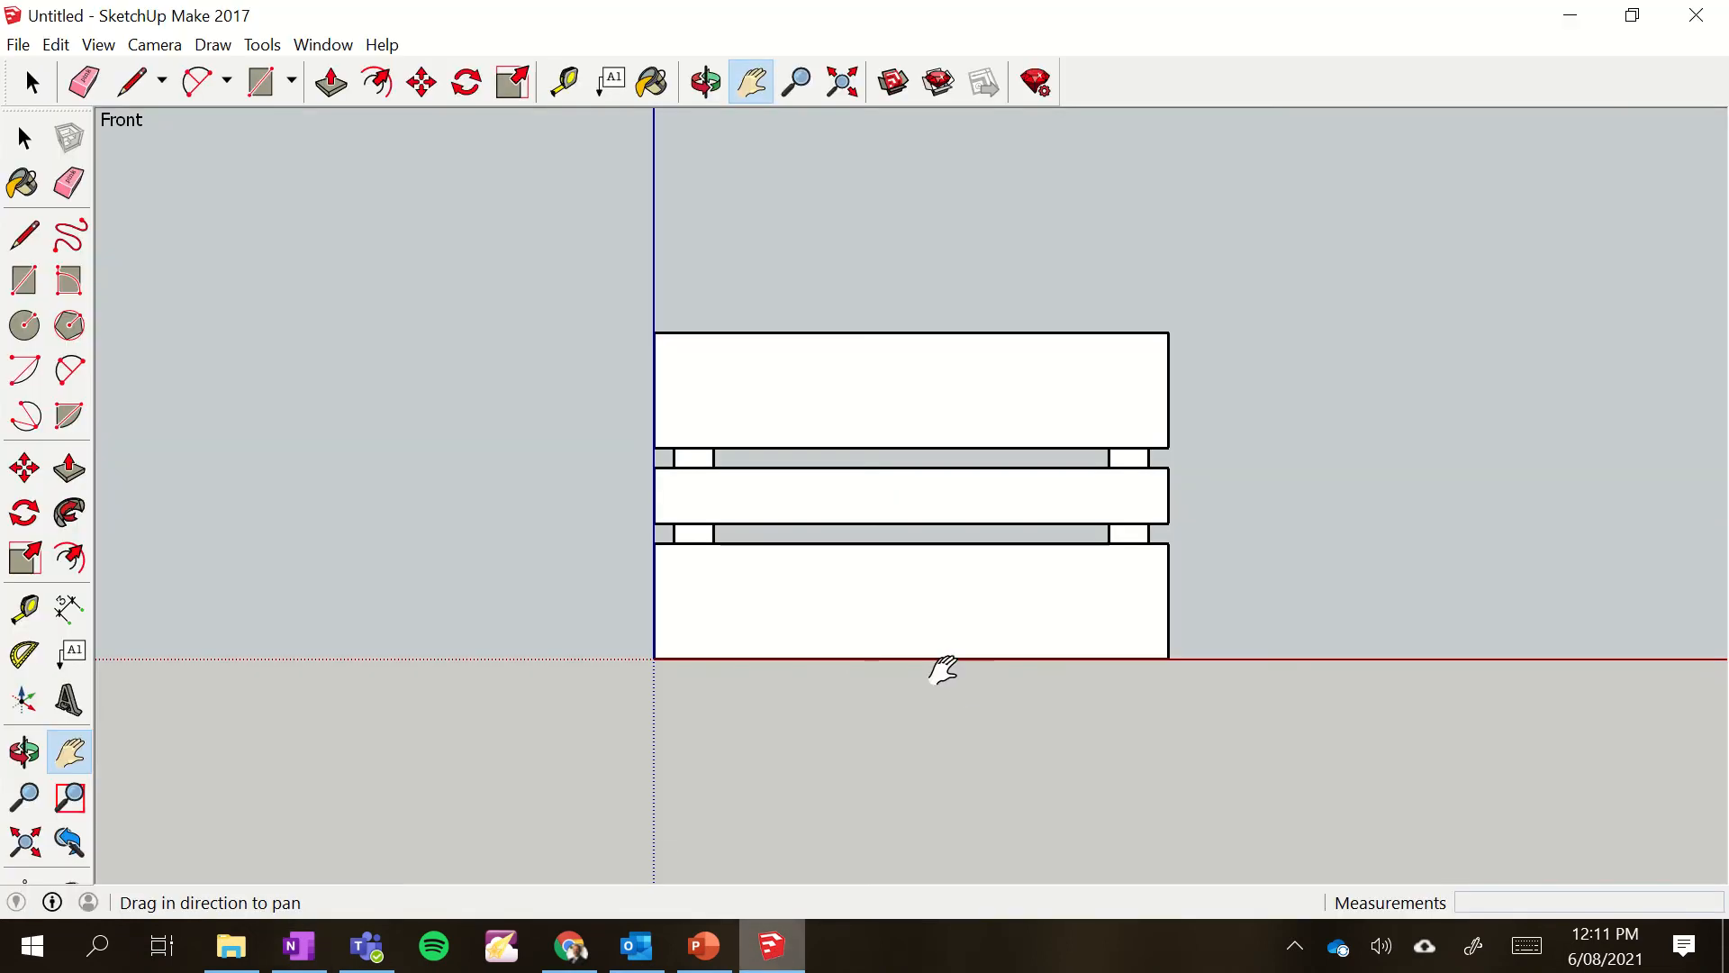
# - Examine the underside of the crate, including the ends of the corner posts, from several angles
pyautogui.click(705, 83)
pyautogui.moveTo(792, 579); pyautogui.dragTo(733, 292)
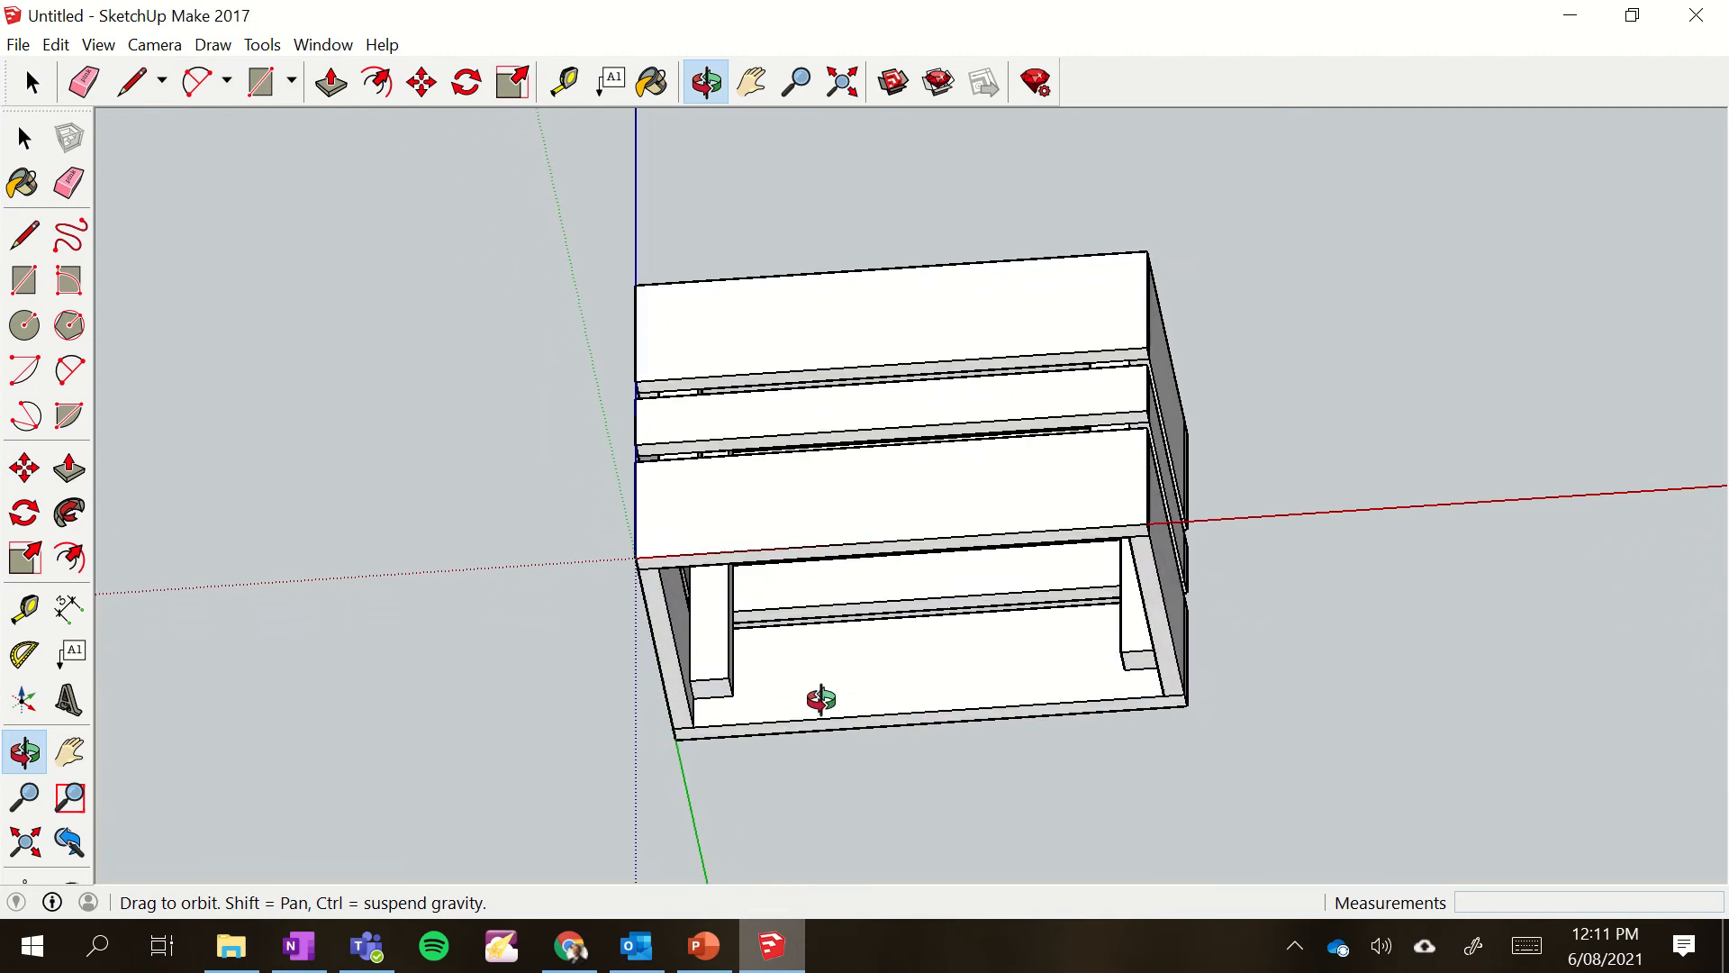
pyautogui.moveTo(820, 699); pyautogui.dragTo(854, 138)
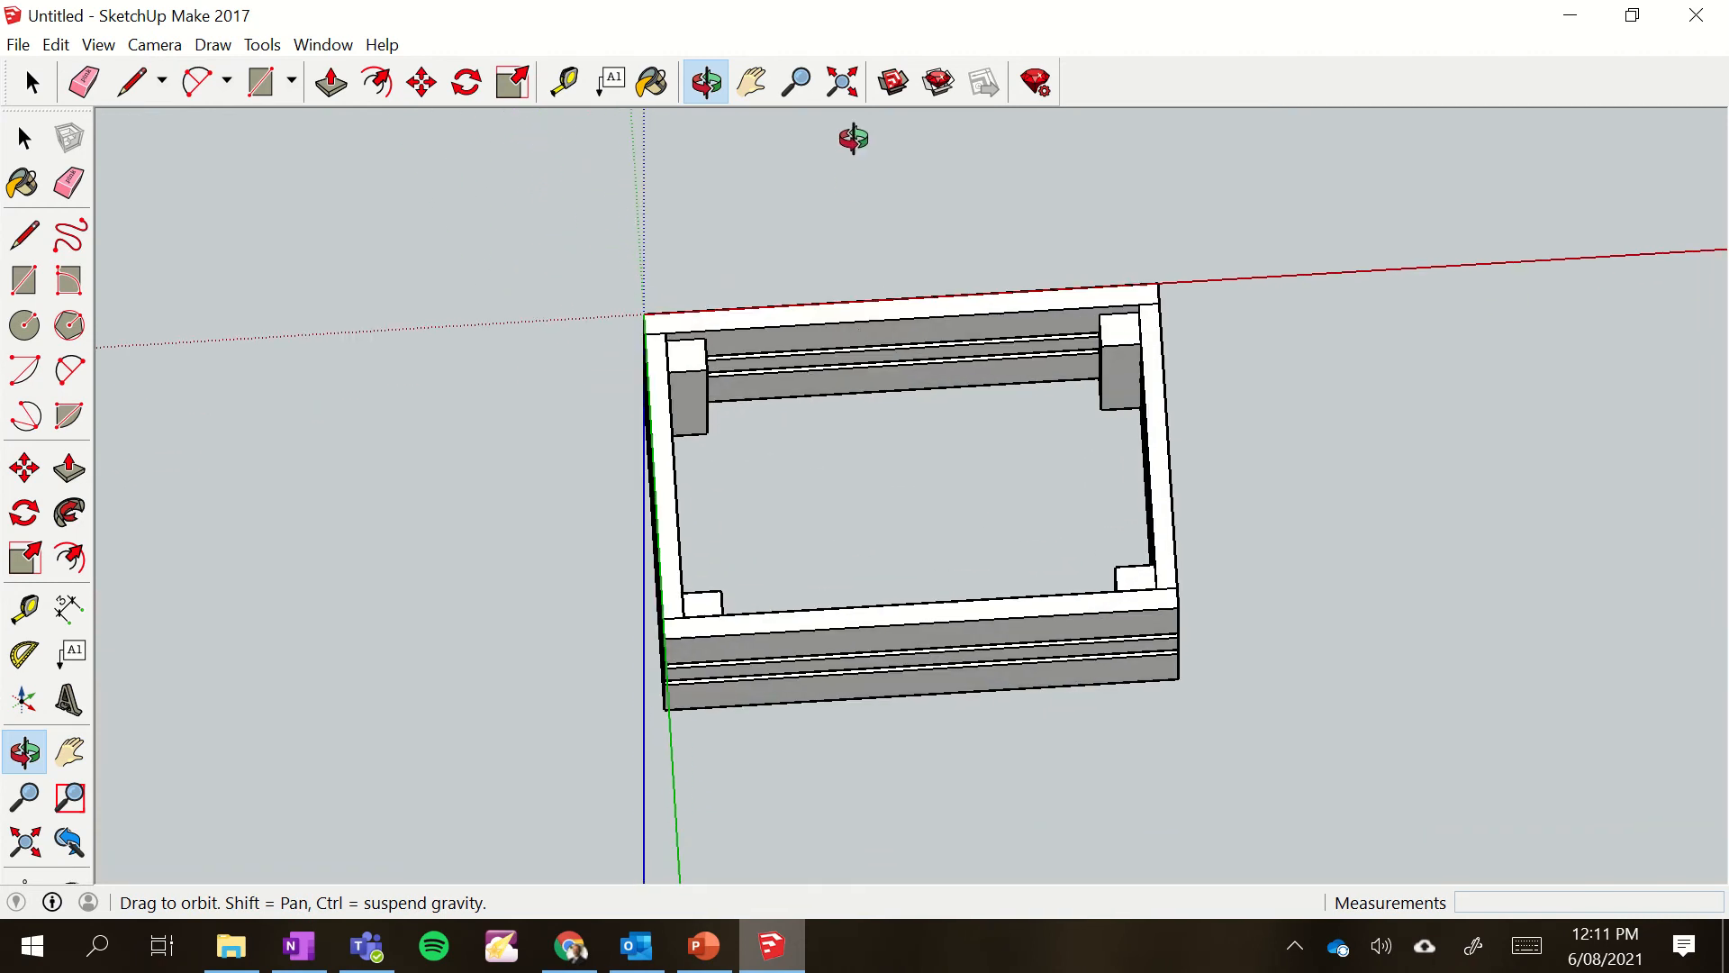
pyautogui.moveTo(835, 468); pyautogui.dragTo(752, 361)
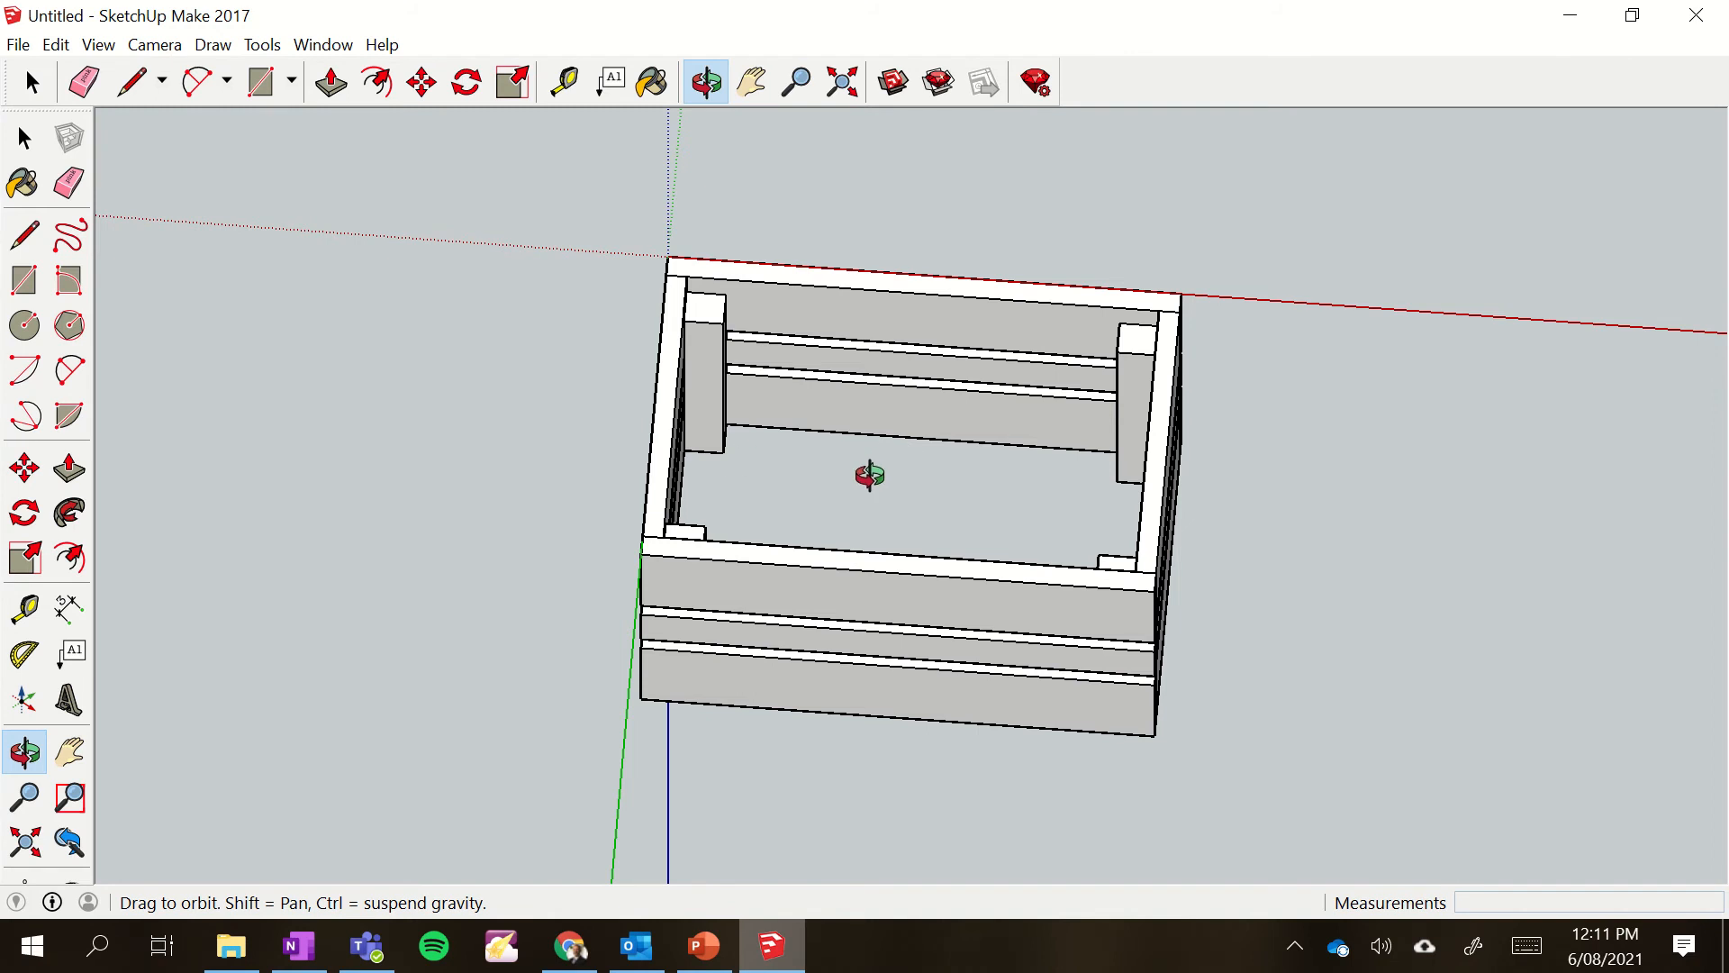
pyautogui.moveTo(870, 475); pyautogui.dragTo(929, 489)
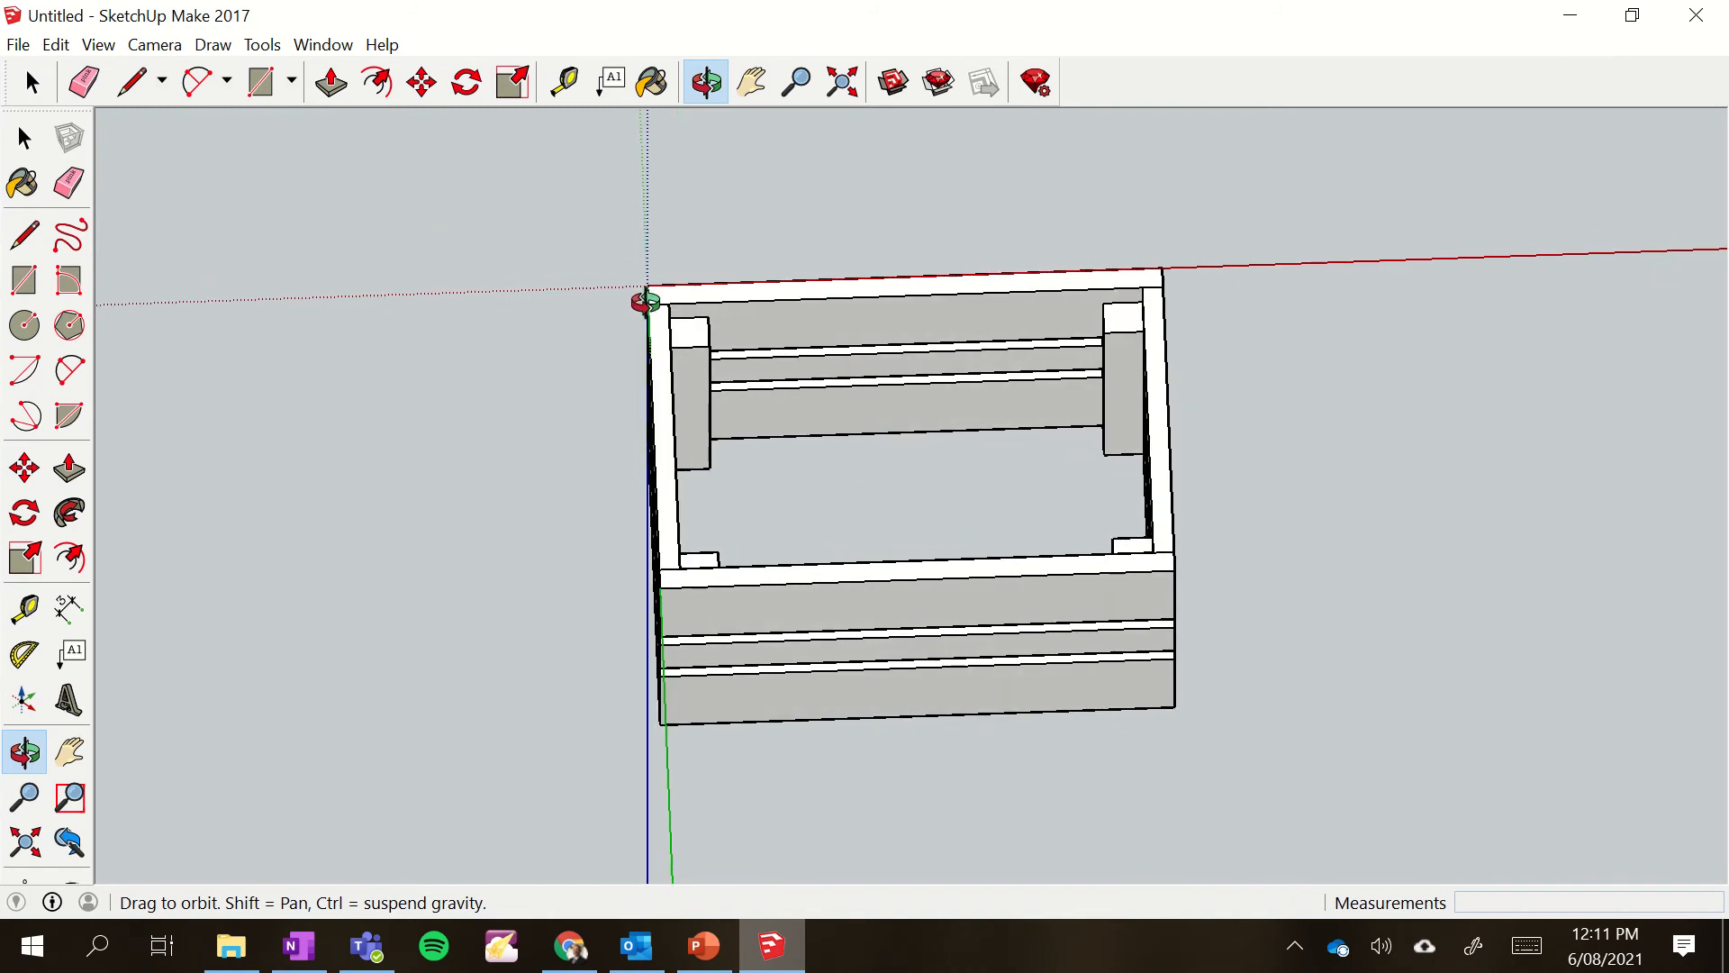
pyautogui.click(260, 82)
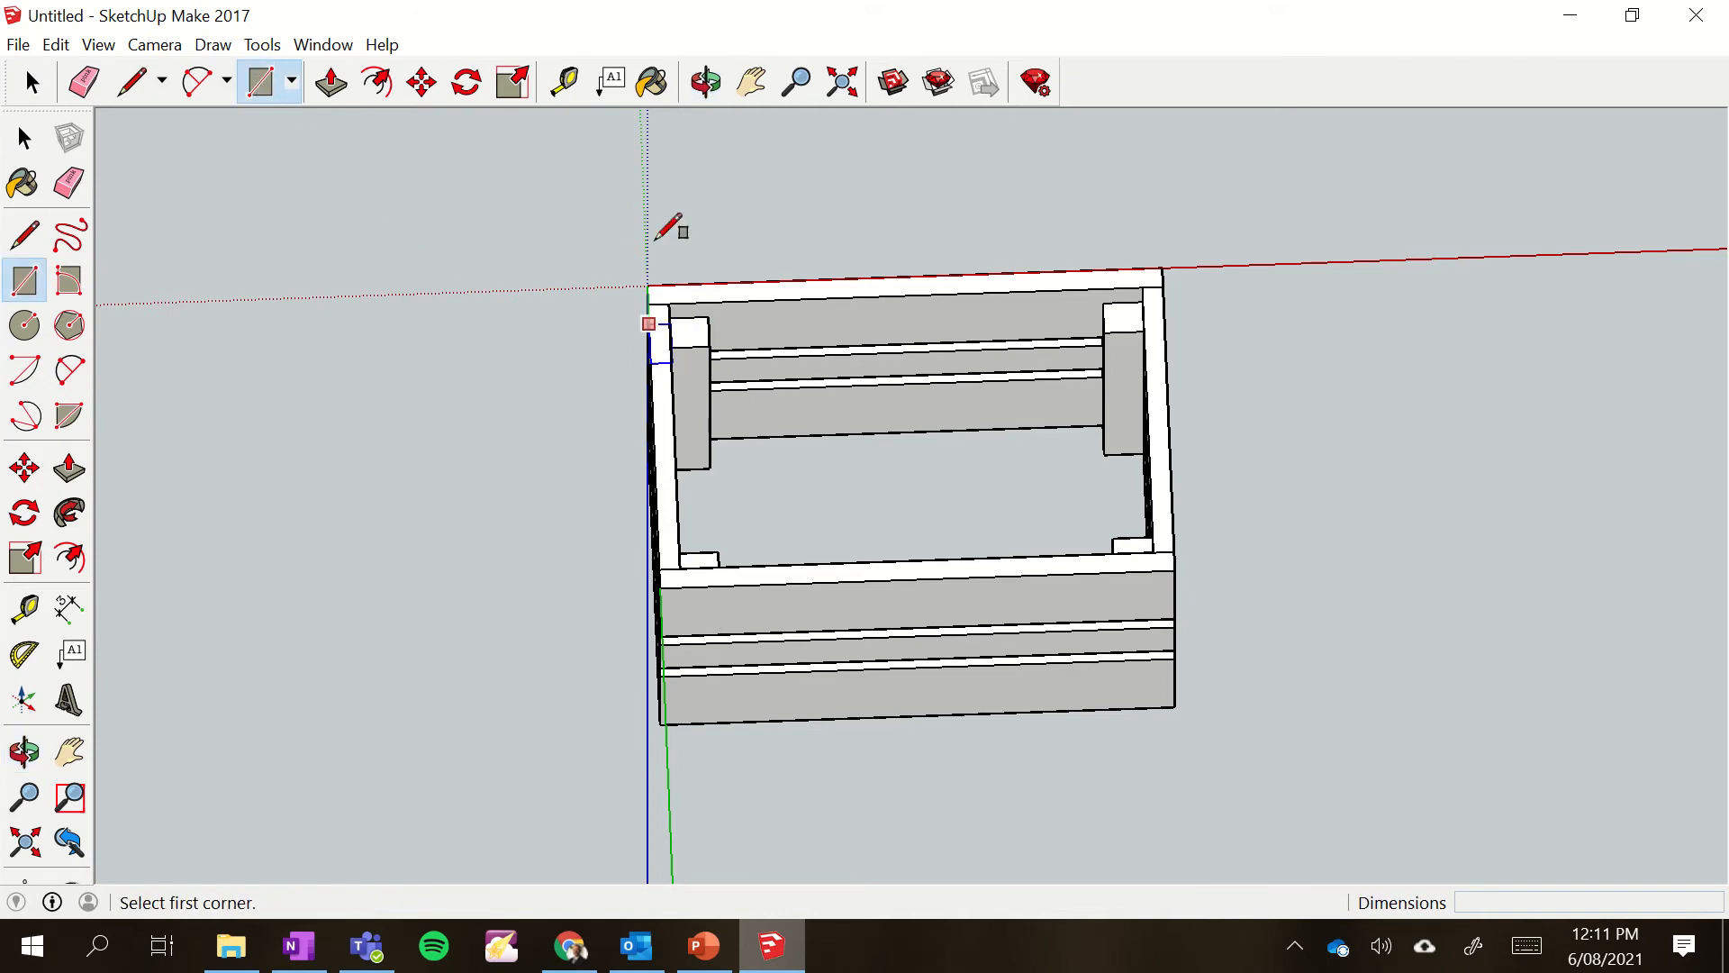
pyautogui.click(705, 82)
pyautogui.moveTo(772, 314); pyautogui.dragTo(559, 410)
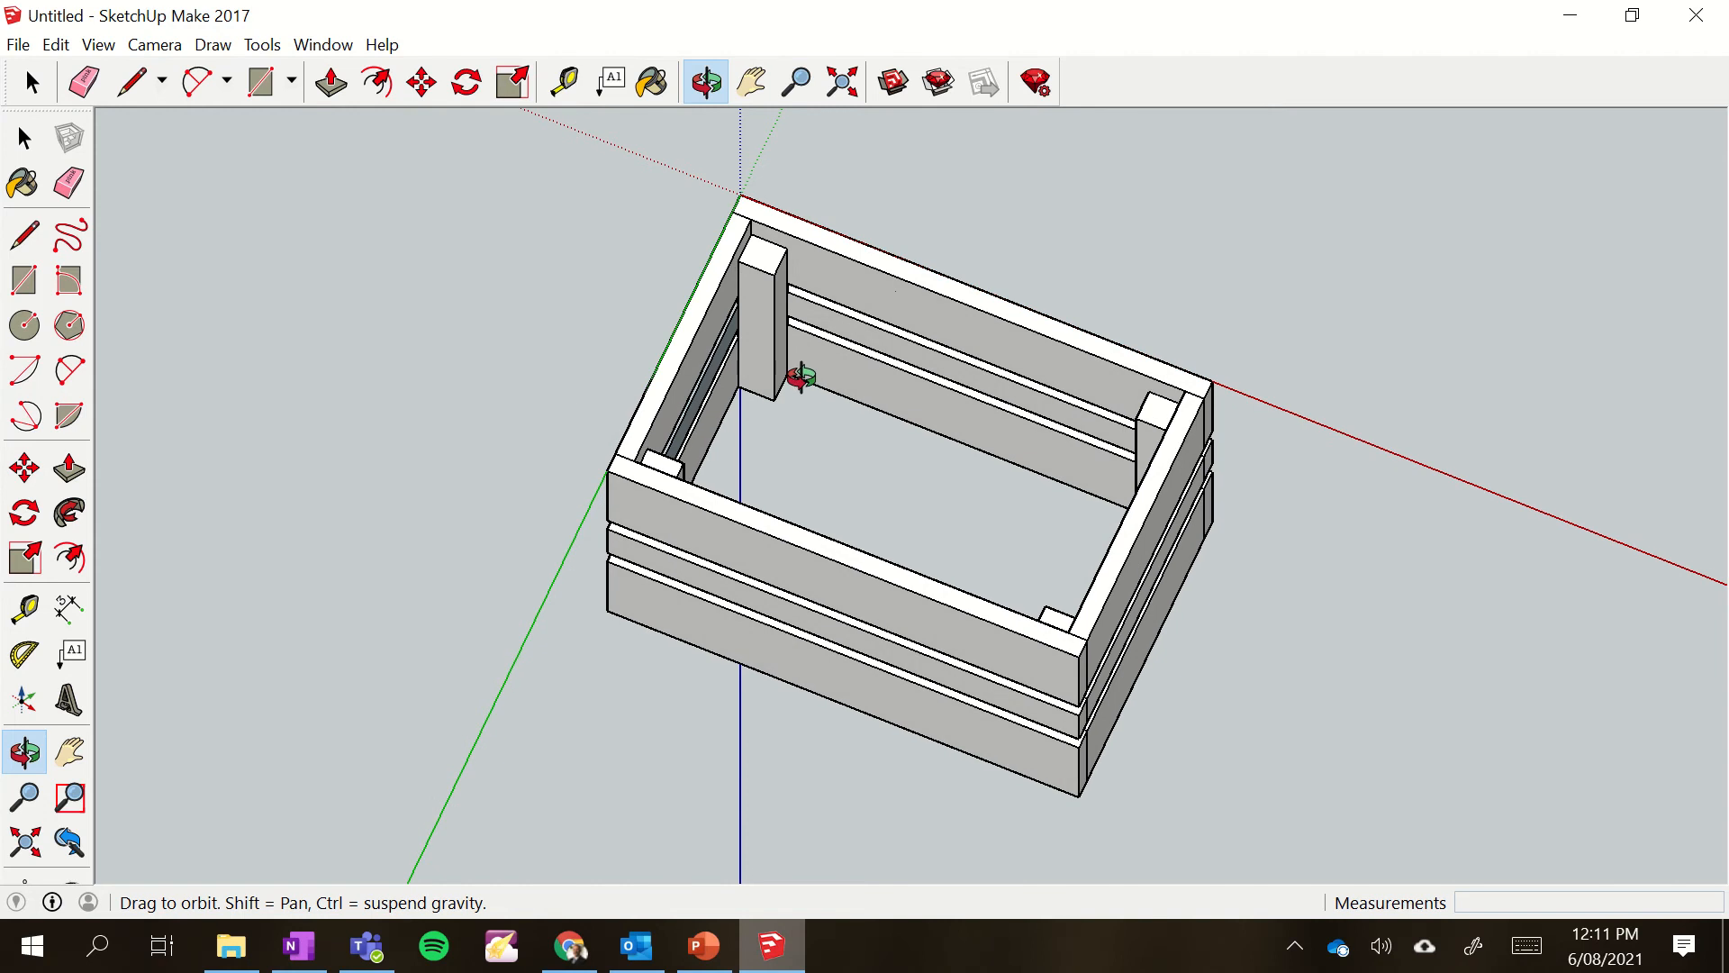
pyautogui.scroll(3, 800, 378)
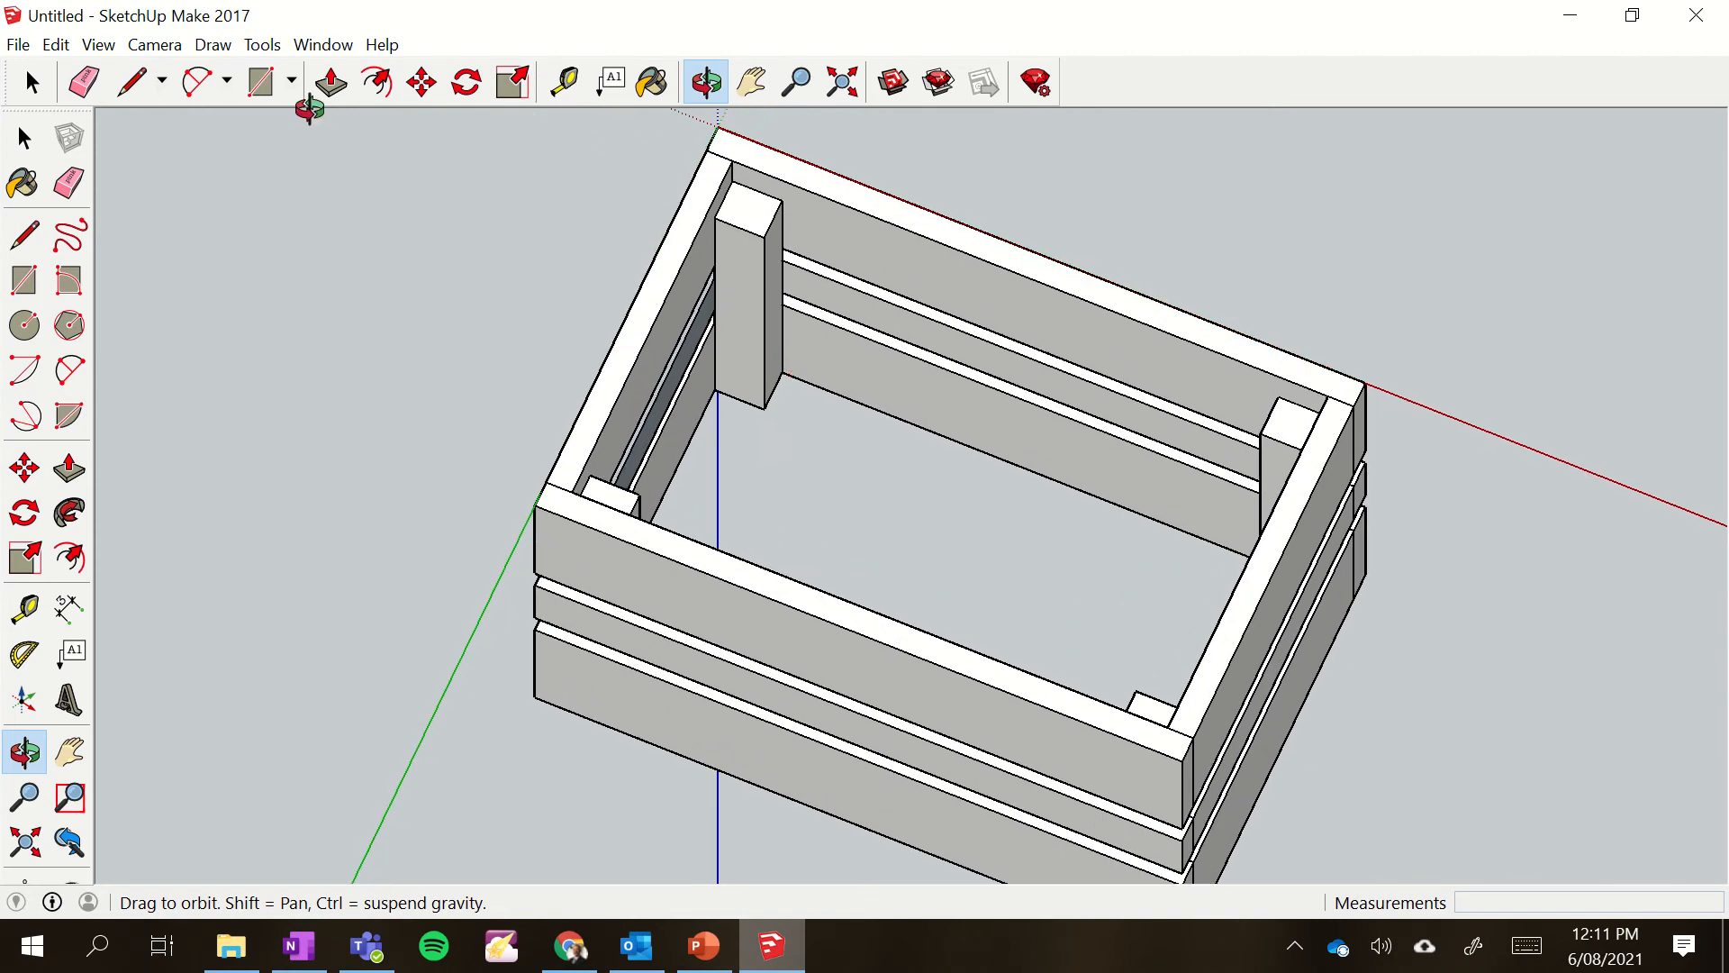
pyautogui.click(261, 82)
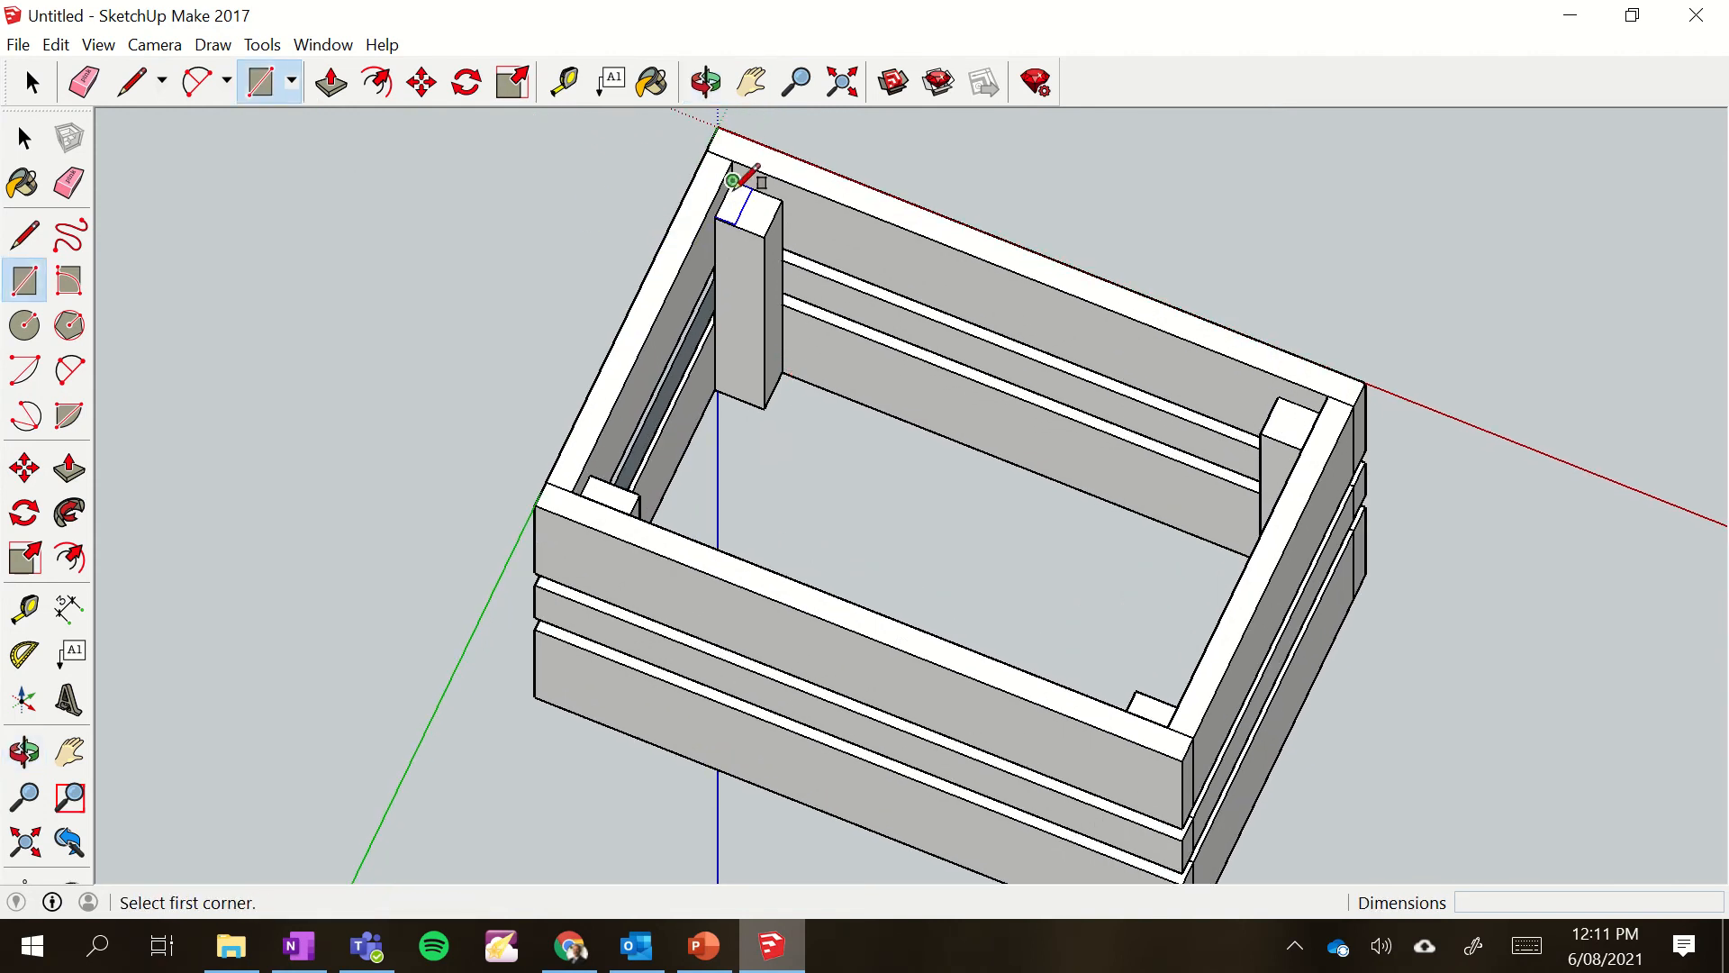
pyautogui.click(733, 181)
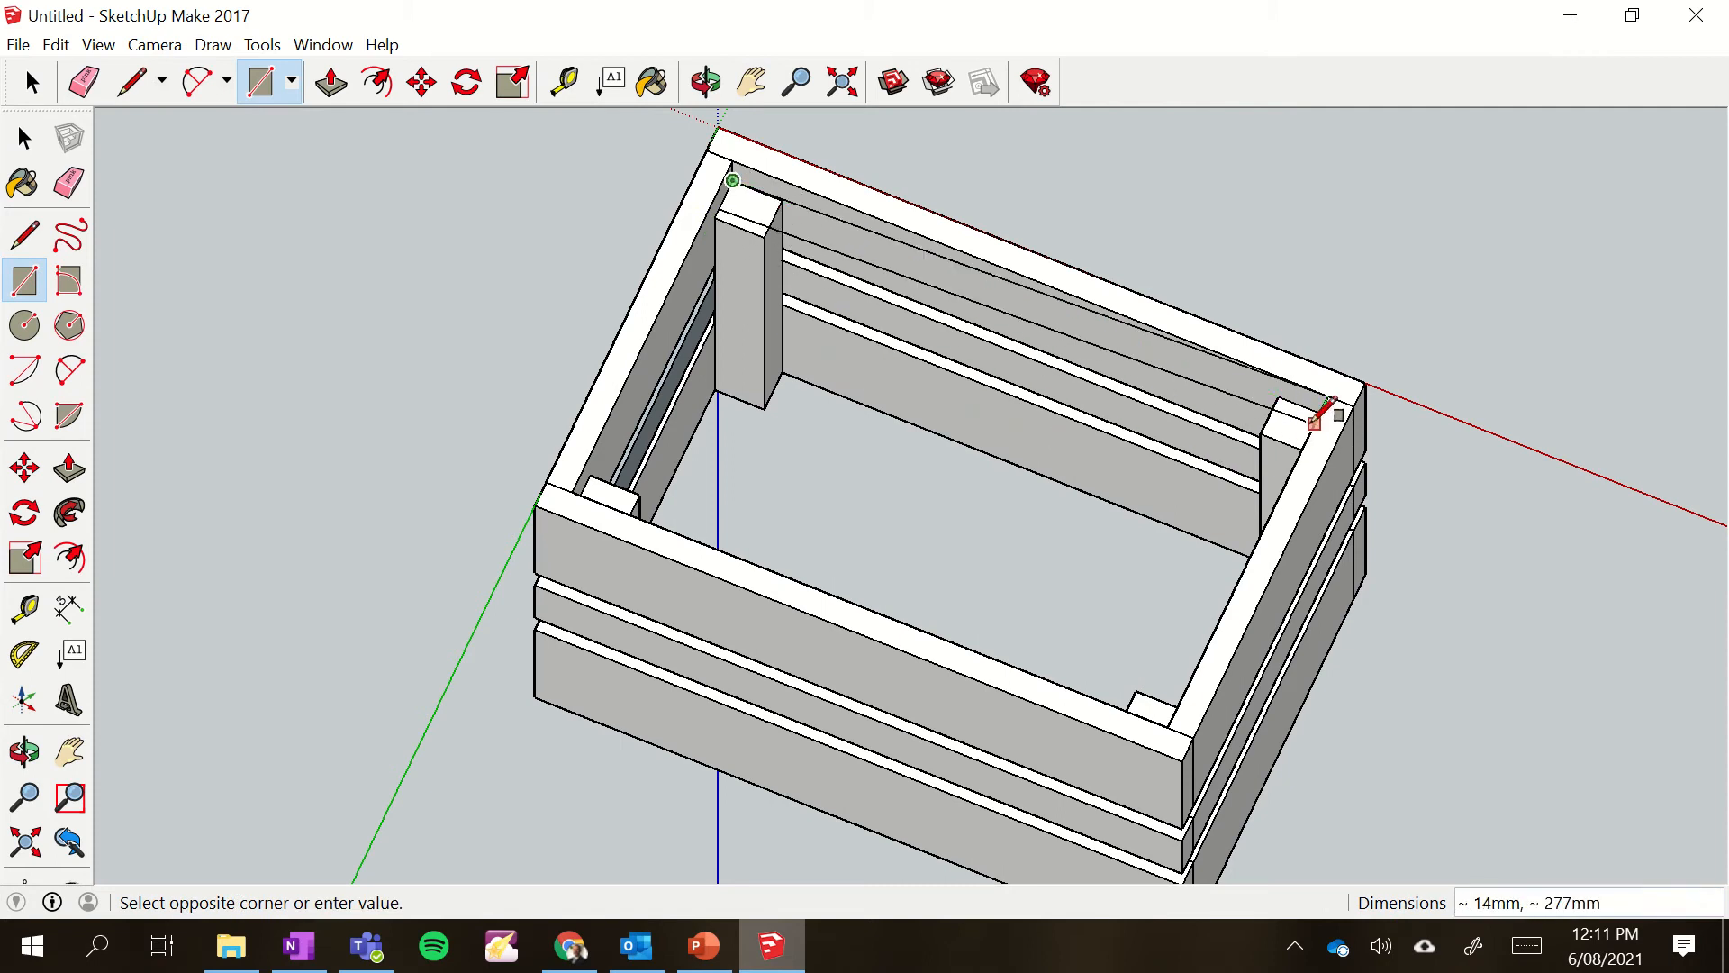
pyautogui.click(705, 82)
pyautogui.moveTo(844, 456); pyautogui.dragTo(970, 513)
# - Draw a 276 by 67 mm rectangle on the crate's underside, starting at the inner frame corner and spanning two corner posts
pyautogui.click(261, 82)
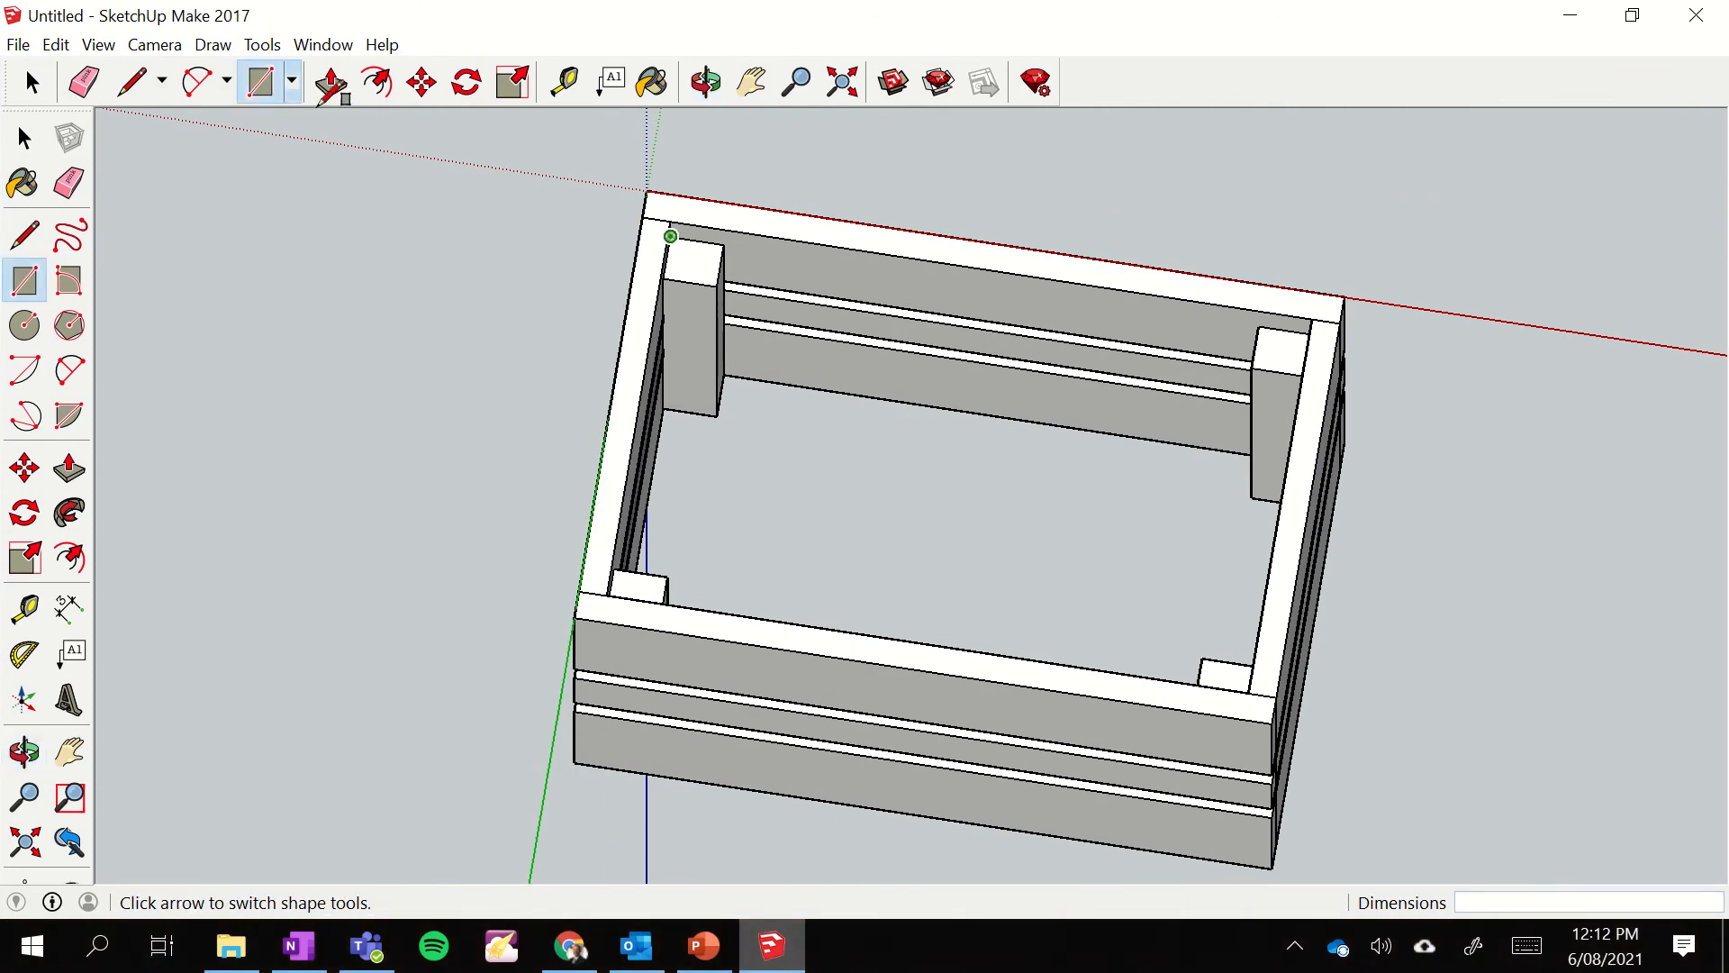
pyautogui.click(704, 241)
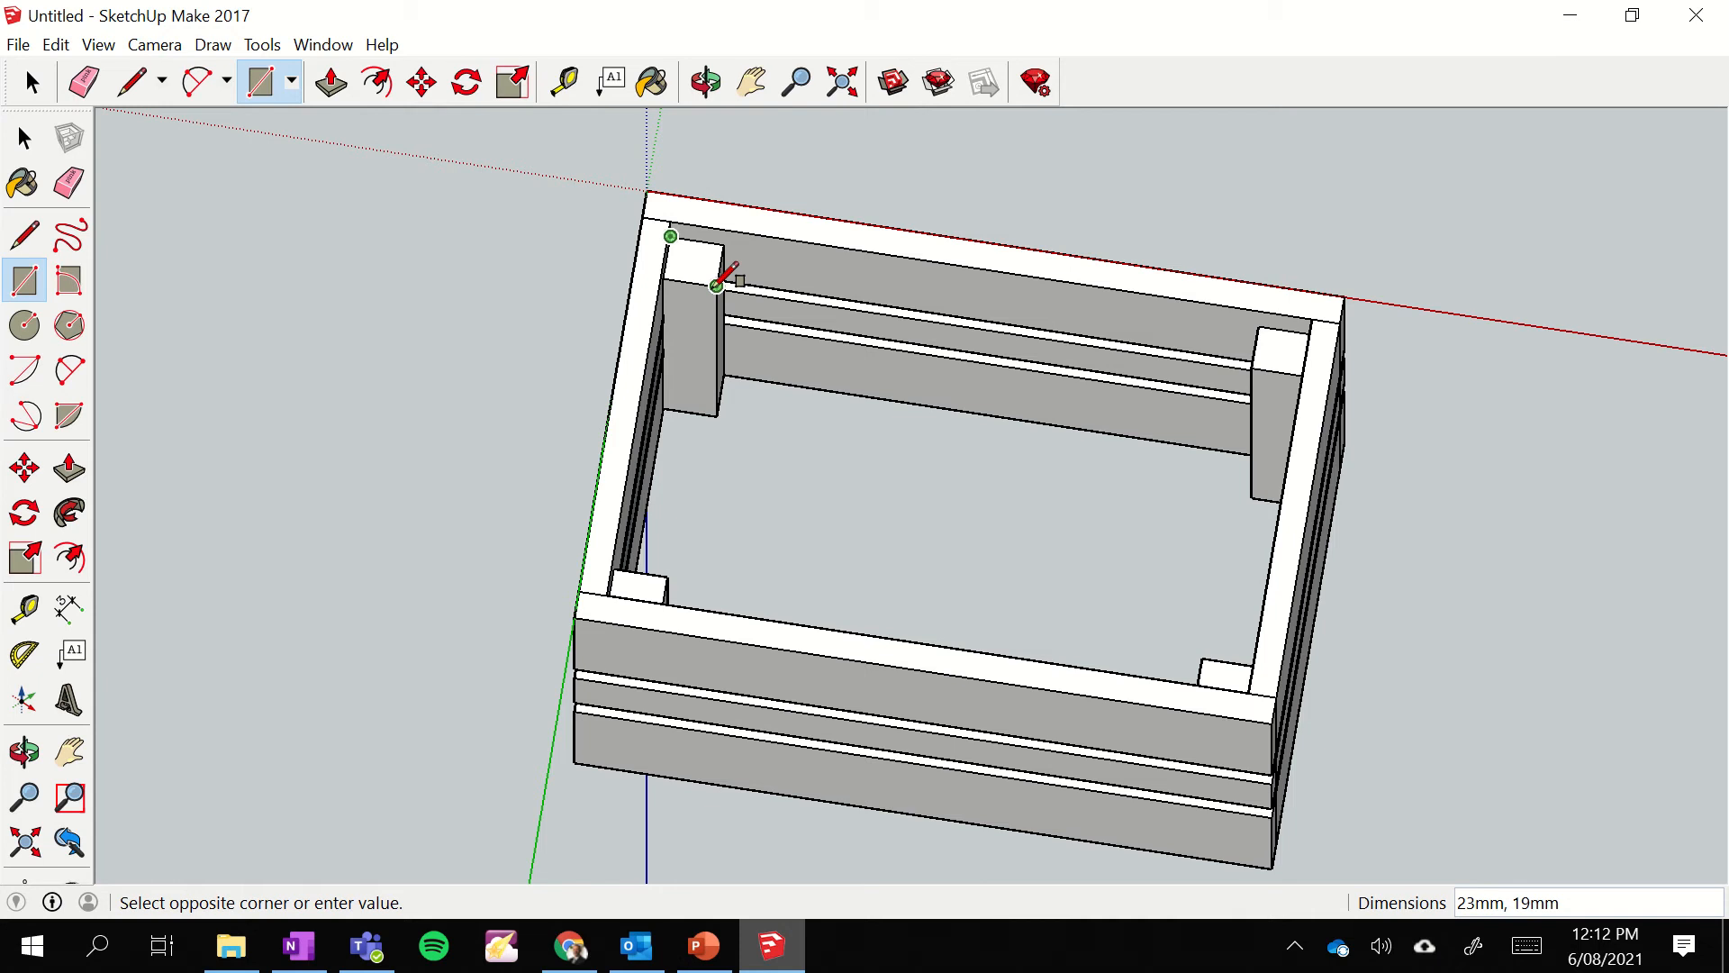
pyautogui.write('276,67')
pyautogui.press('Return')
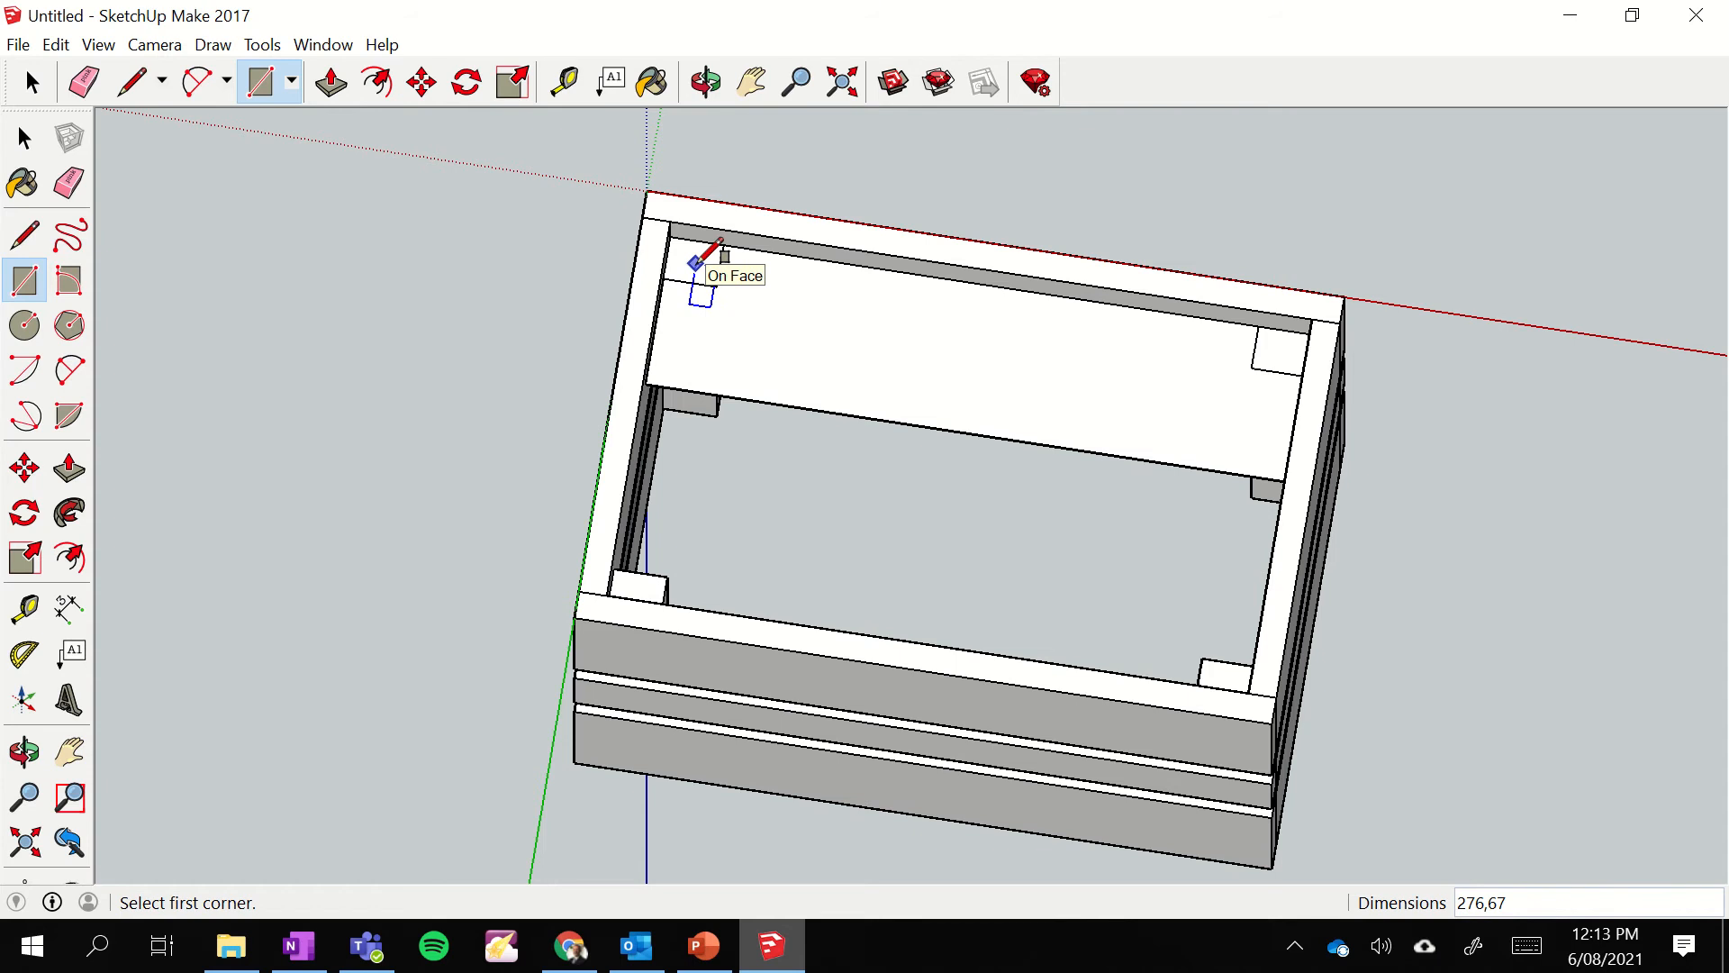
# - Try deleting an outline edge of the corner post on the new base board face, and undo the deletion
pyautogui.click(19, 134)
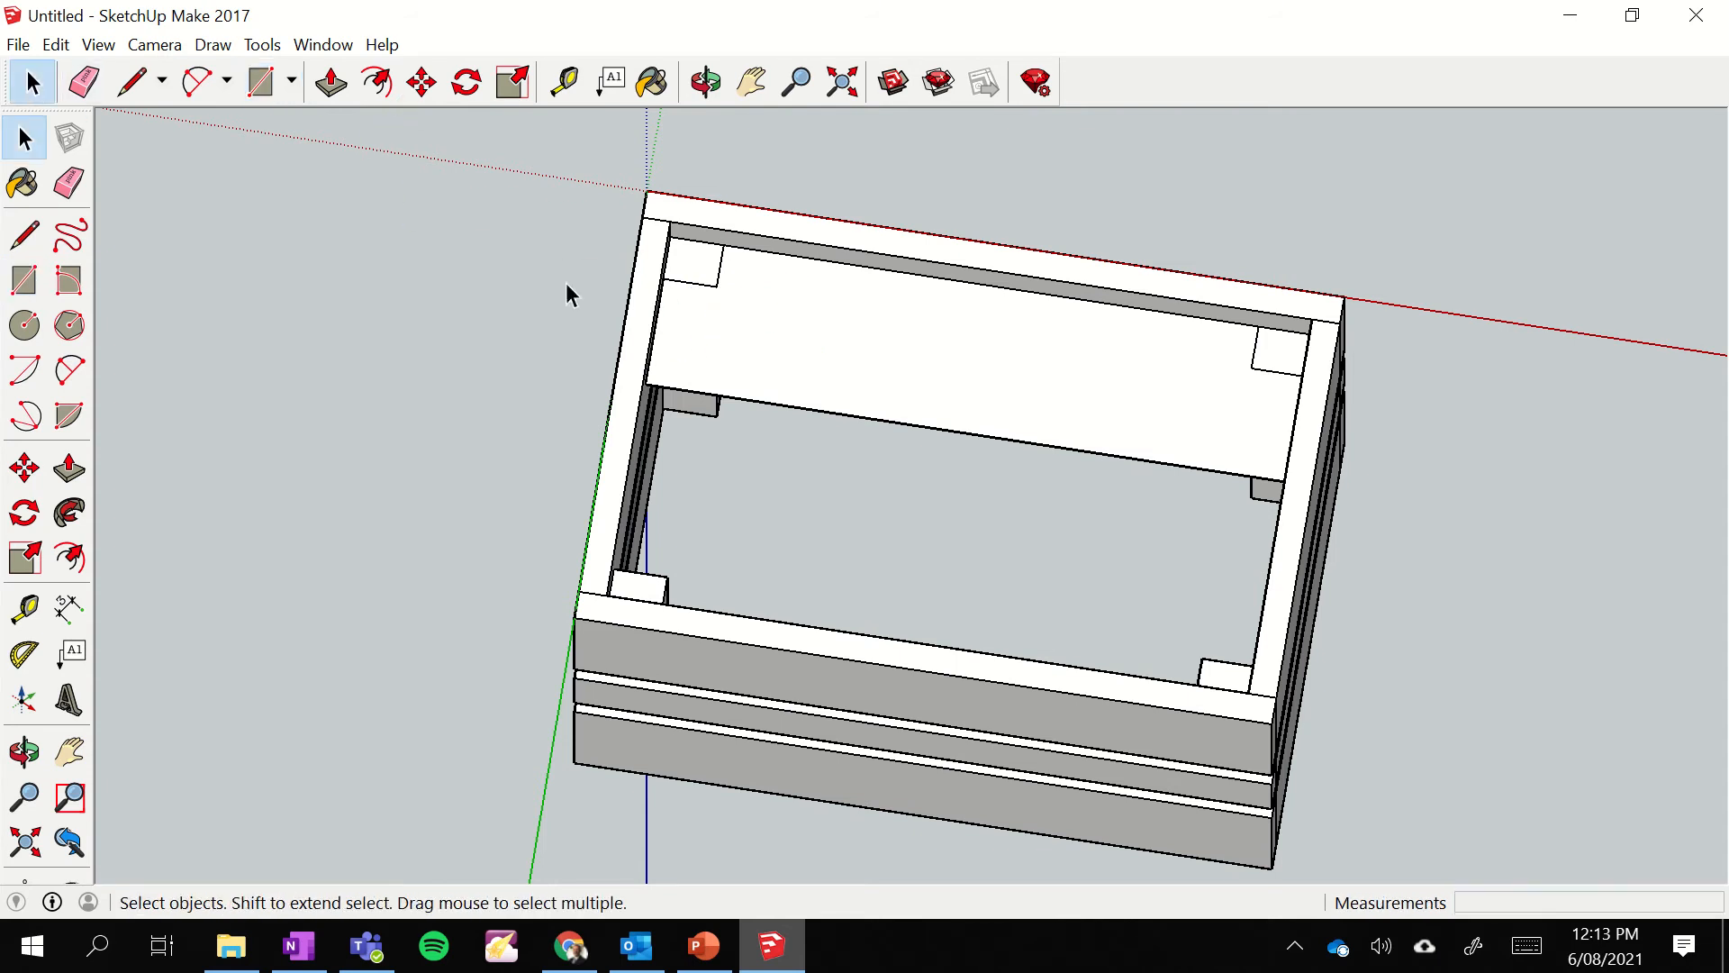
pyautogui.click(680, 283)
pyautogui.press('Delete')
pyautogui.click(705, 82)
pyautogui.moveTo(745, 478)
pyautogui.mouseDown()
pyautogui.moveTo(764, 382)
pyautogui.moveTo(606, 231)
pyautogui.moveTo(688, 171)
pyautogui.moveTo(661, 357)
pyautogui.moveTo(734, 486)
pyautogui.mouseUp()
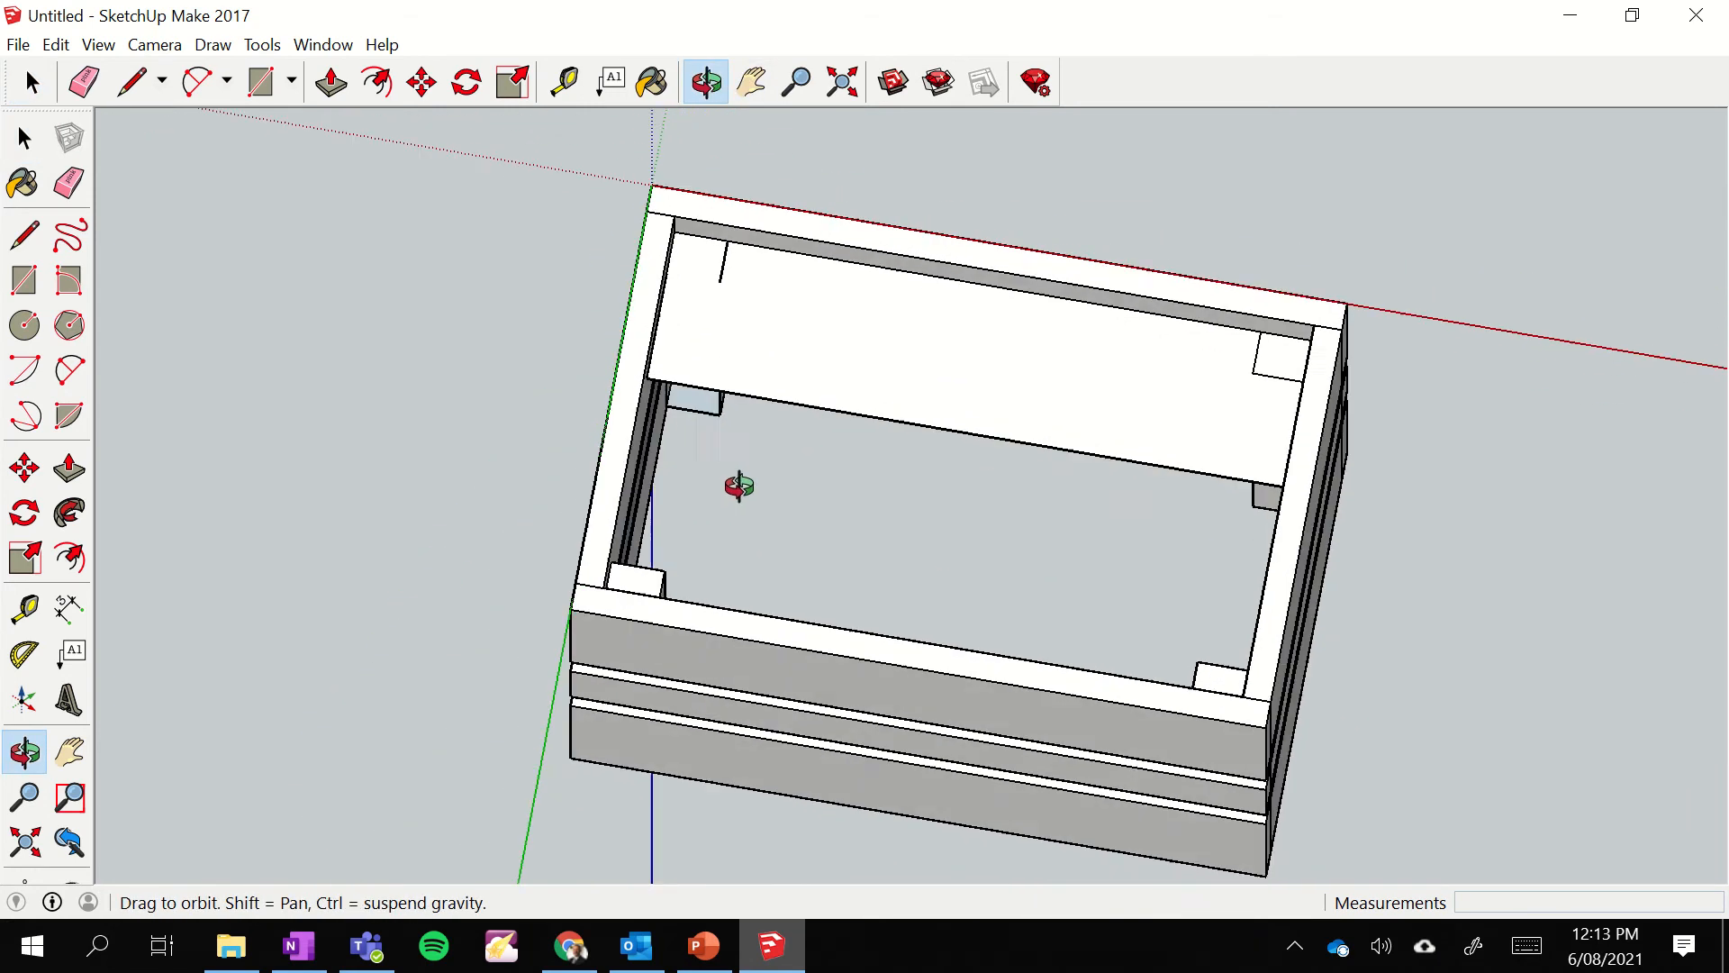
pyautogui.click(56, 45)
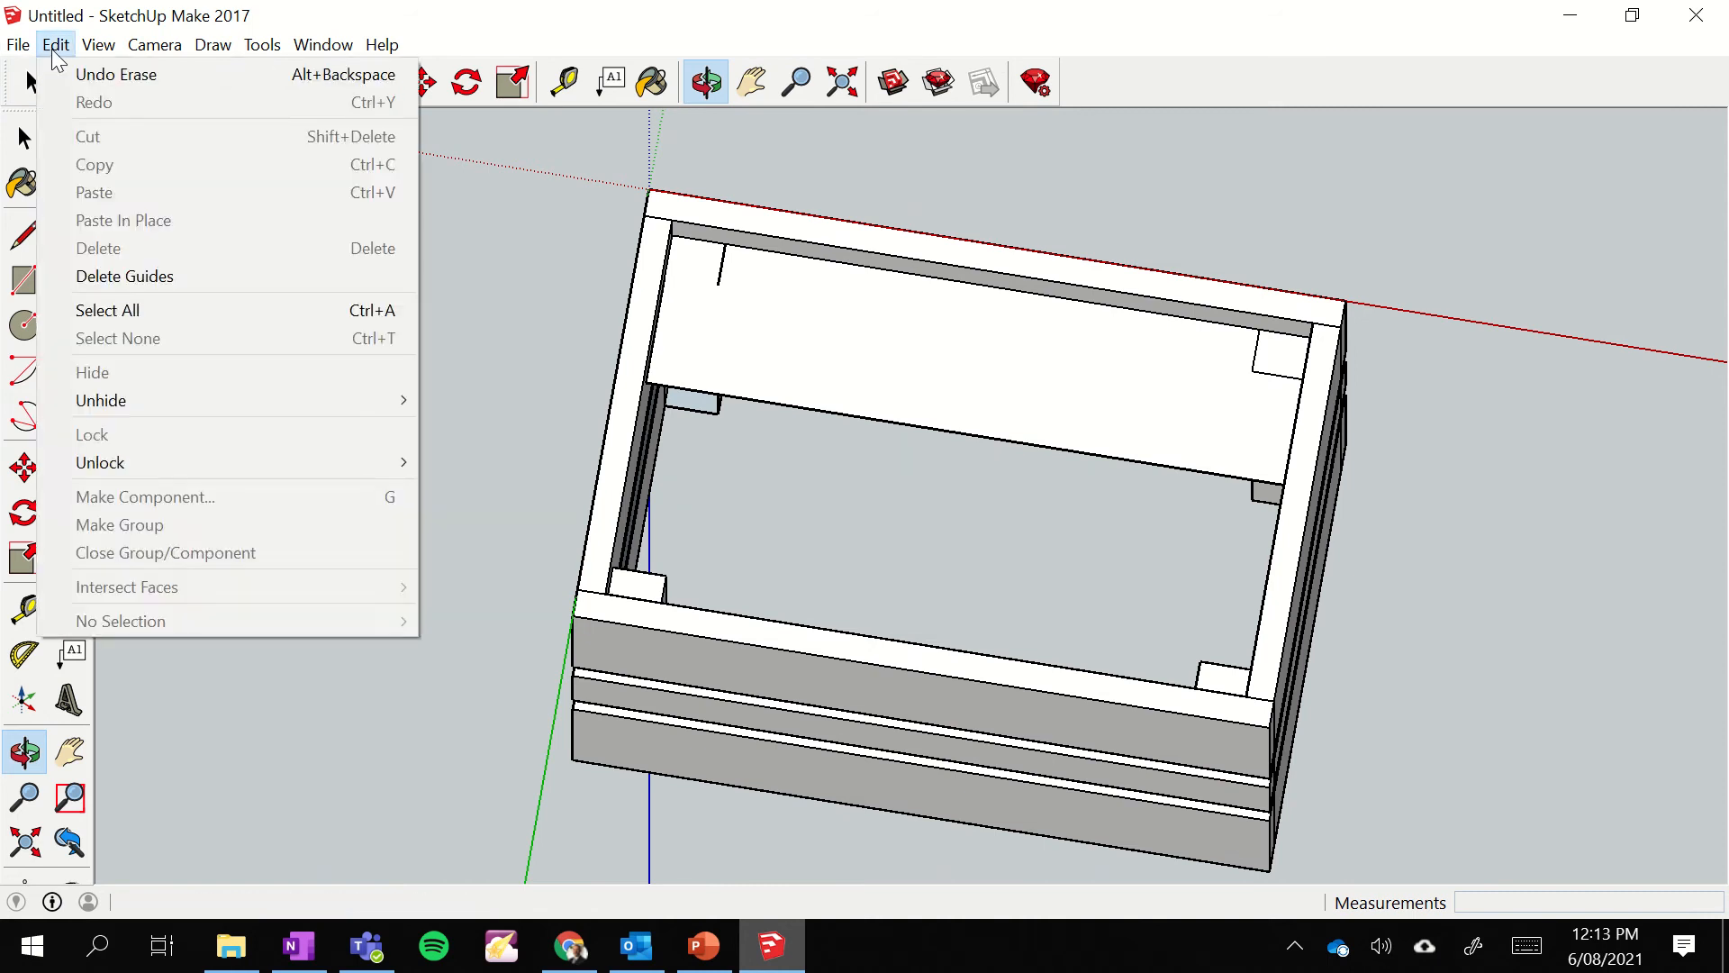
pyautogui.click(81, 69)
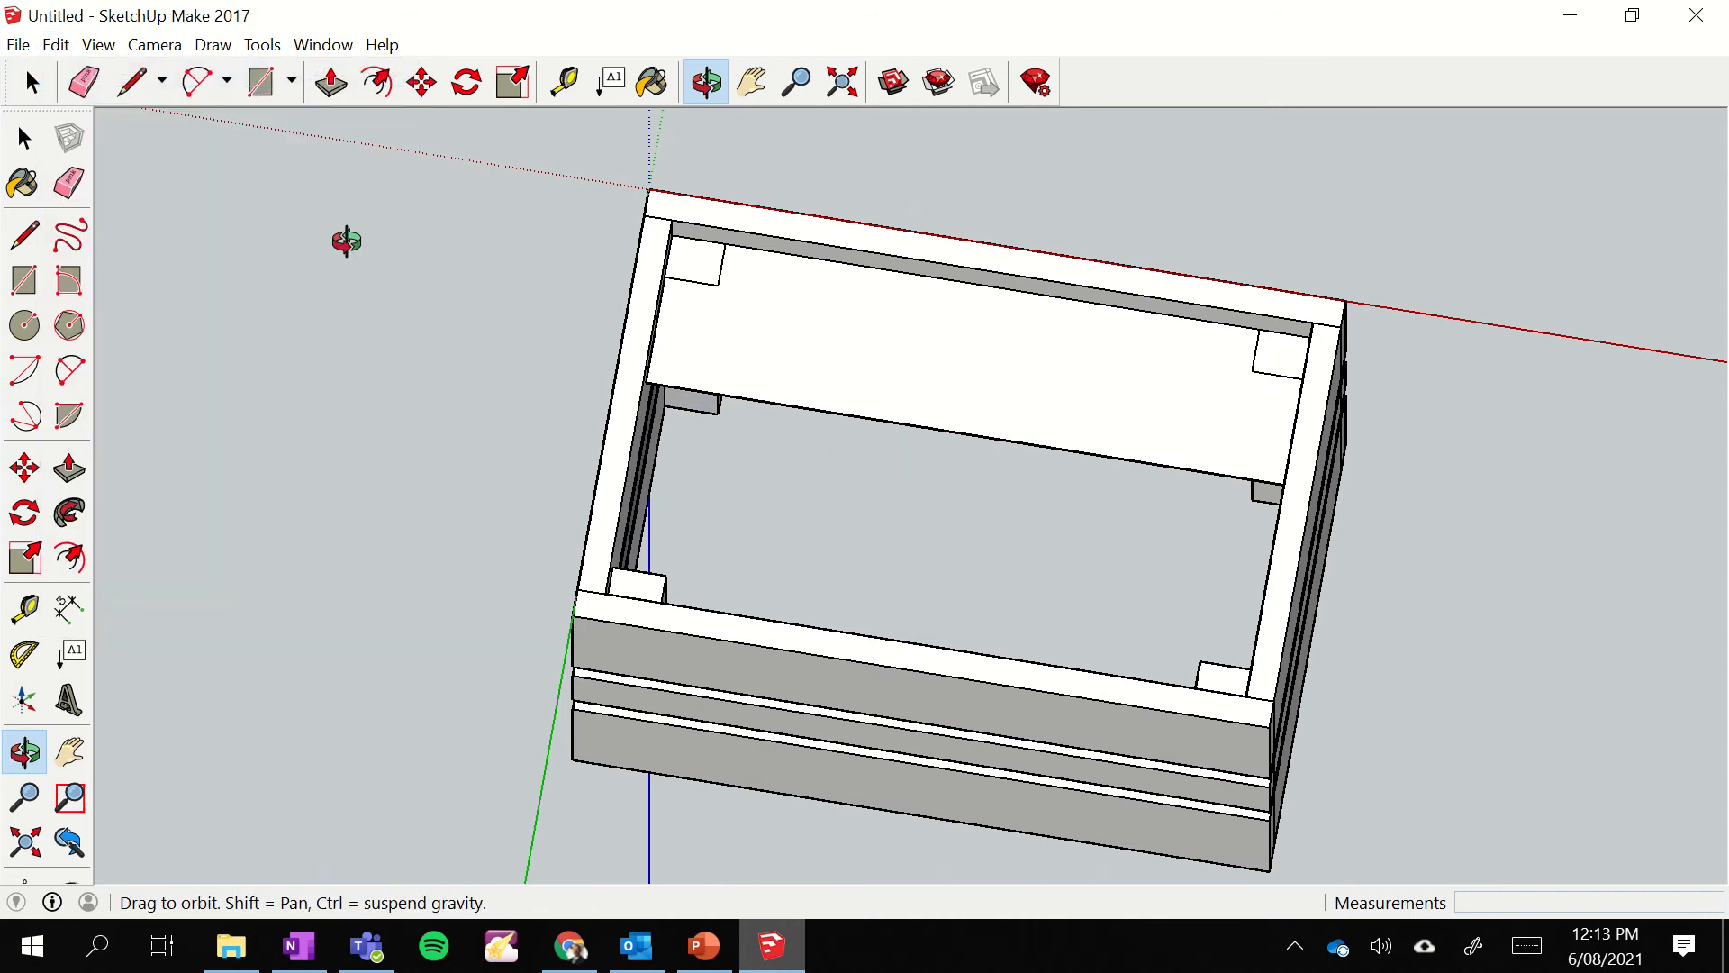
# - Push/Pull the base board face between the corner posts to a thickness of 12 mm
pyautogui.click(331, 82)
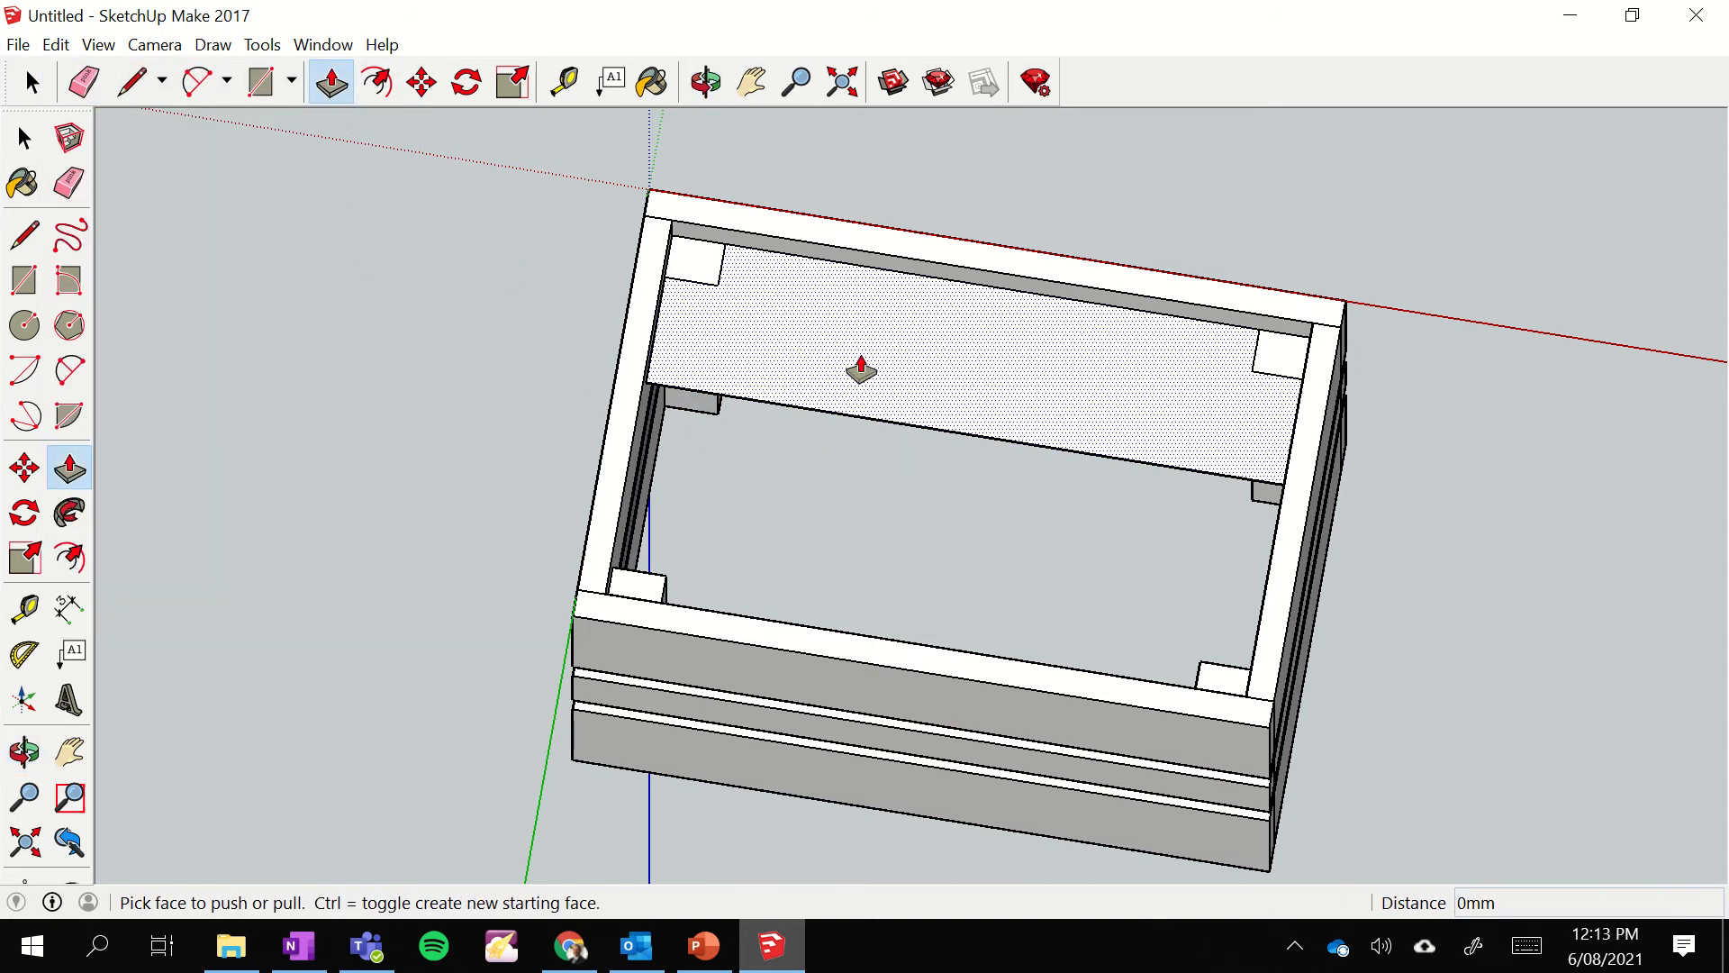
pyautogui.click(861, 369)
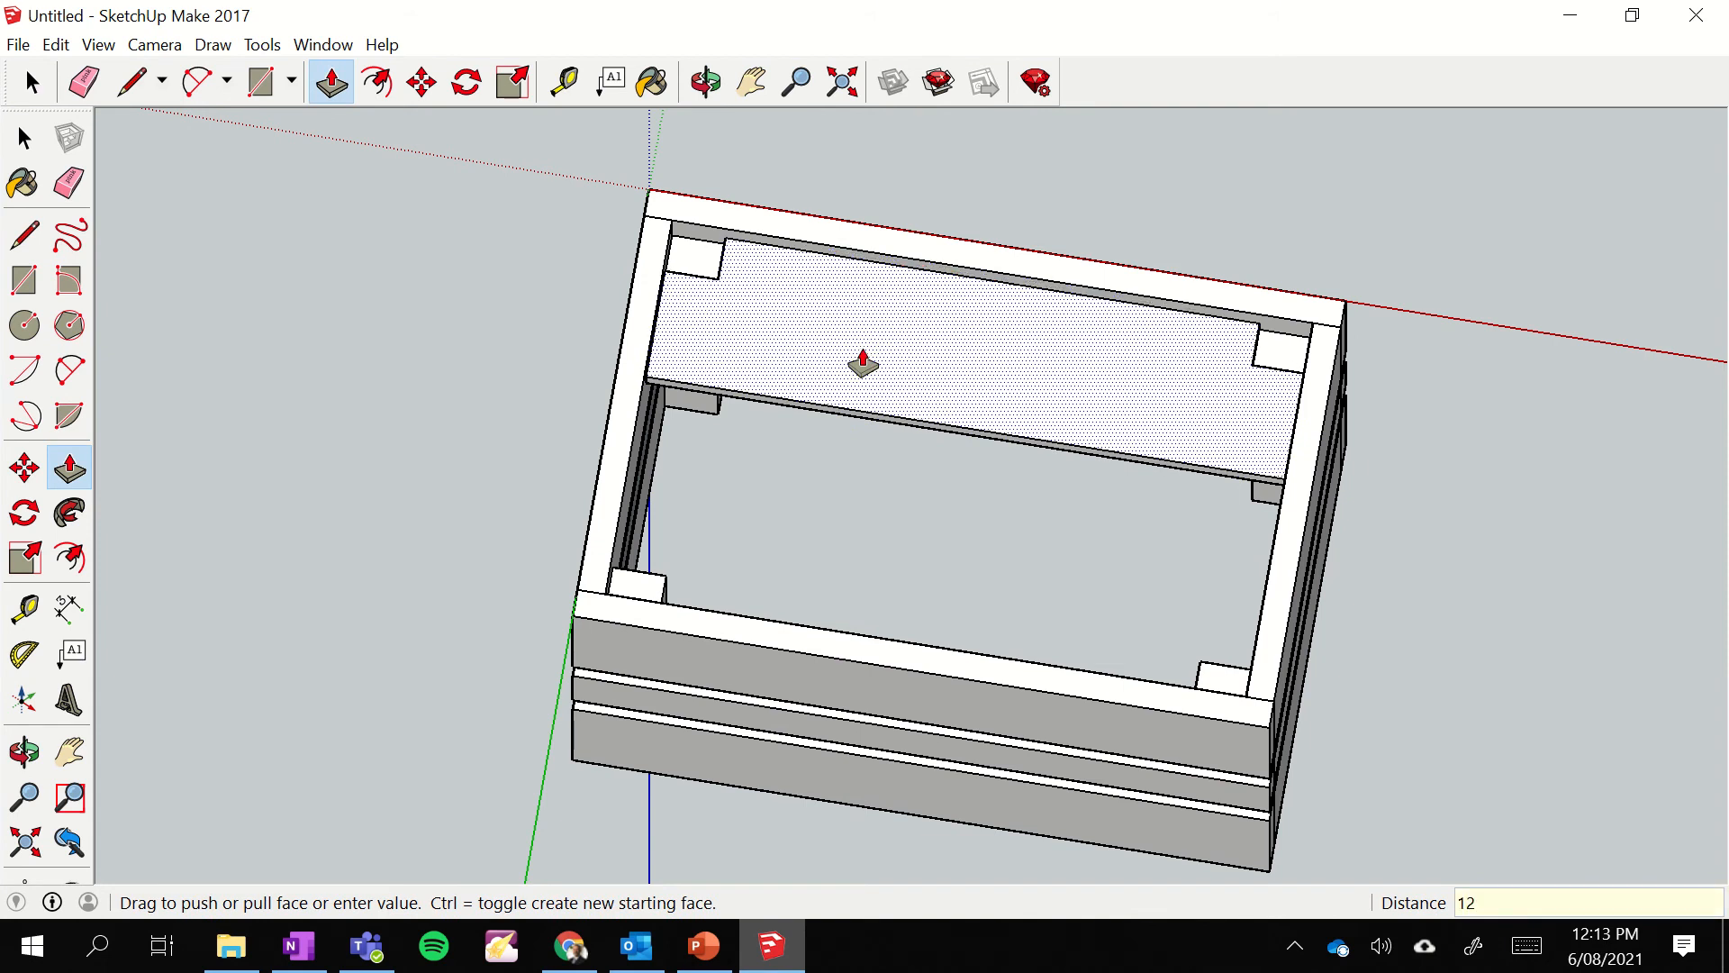
pyautogui.press('Return')
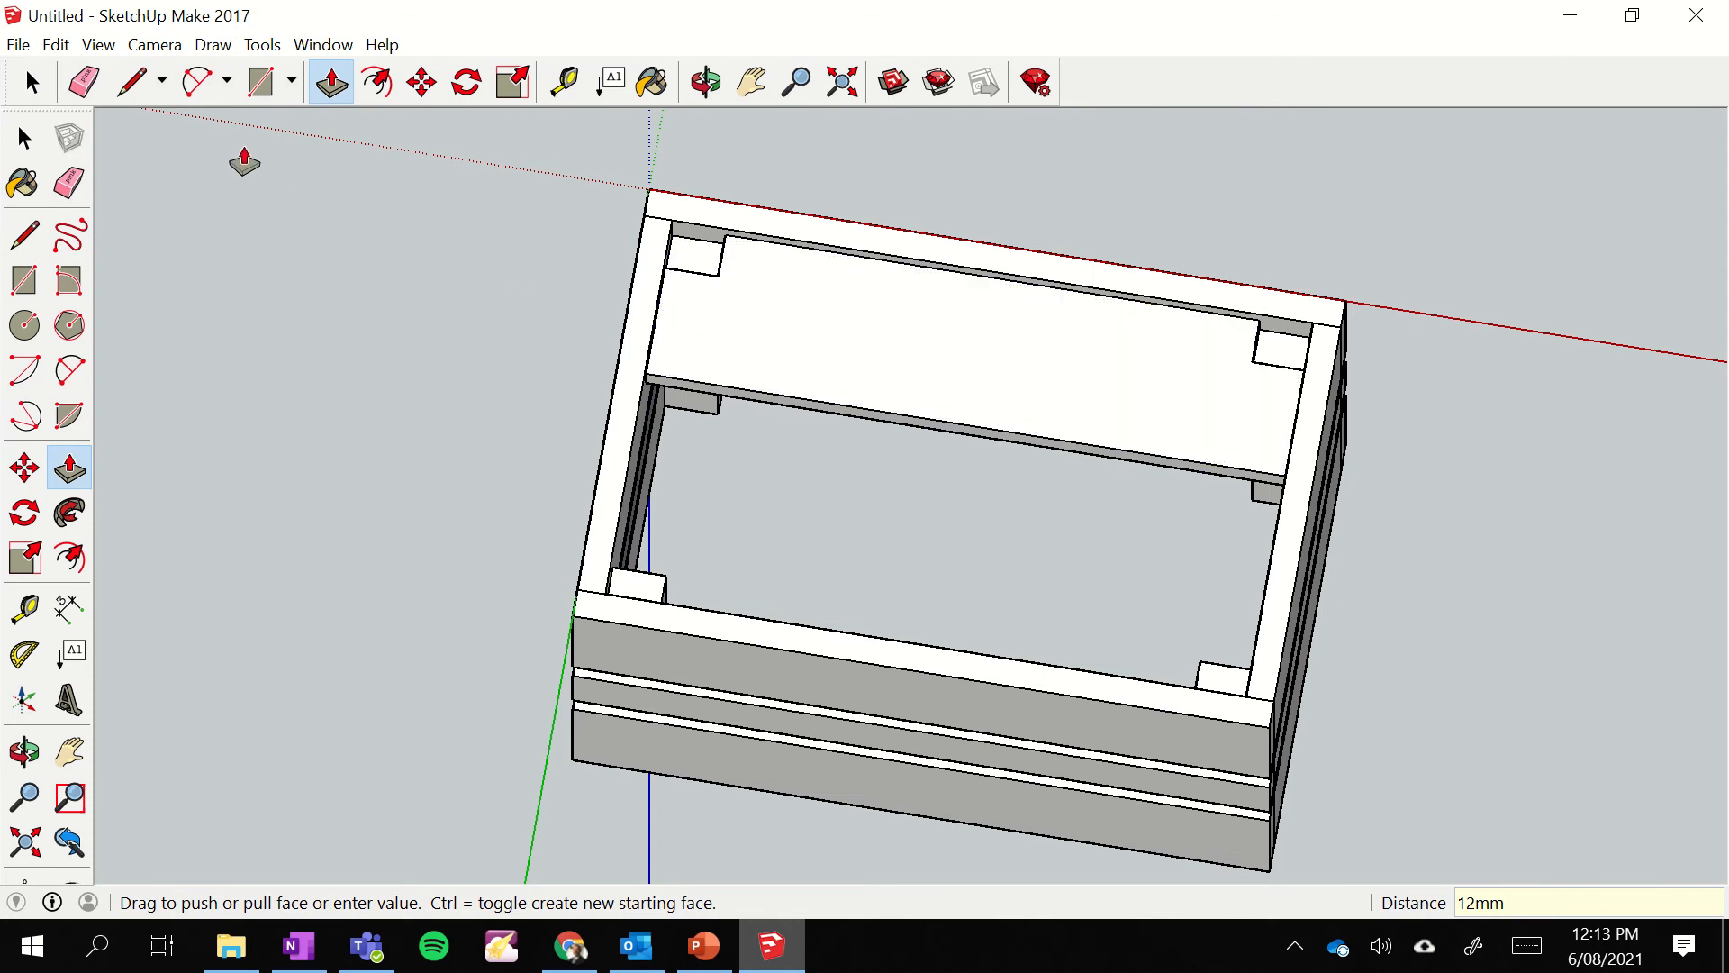
# - Close the base board's notch over the corner post near the origin with a 23 by 19 mm rectangle and remove its leftover edges
pyautogui.click(260, 82)
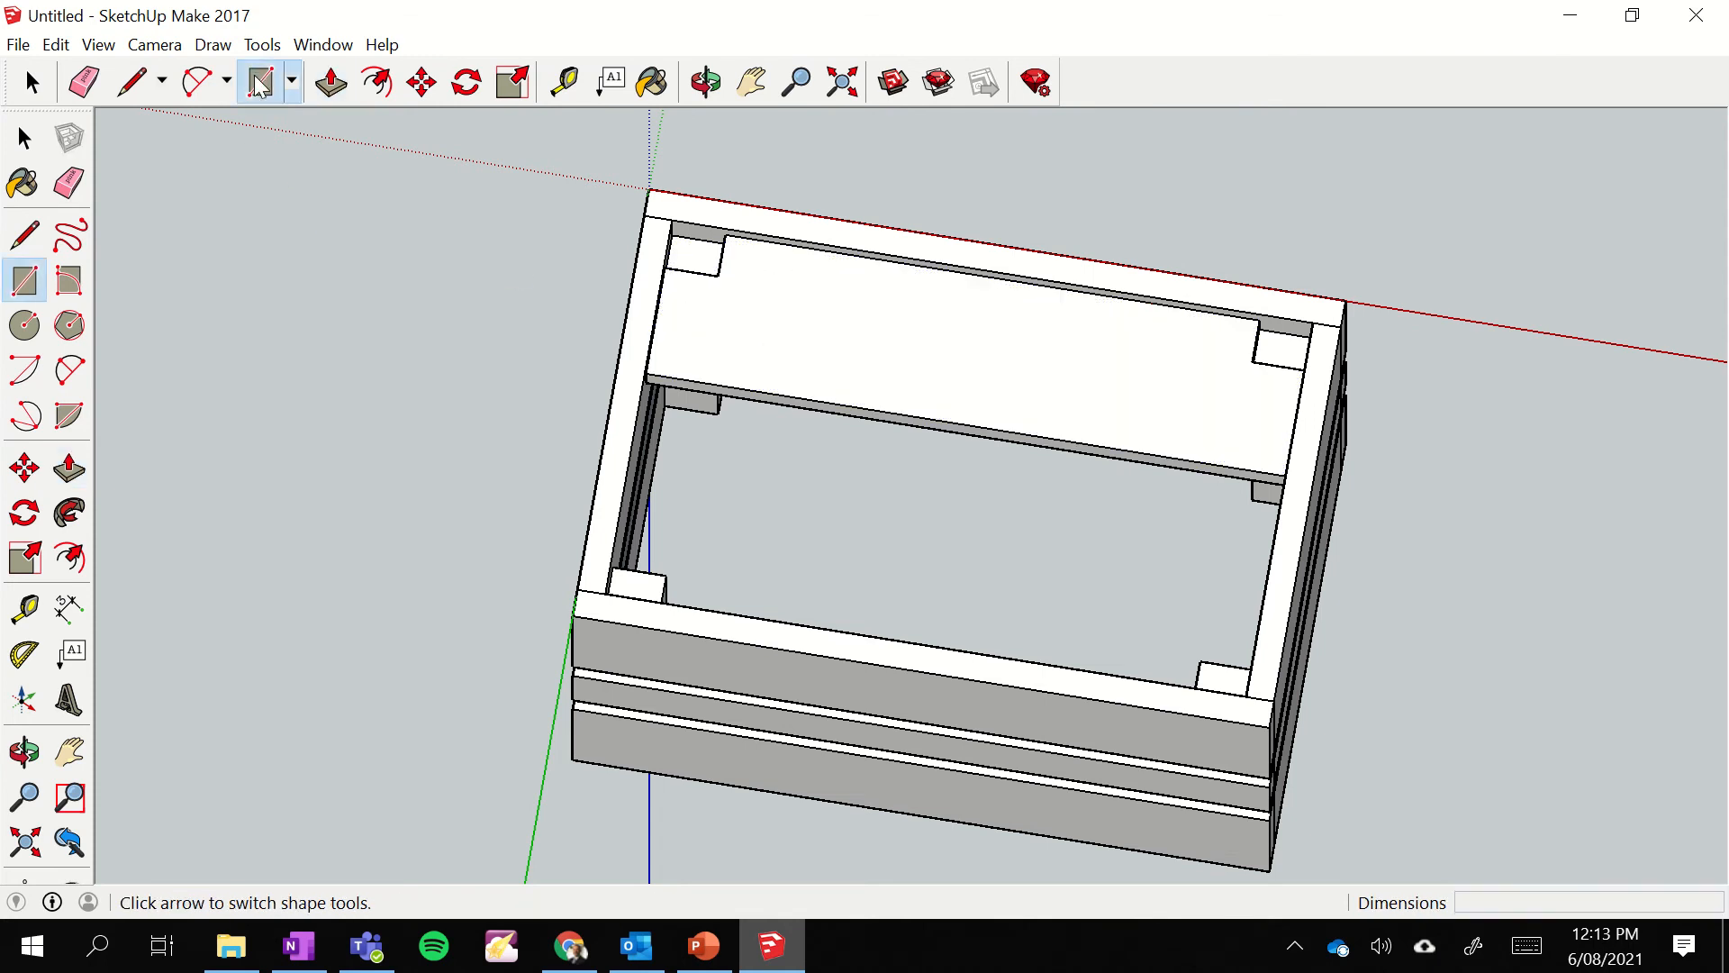
pyautogui.click(718, 275)
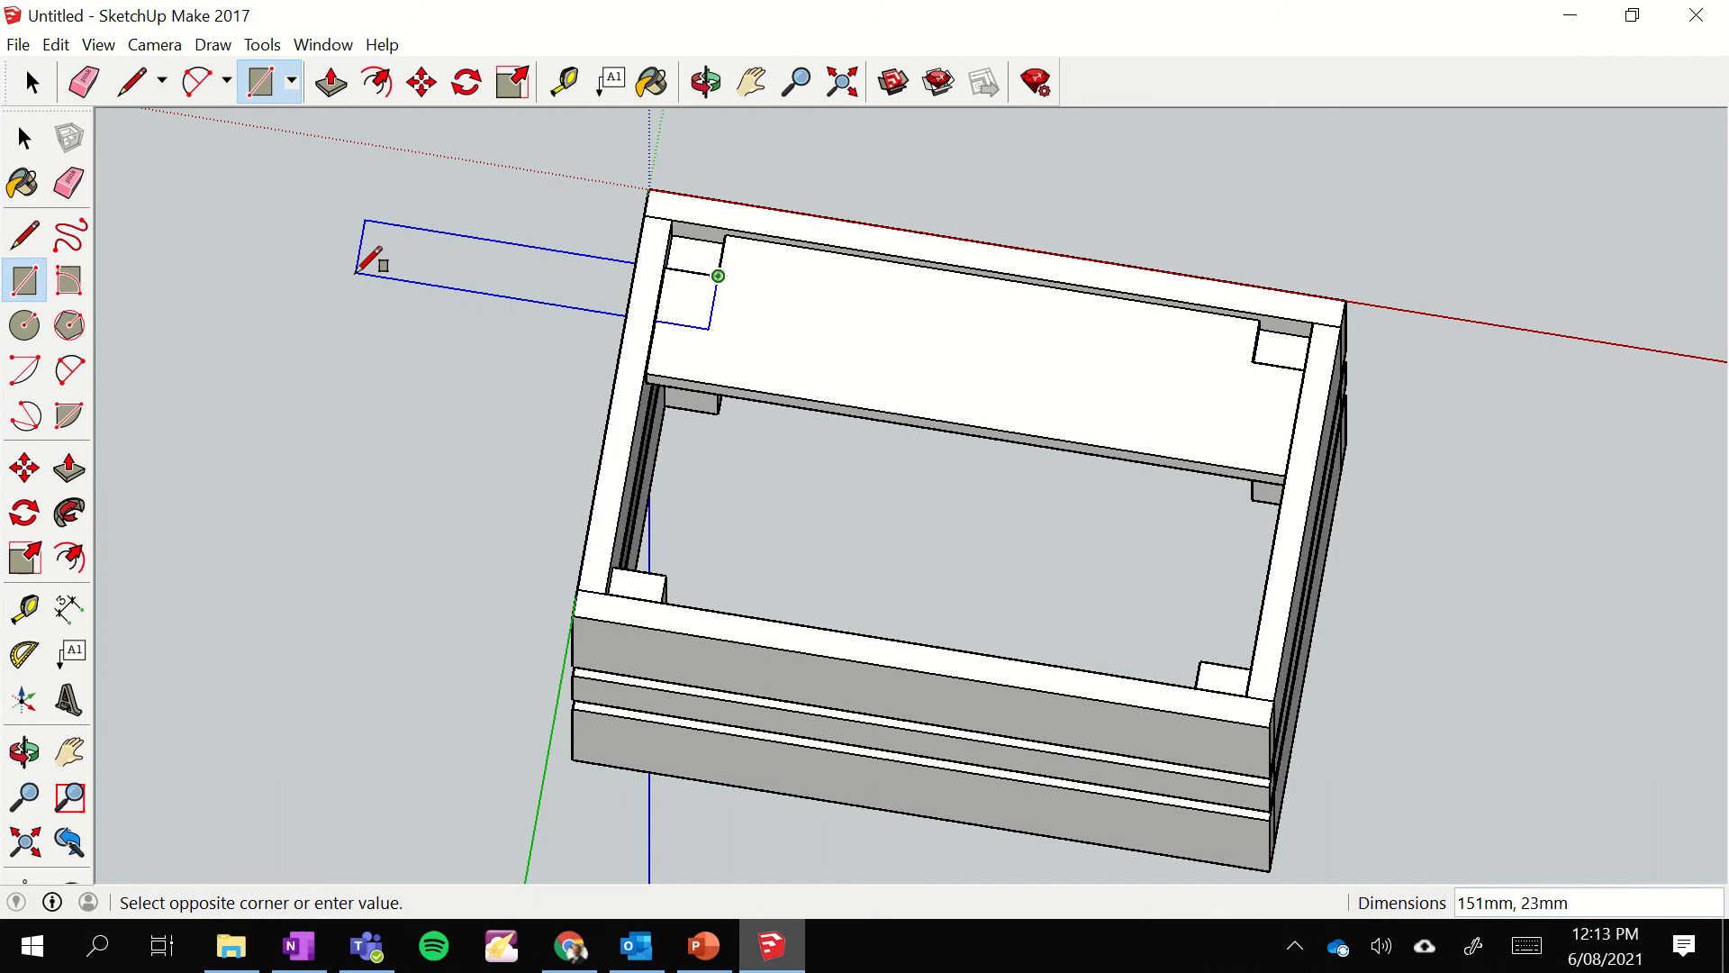
pyautogui.press('Escape')
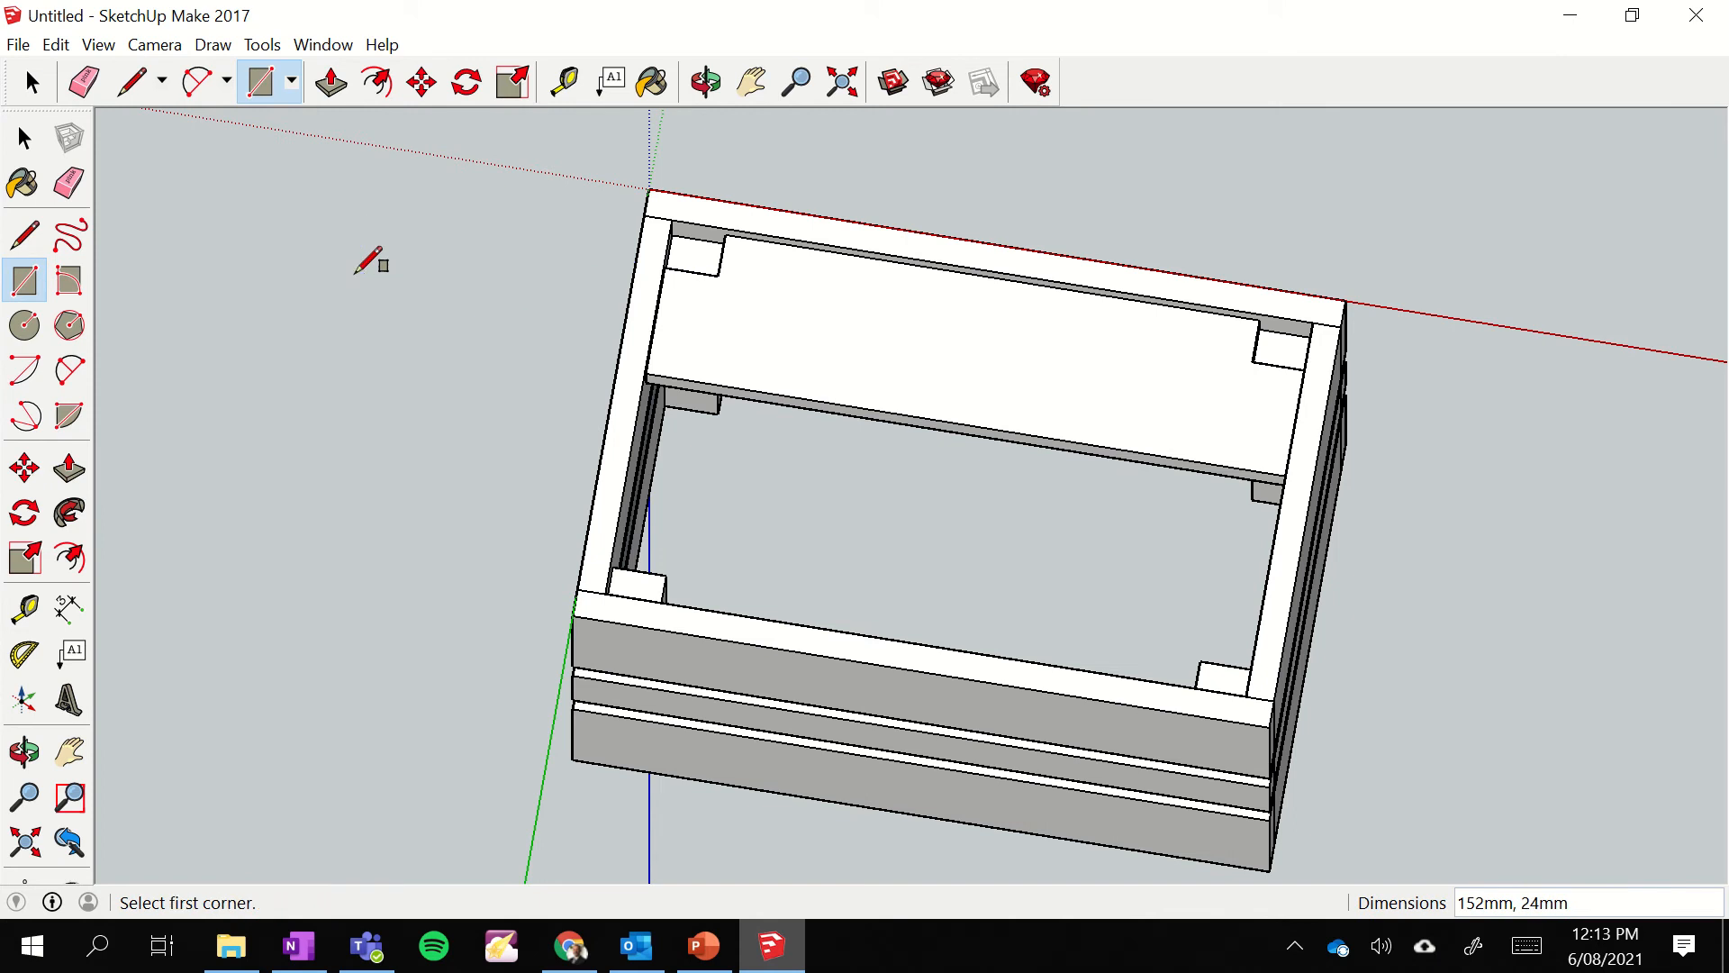
pyautogui.click(726, 233)
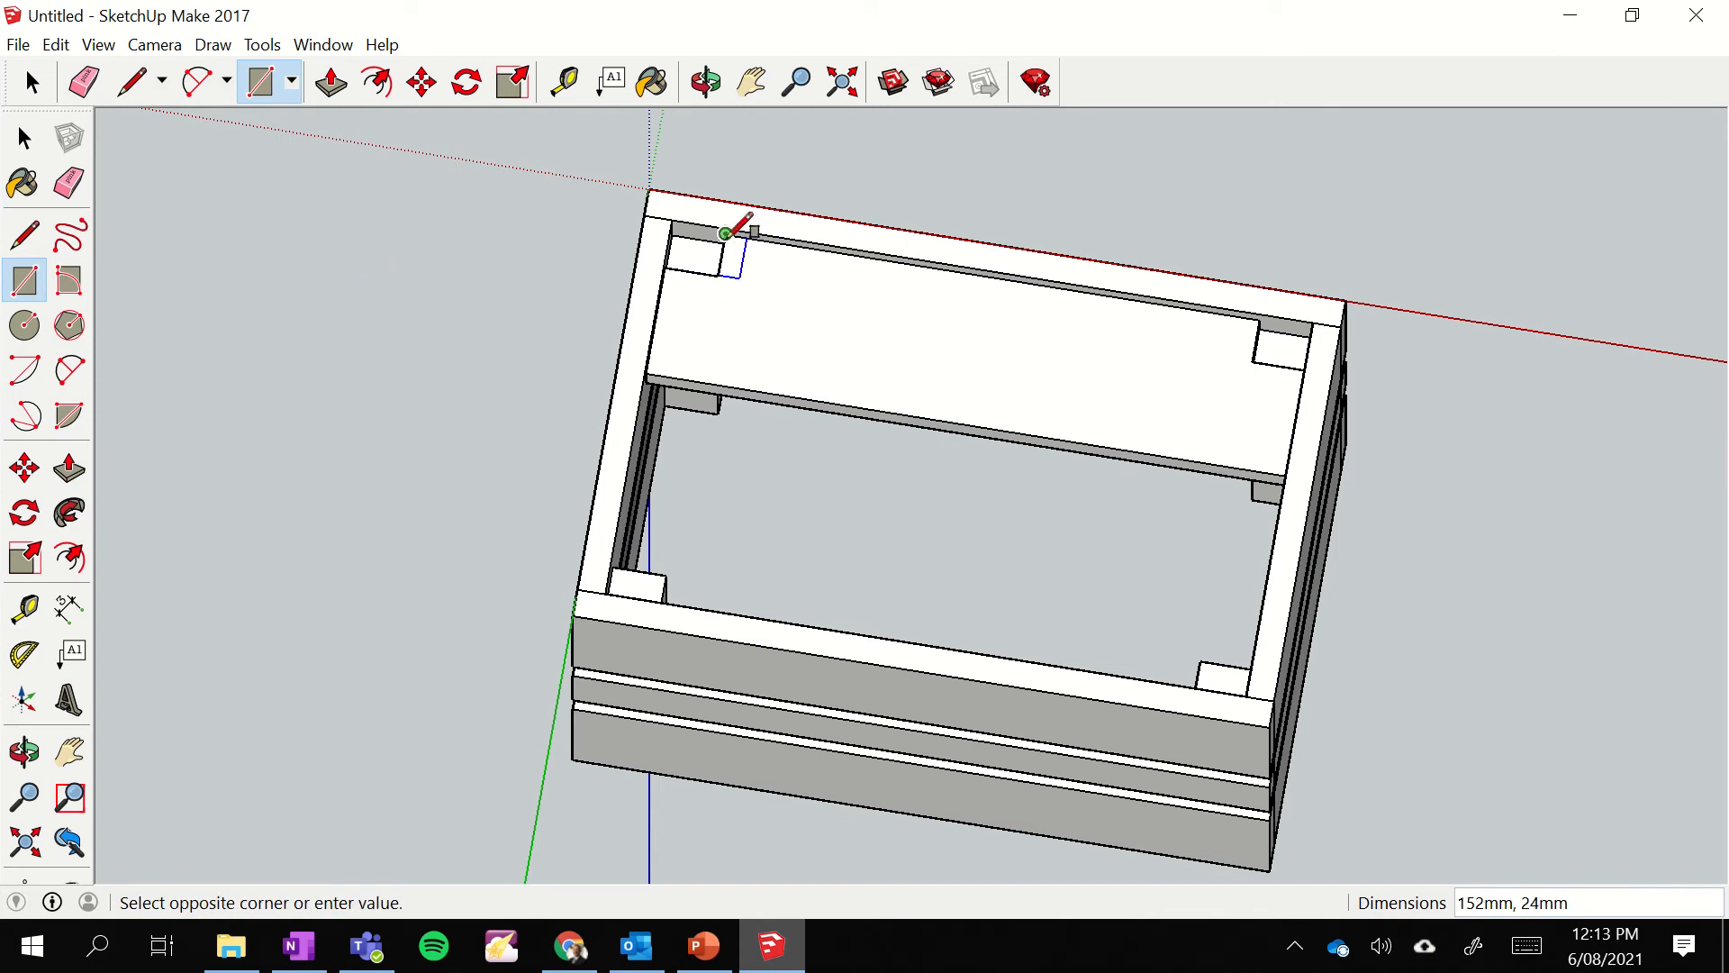
pyautogui.click(669, 269)
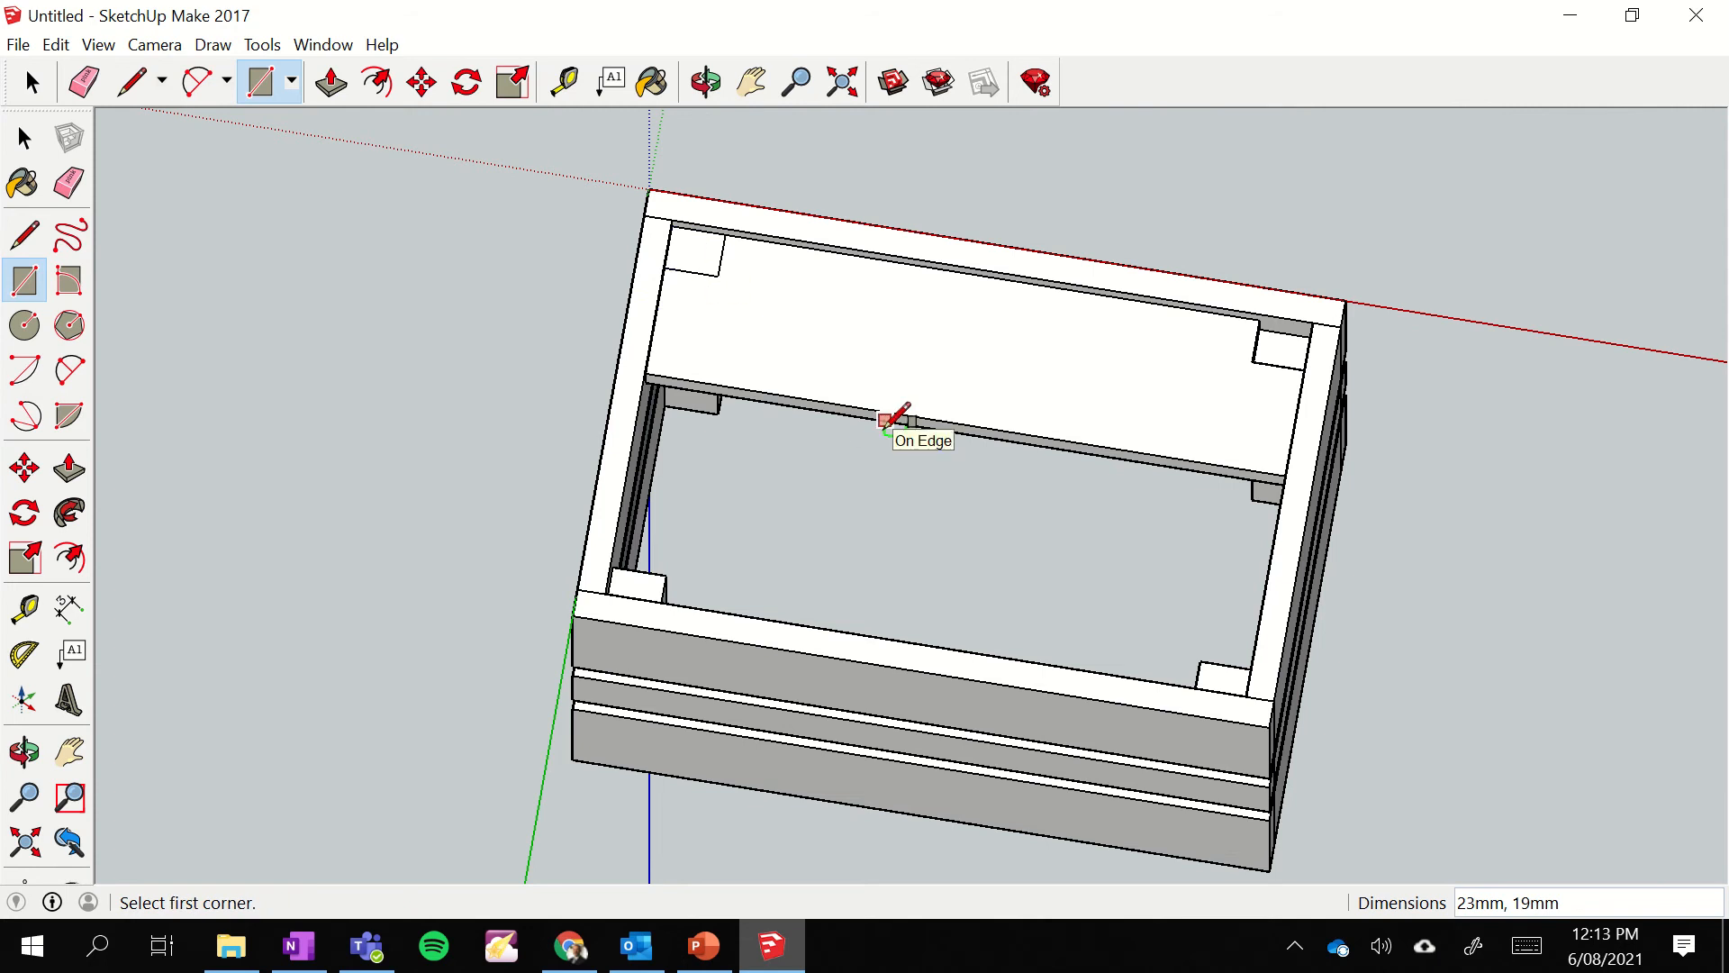
pyautogui.click(33, 83)
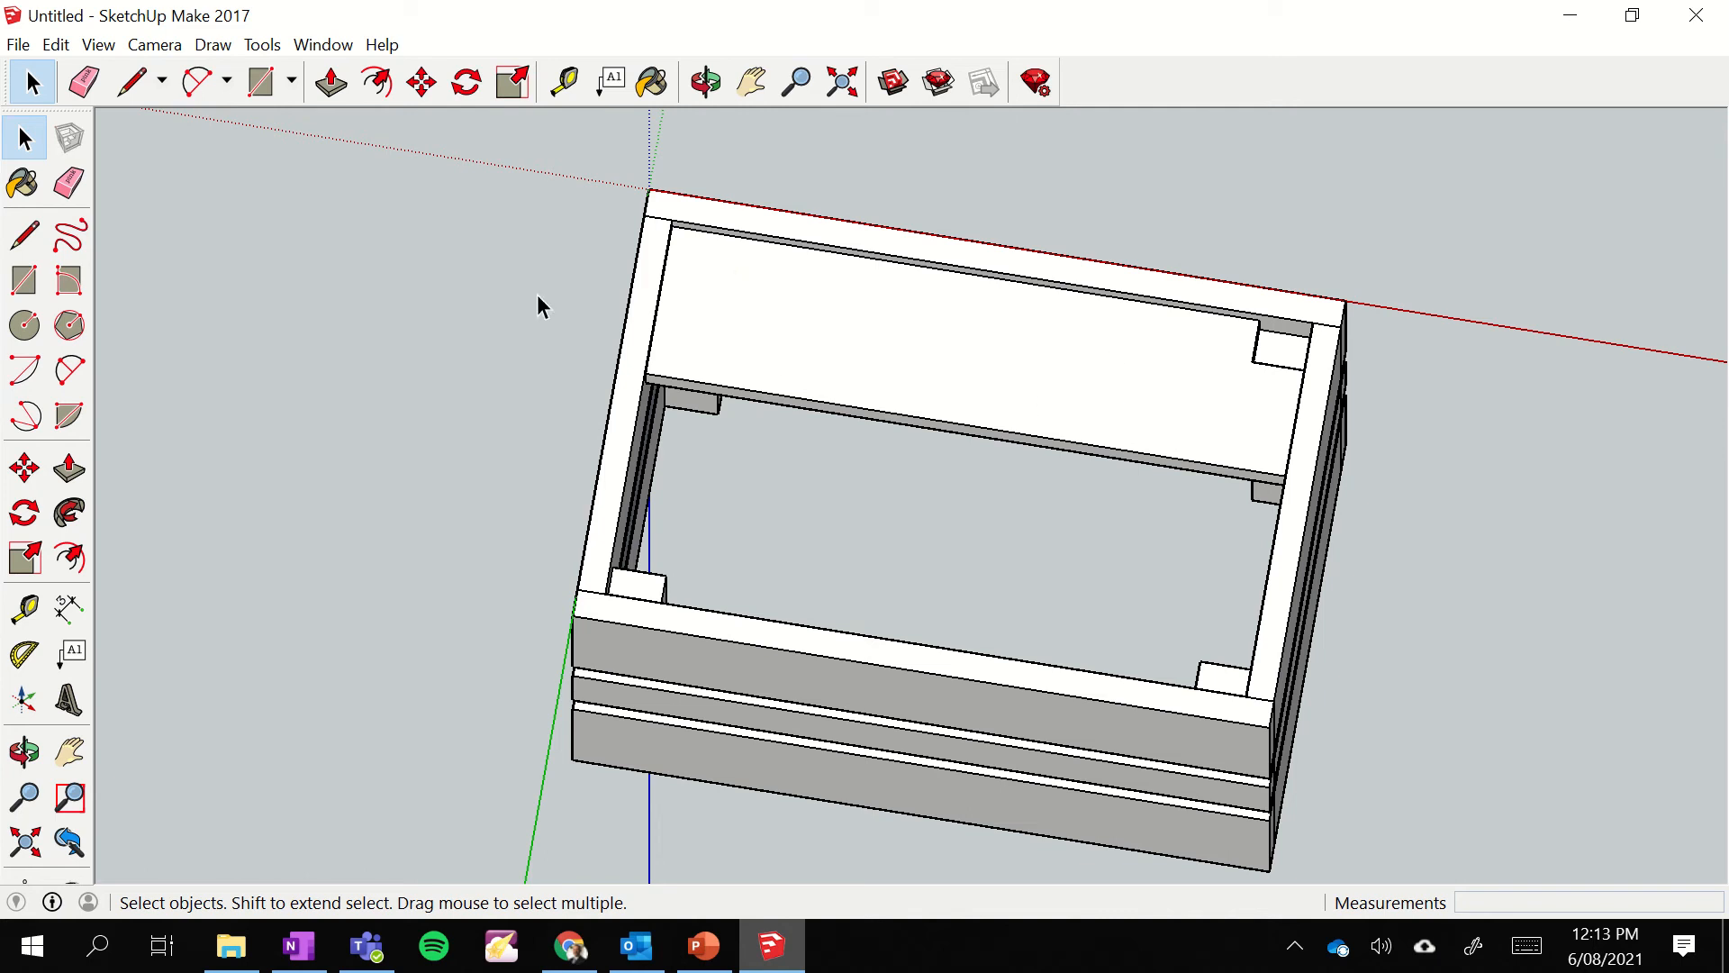
# - Draw a 23 by 19 mm rectangle across the first base board's remaining corner notch, at the end farther from the origin
pyautogui.click(706, 82)
pyautogui.moveTo(757, 147); pyautogui.dragTo(1172, 430)
pyautogui.scroll(3, 1158, 262)
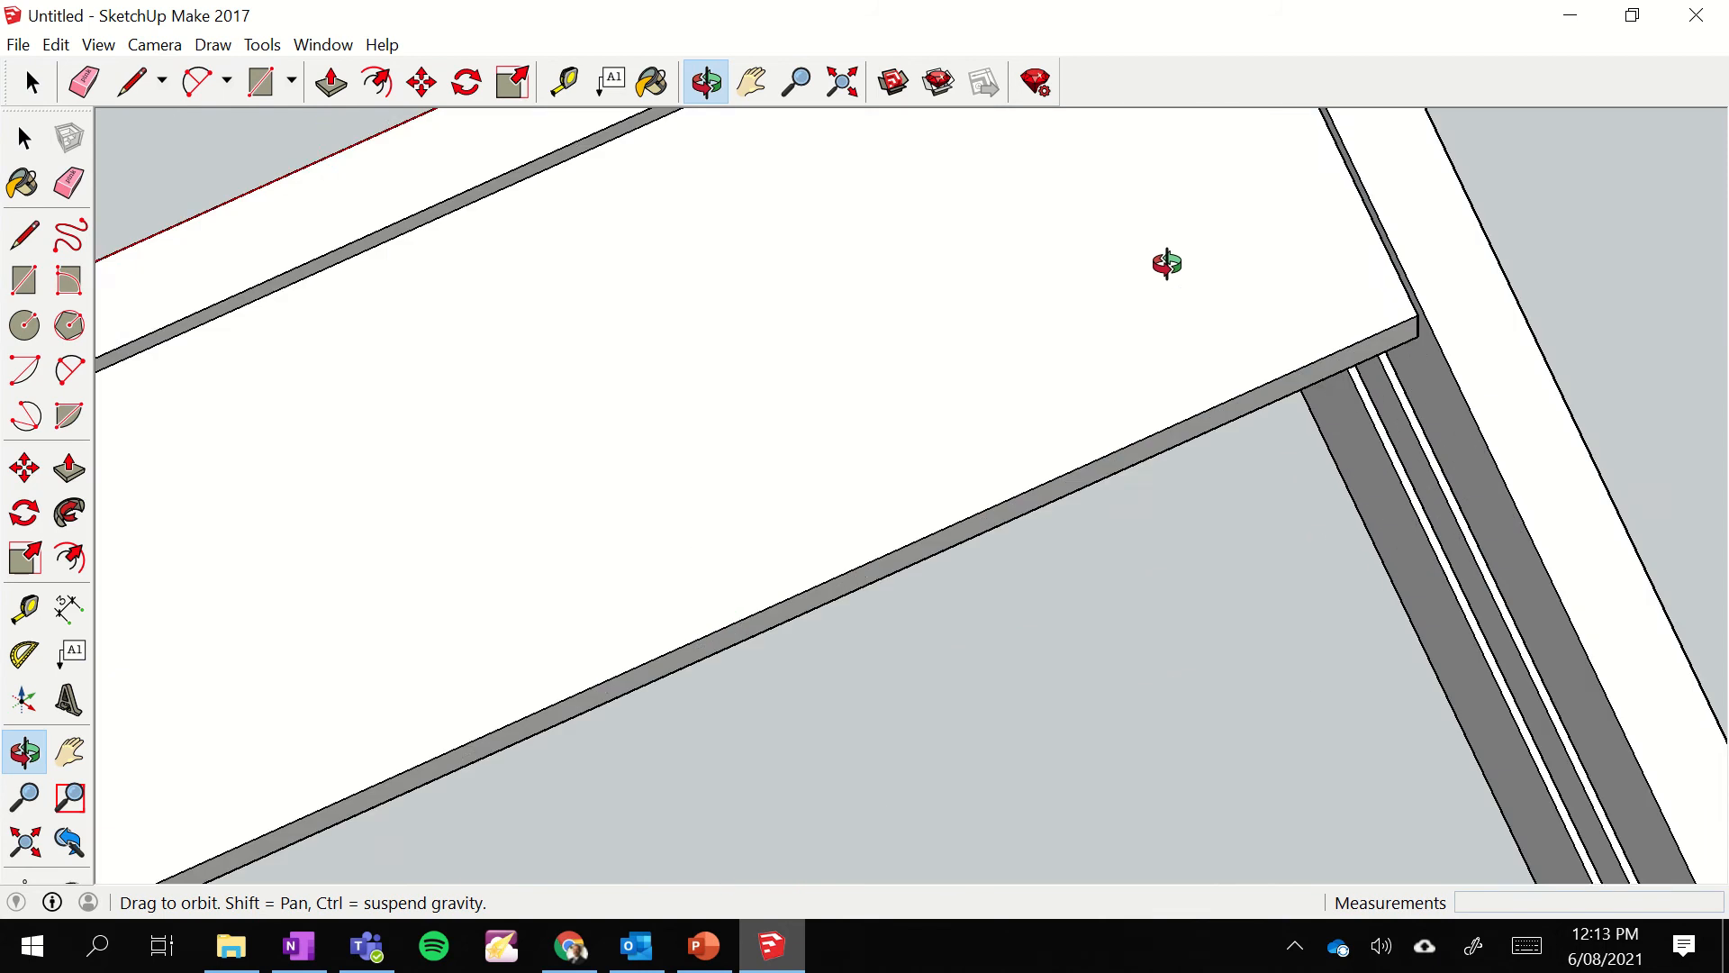
pyautogui.scroll(-4, 1162, 263)
pyautogui.scroll(3, 1167, 263)
pyautogui.click(752, 82)
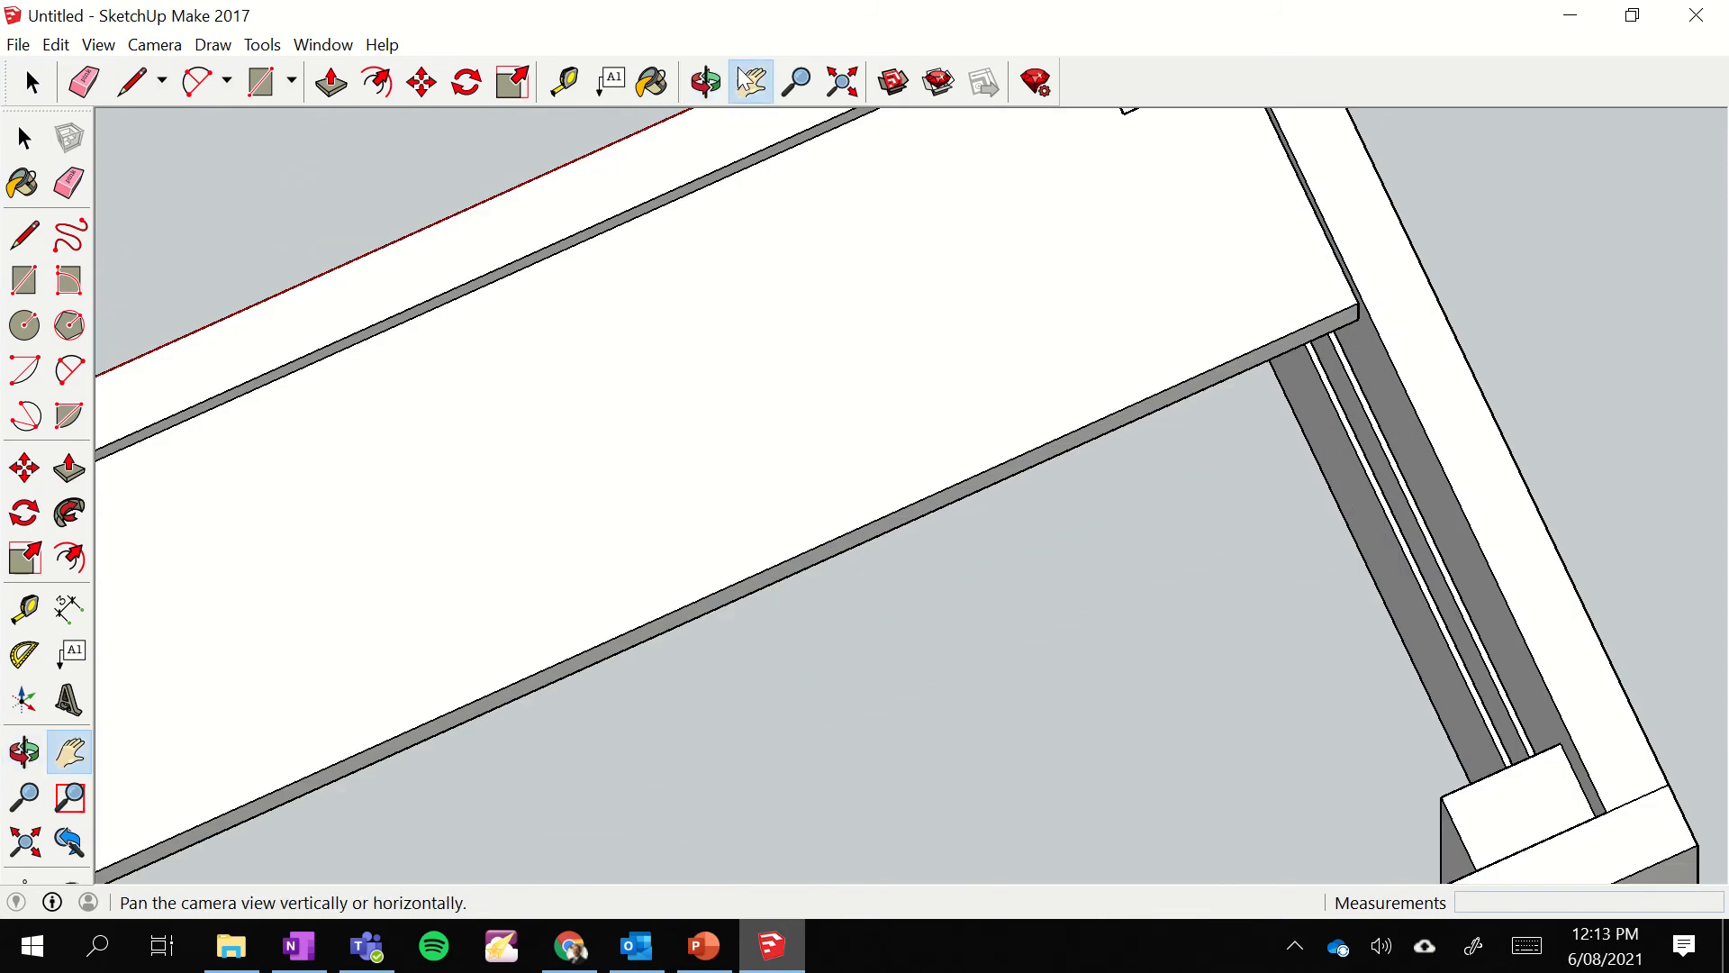
pyautogui.moveTo(1081, 221); pyautogui.dragTo(854, 552)
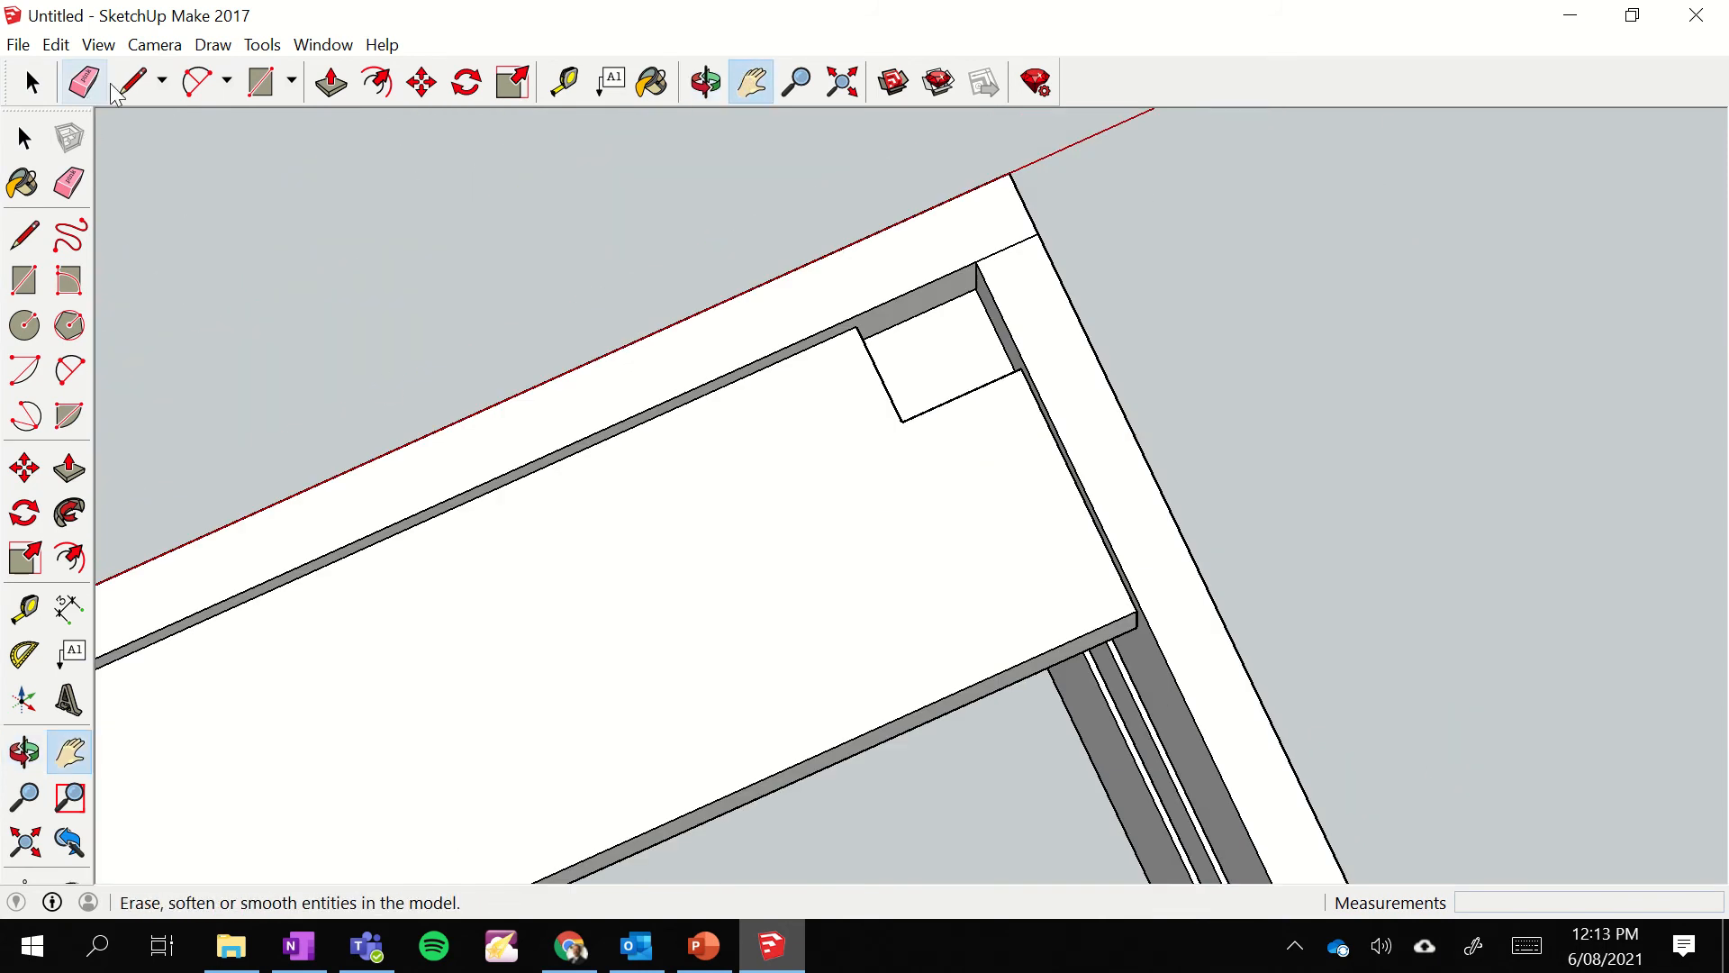
pyautogui.click(261, 82)
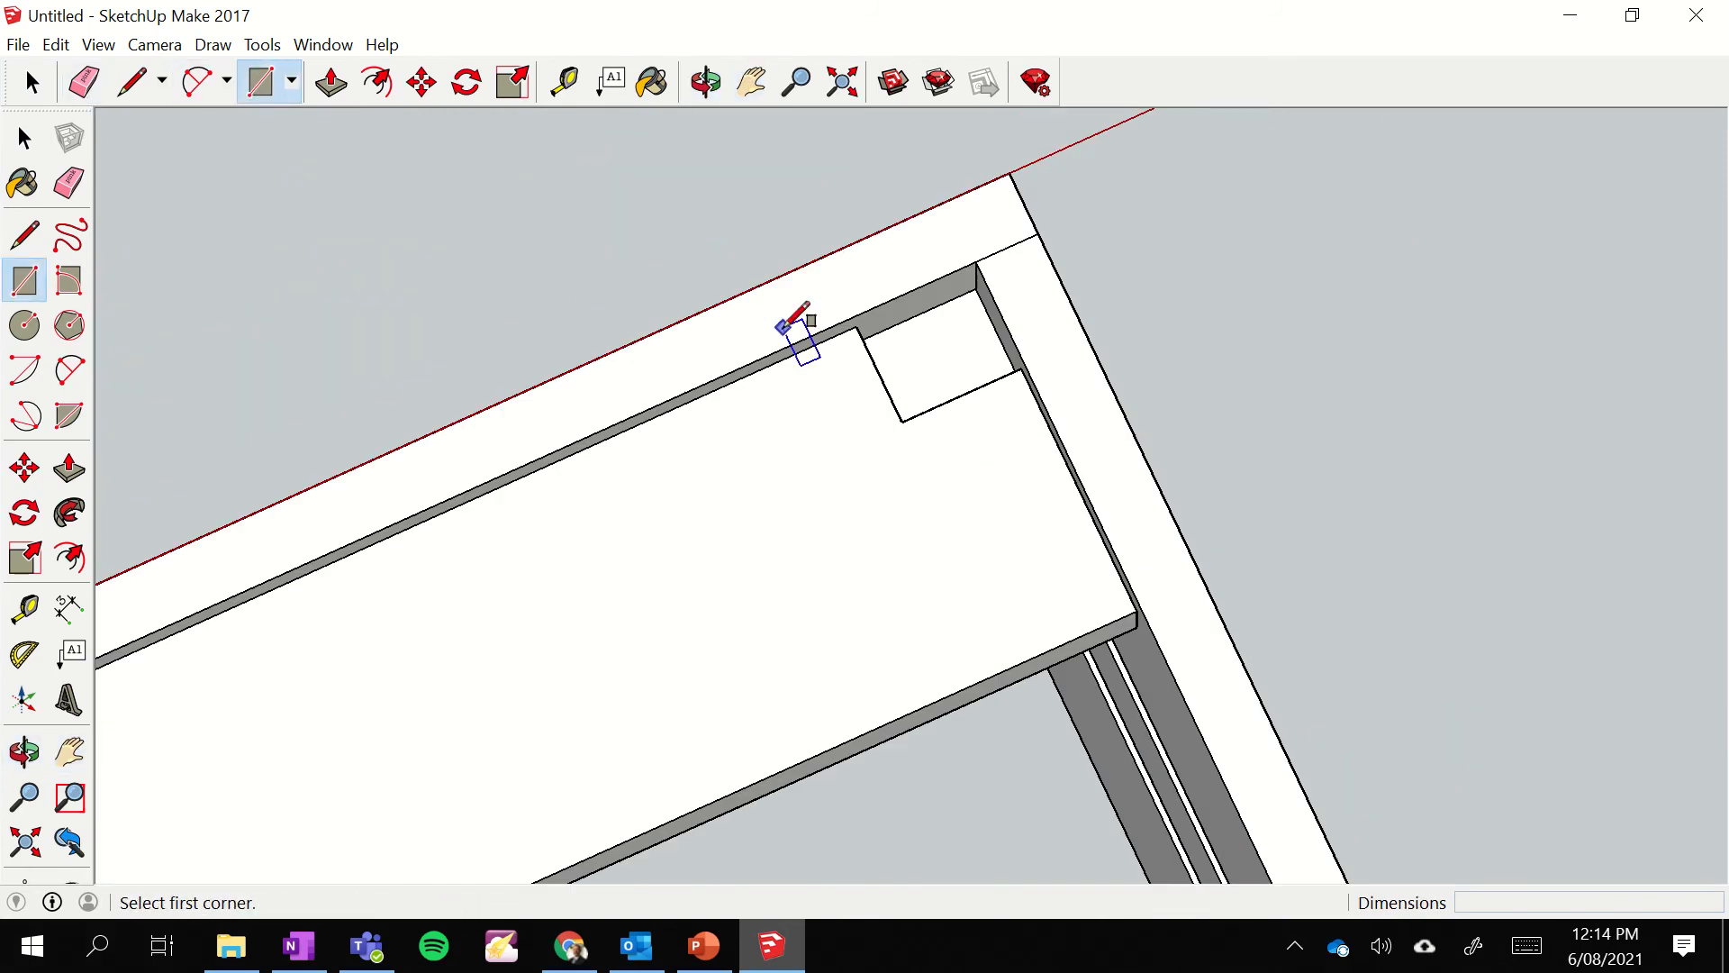
pyautogui.click(856, 325)
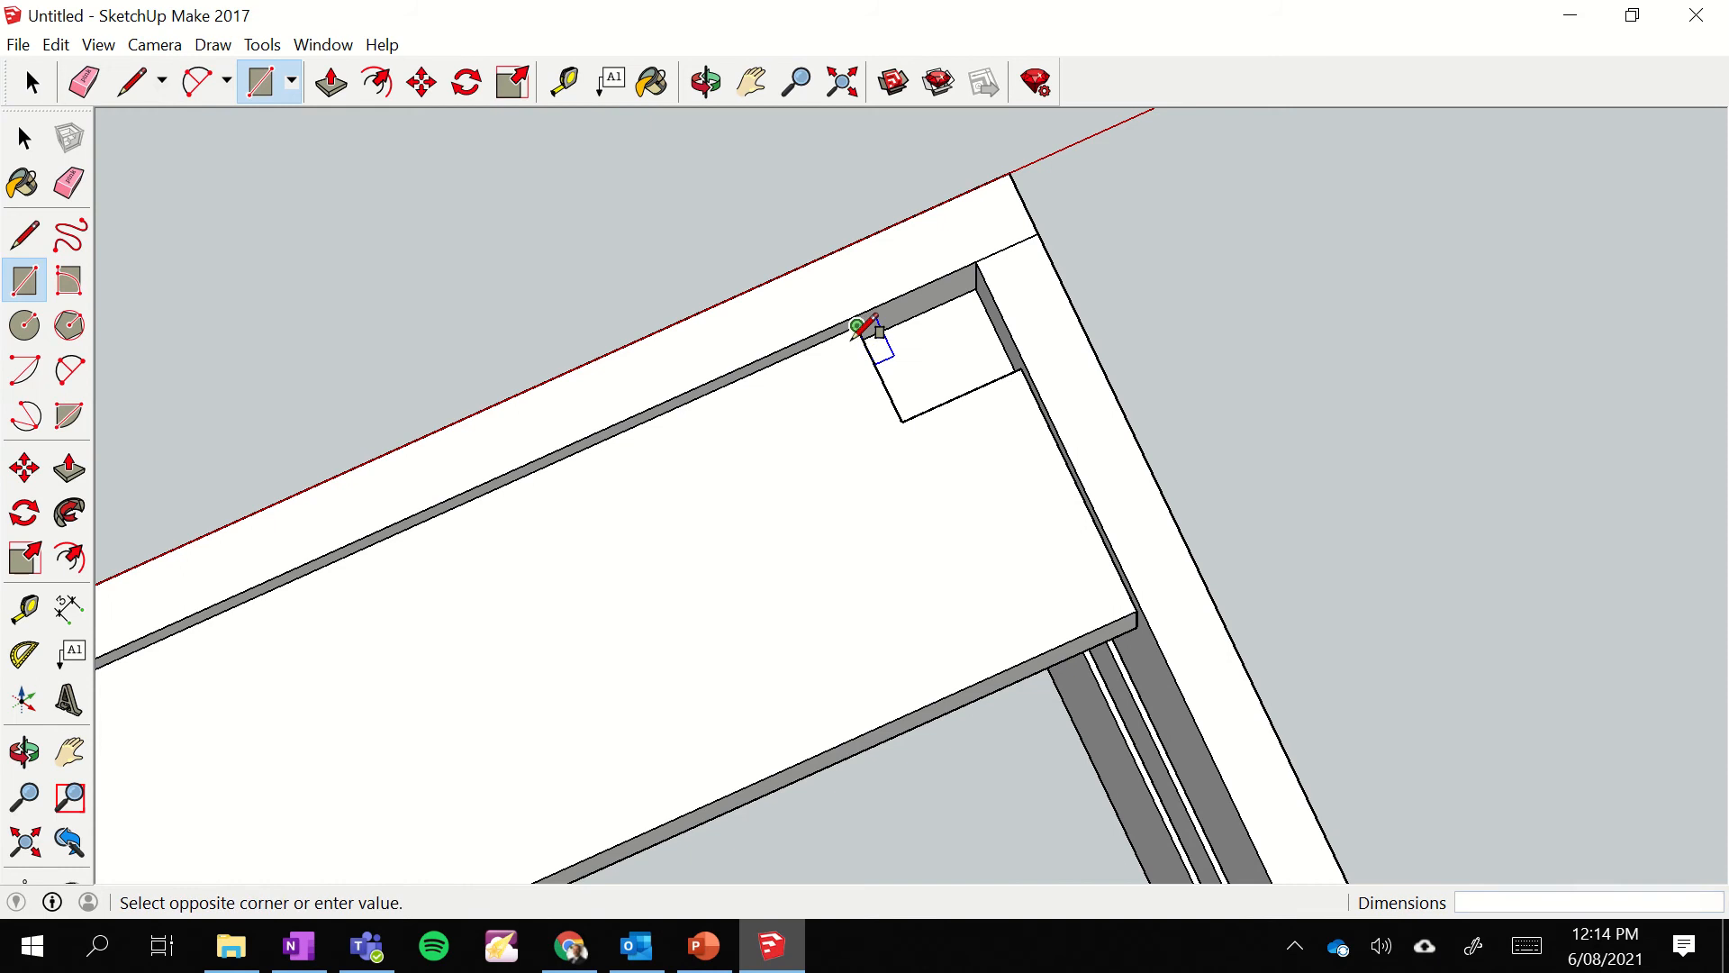
pyautogui.click(1019, 372)
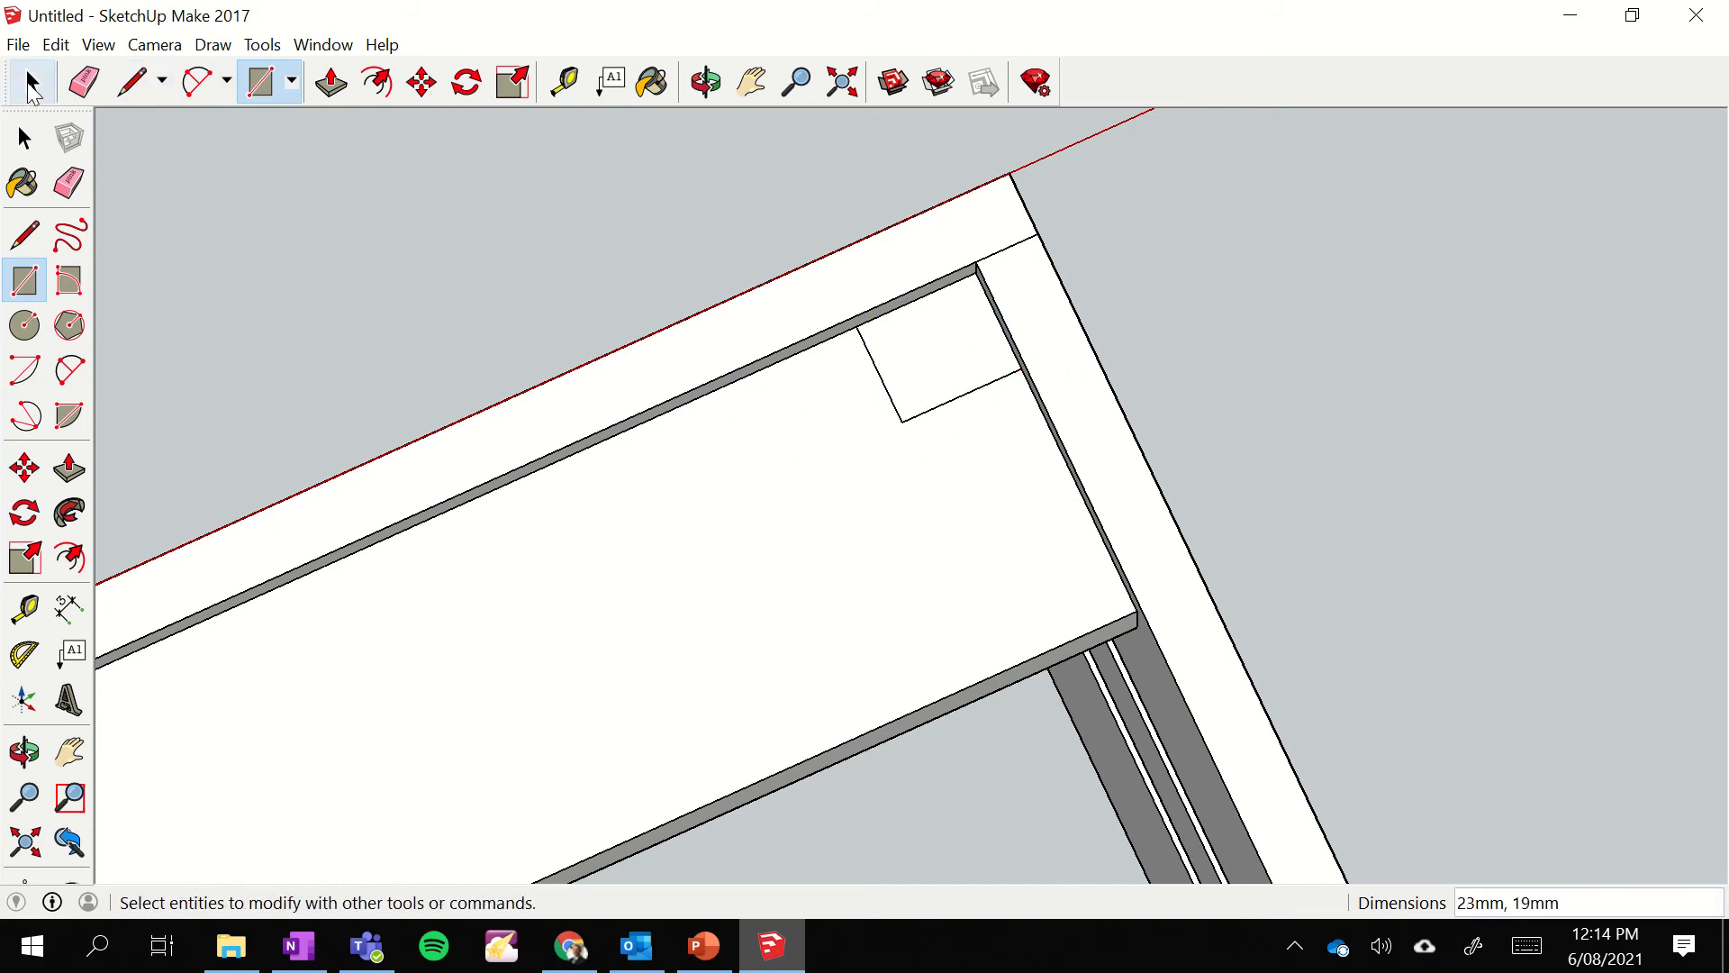
# - Delete the two leftover notch edges around the filled corner of the first base board
pyautogui.click(20, 130)
pyautogui.click(884, 391)
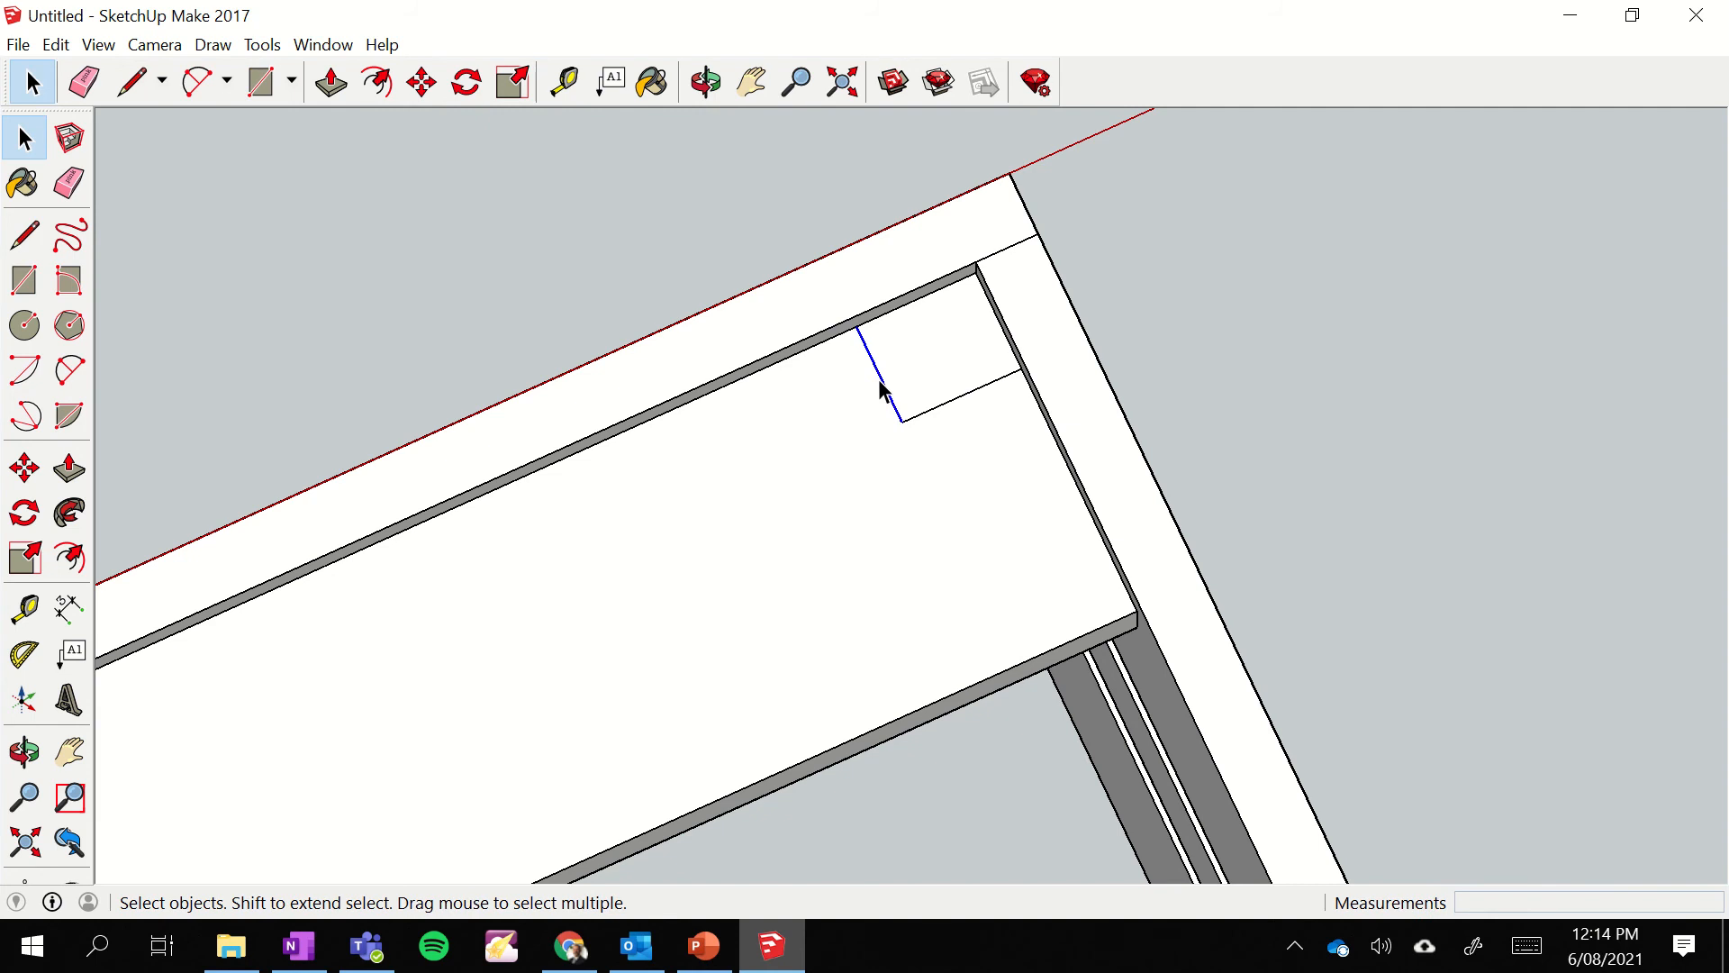
pyautogui.press('Delete')
pyautogui.click(940, 406)
pyautogui.press('Delete')
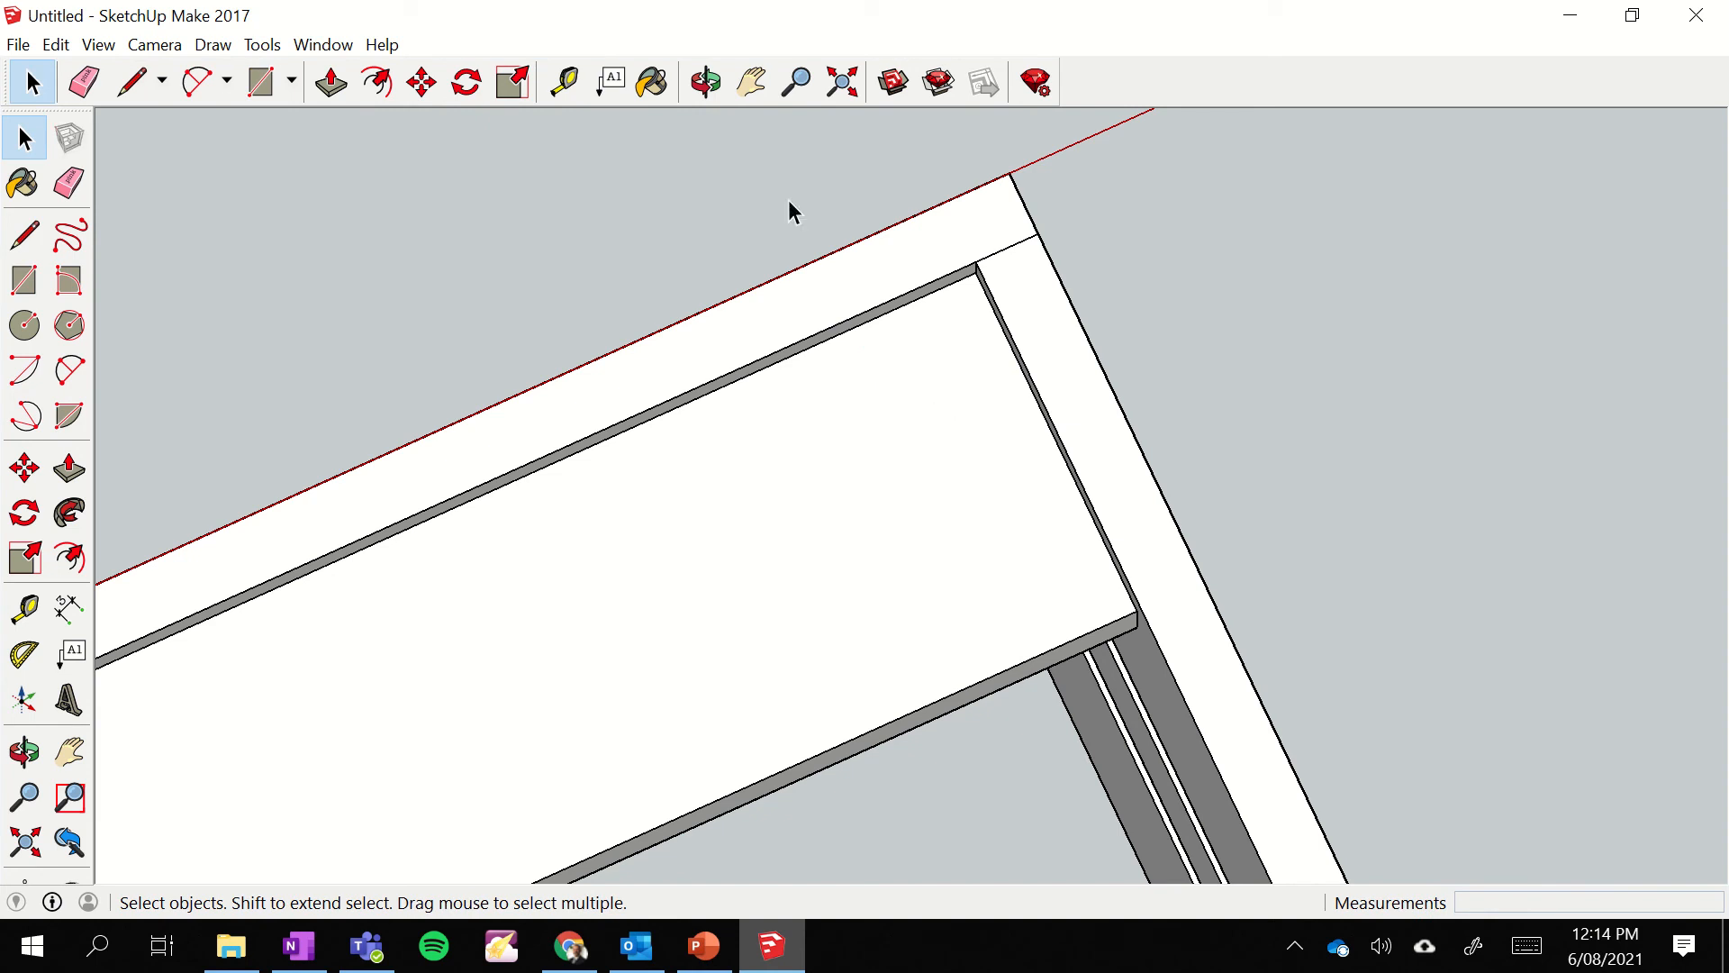
# - Draw a 276 by 67 mm rectangle over the two exposed corner posts opposite the first base board, starting at the inner frame corner
pyautogui.click(707, 82)
pyautogui.moveTo(964, 703); pyautogui.dragTo(1420, 598)
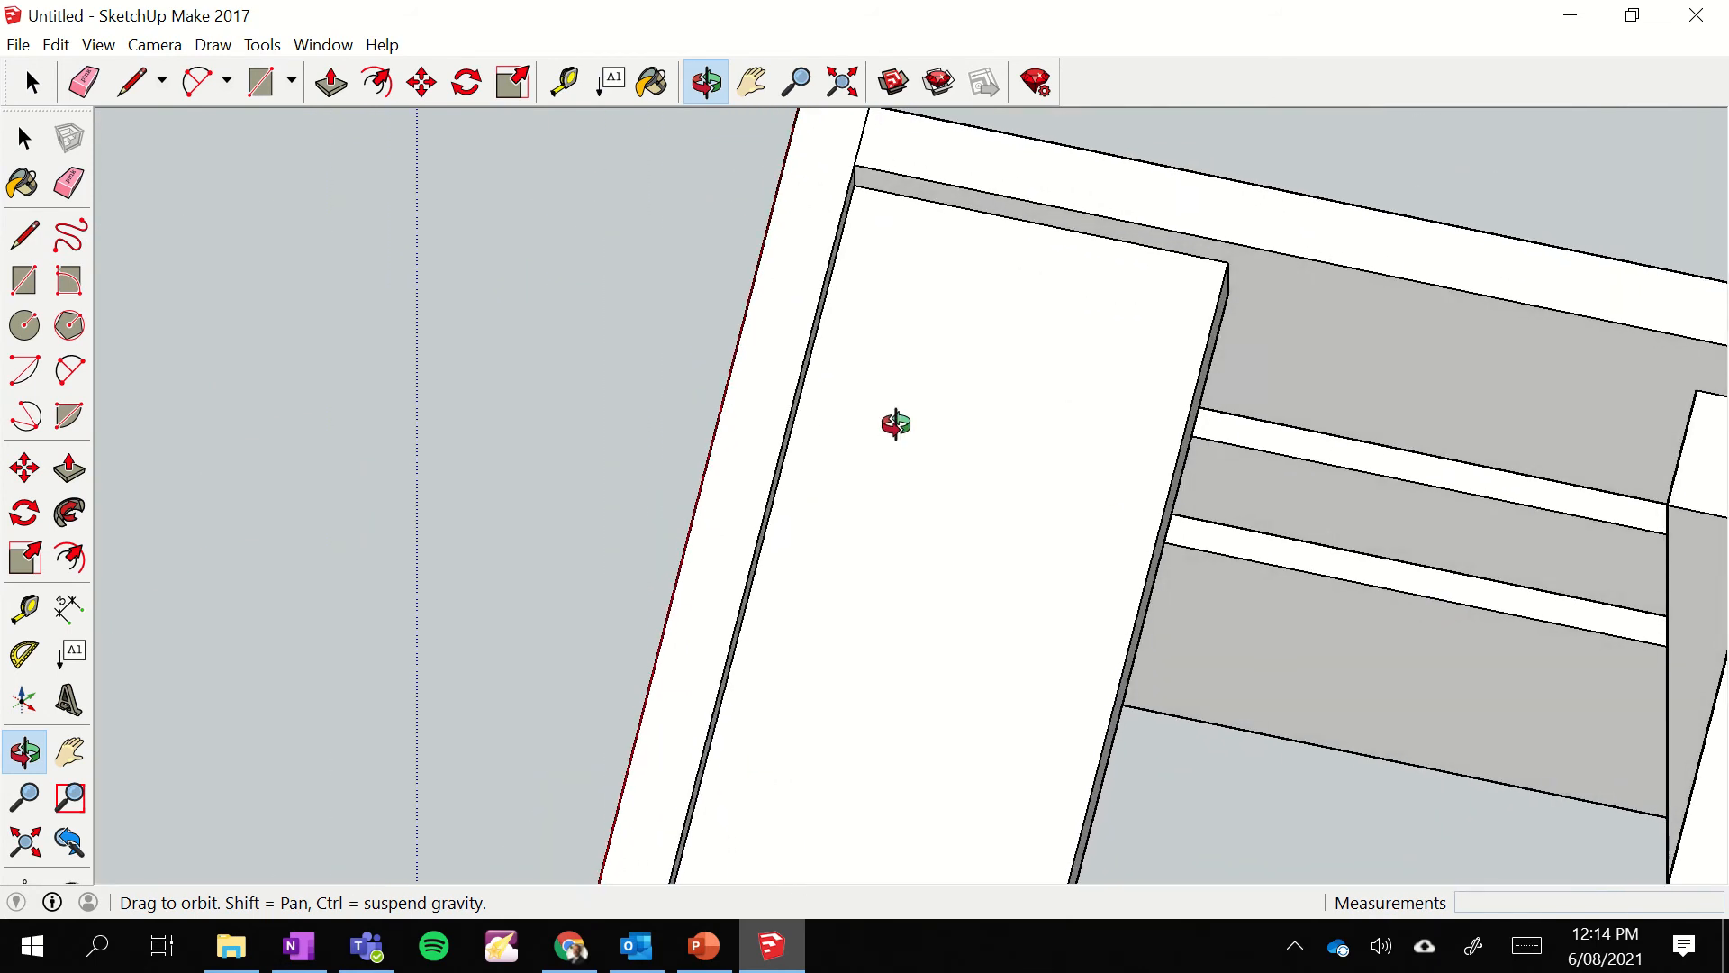
pyautogui.moveTo(897, 424); pyautogui.dragTo(504, 319)
pyautogui.moveTo(282, 522); pyautogui.dragTo(725, 387)
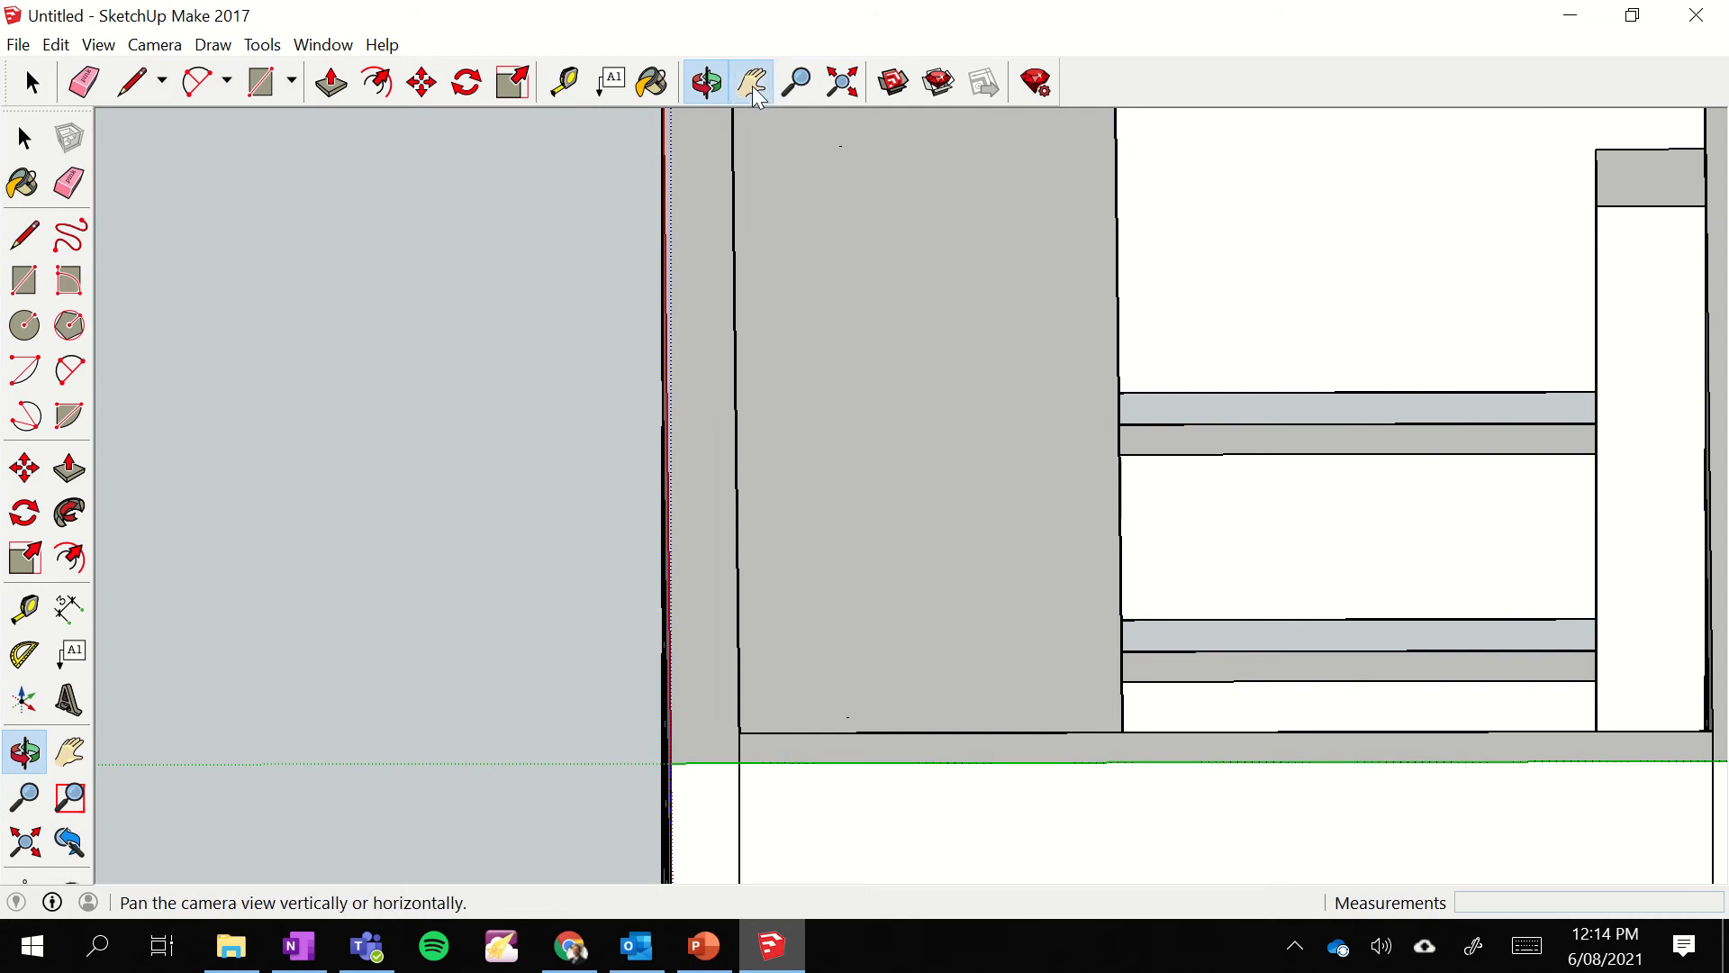
pyautogui.click(760, 97)
pyautogui.moveTo(1095, 432); pyautogui.dragTo(494, 532)
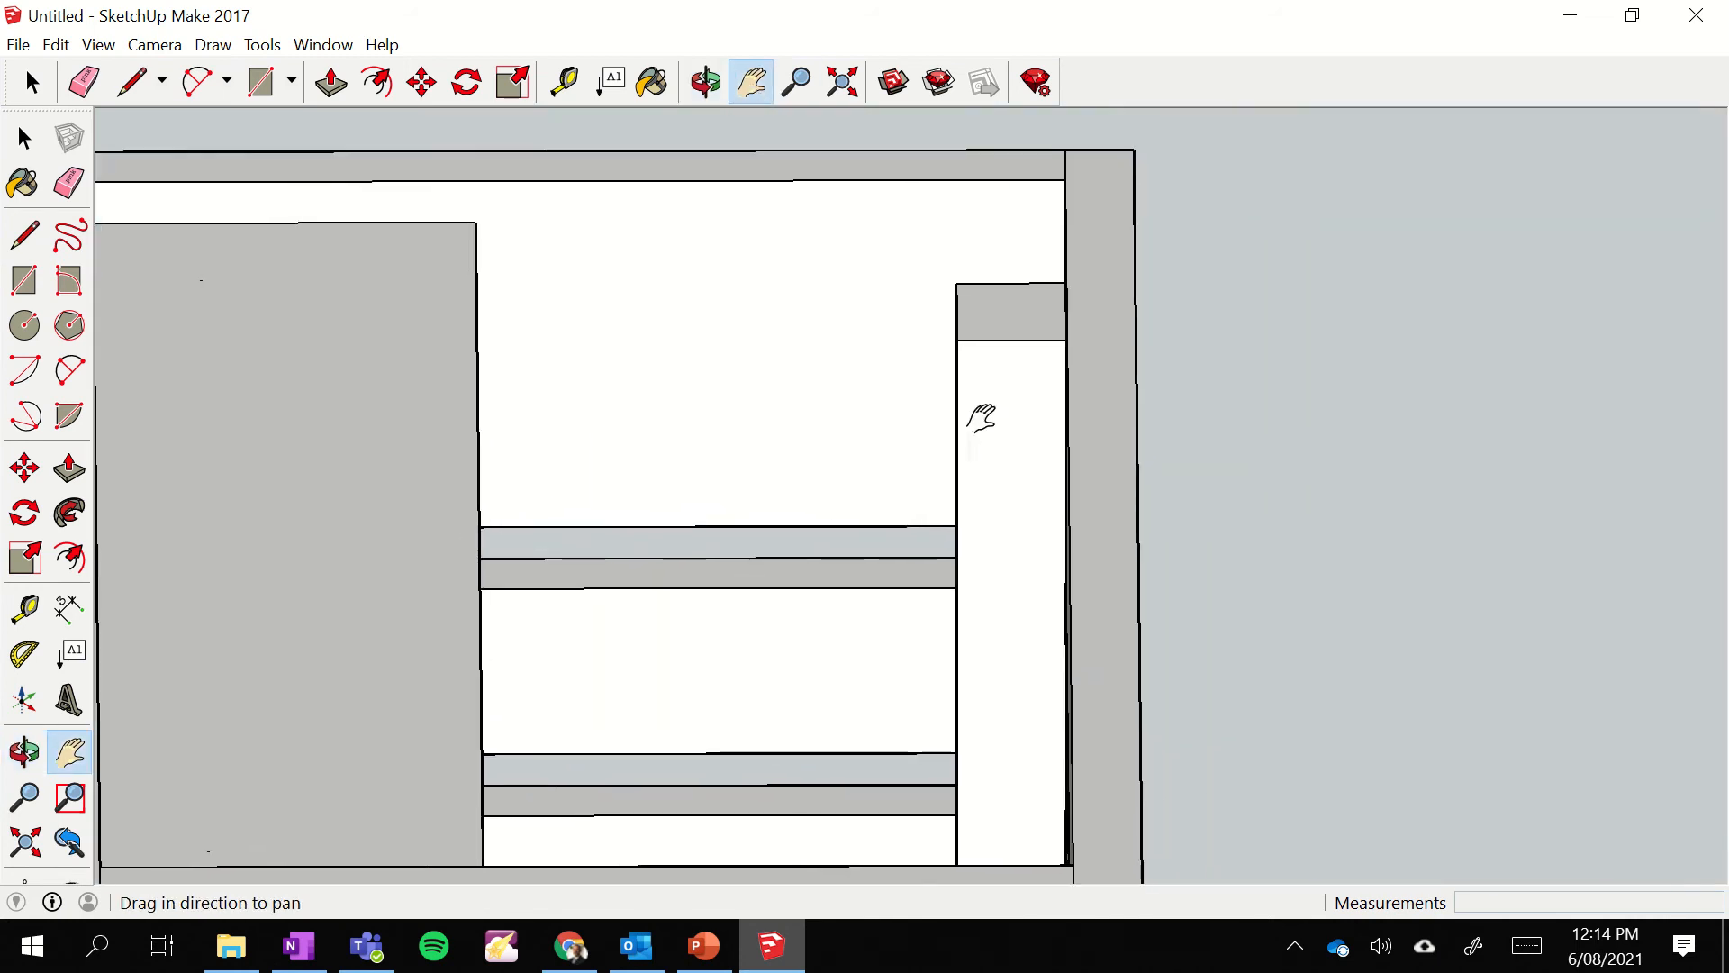
pyautogui.moveTo(982, 417); pyautogui.dragTo(811, 566)
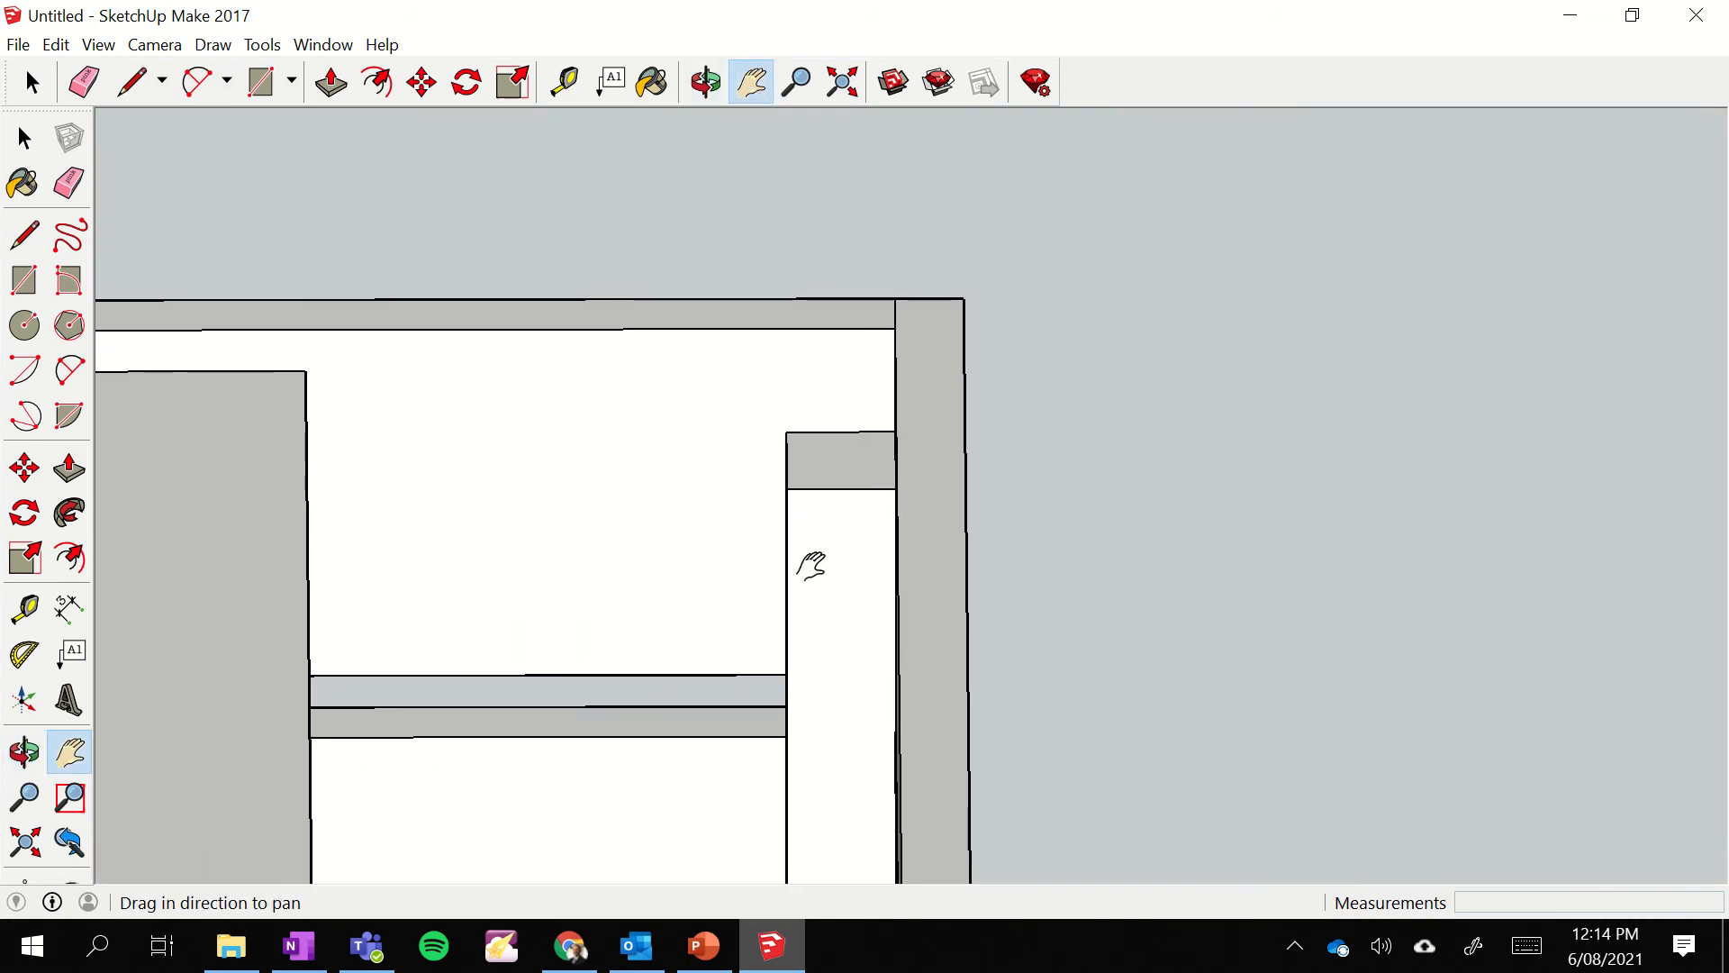
pyautogui.scroll(1, 812, 566)
pyautogui.scroll(-5, 812, 565)
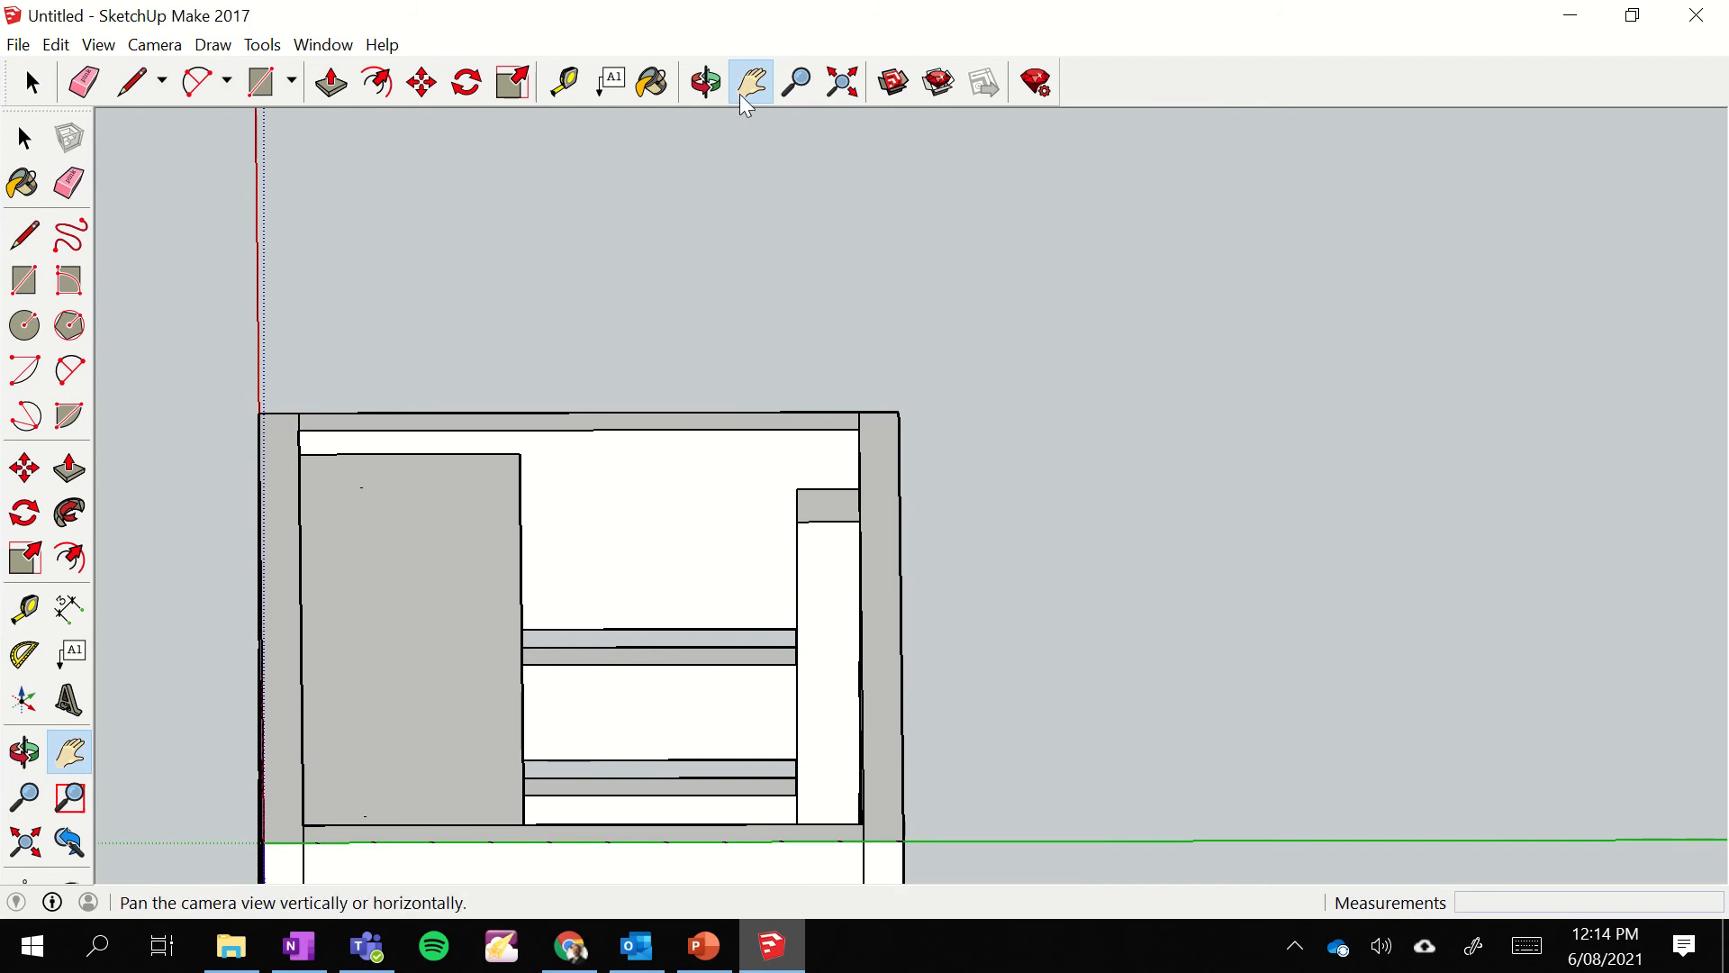
pyautogui.click(705, 82)
pyautogui.moveTo(672, 663); pyautogui.dragTo(1216, 811)
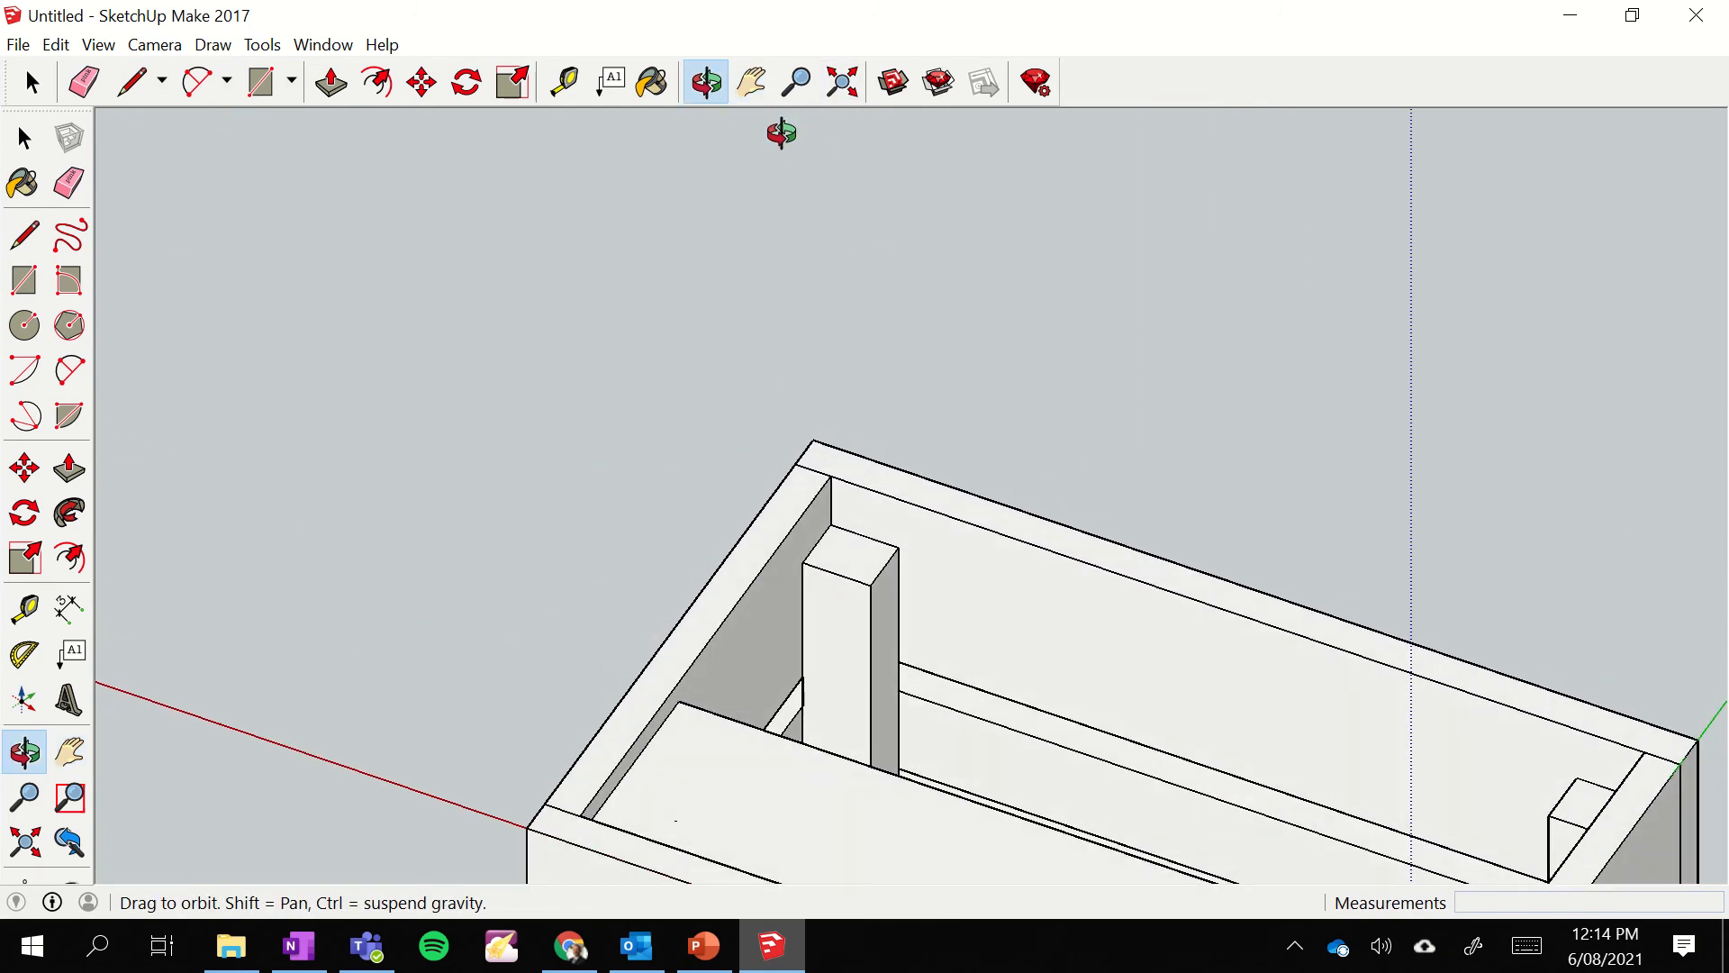
pyautogui.click(751, 86)
pyautogui.moveTo(1015, 675); pyautogui.dragTo(829, 441)
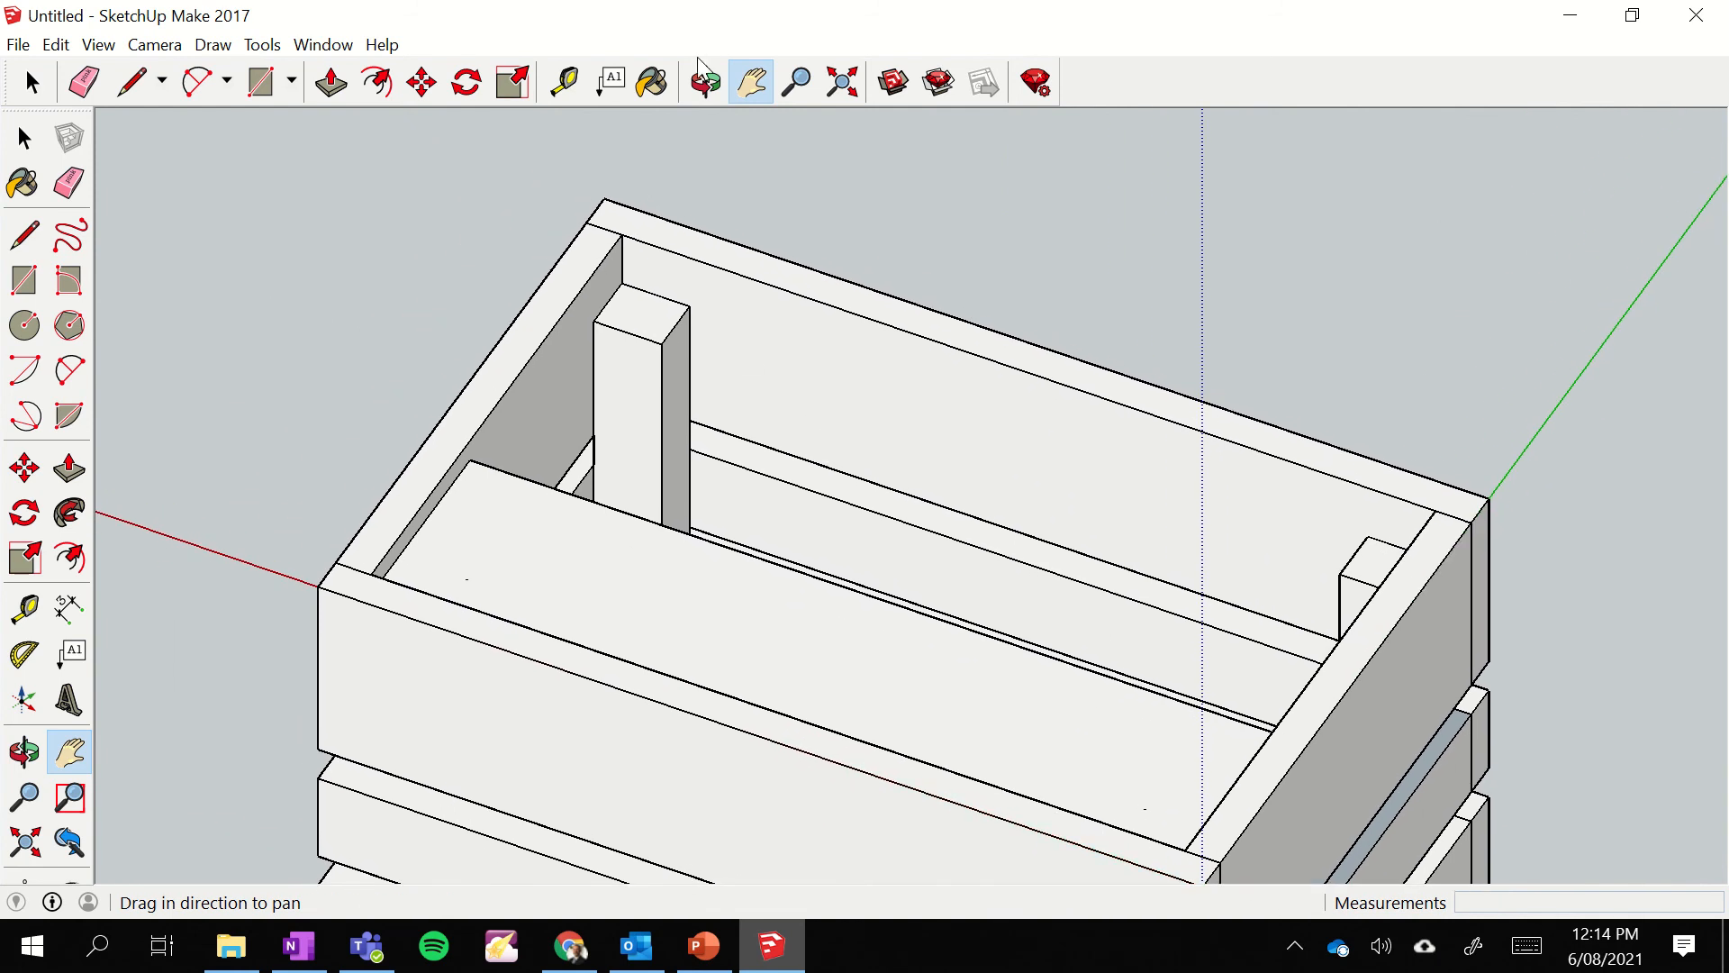
pyautogui.click(706, 81)
pyautogui.moveTo(829, 511); pyautogui.dragTo(946, 558)
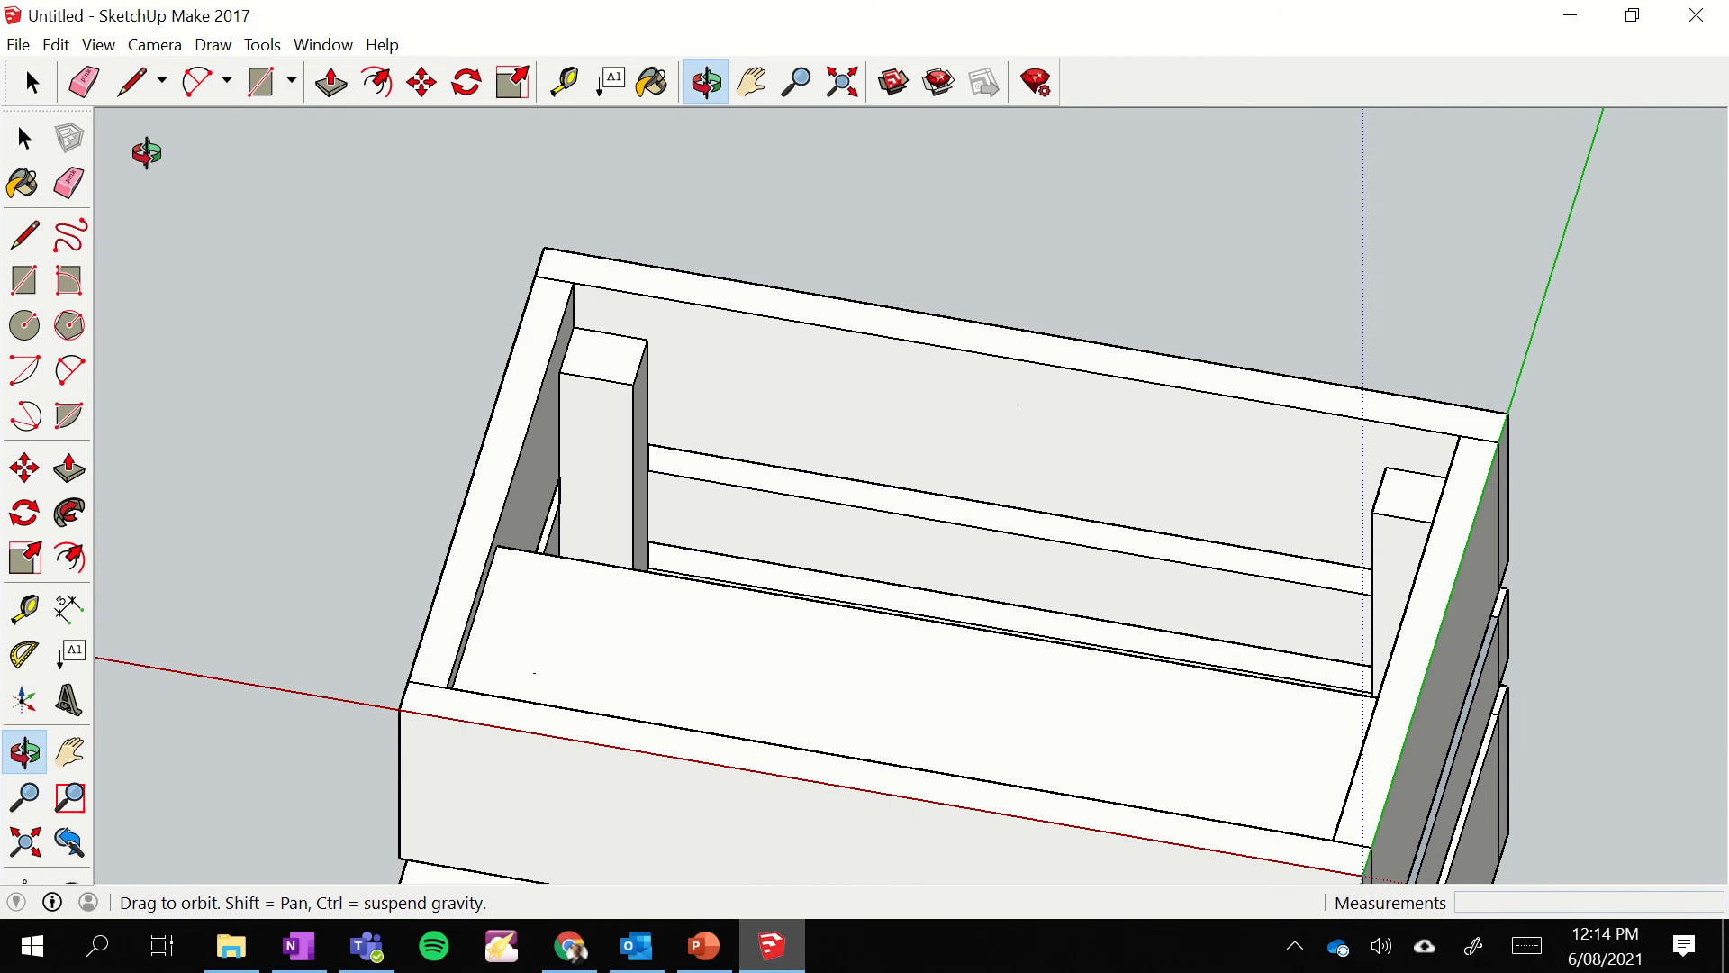
pyautogui.click(259, 84)
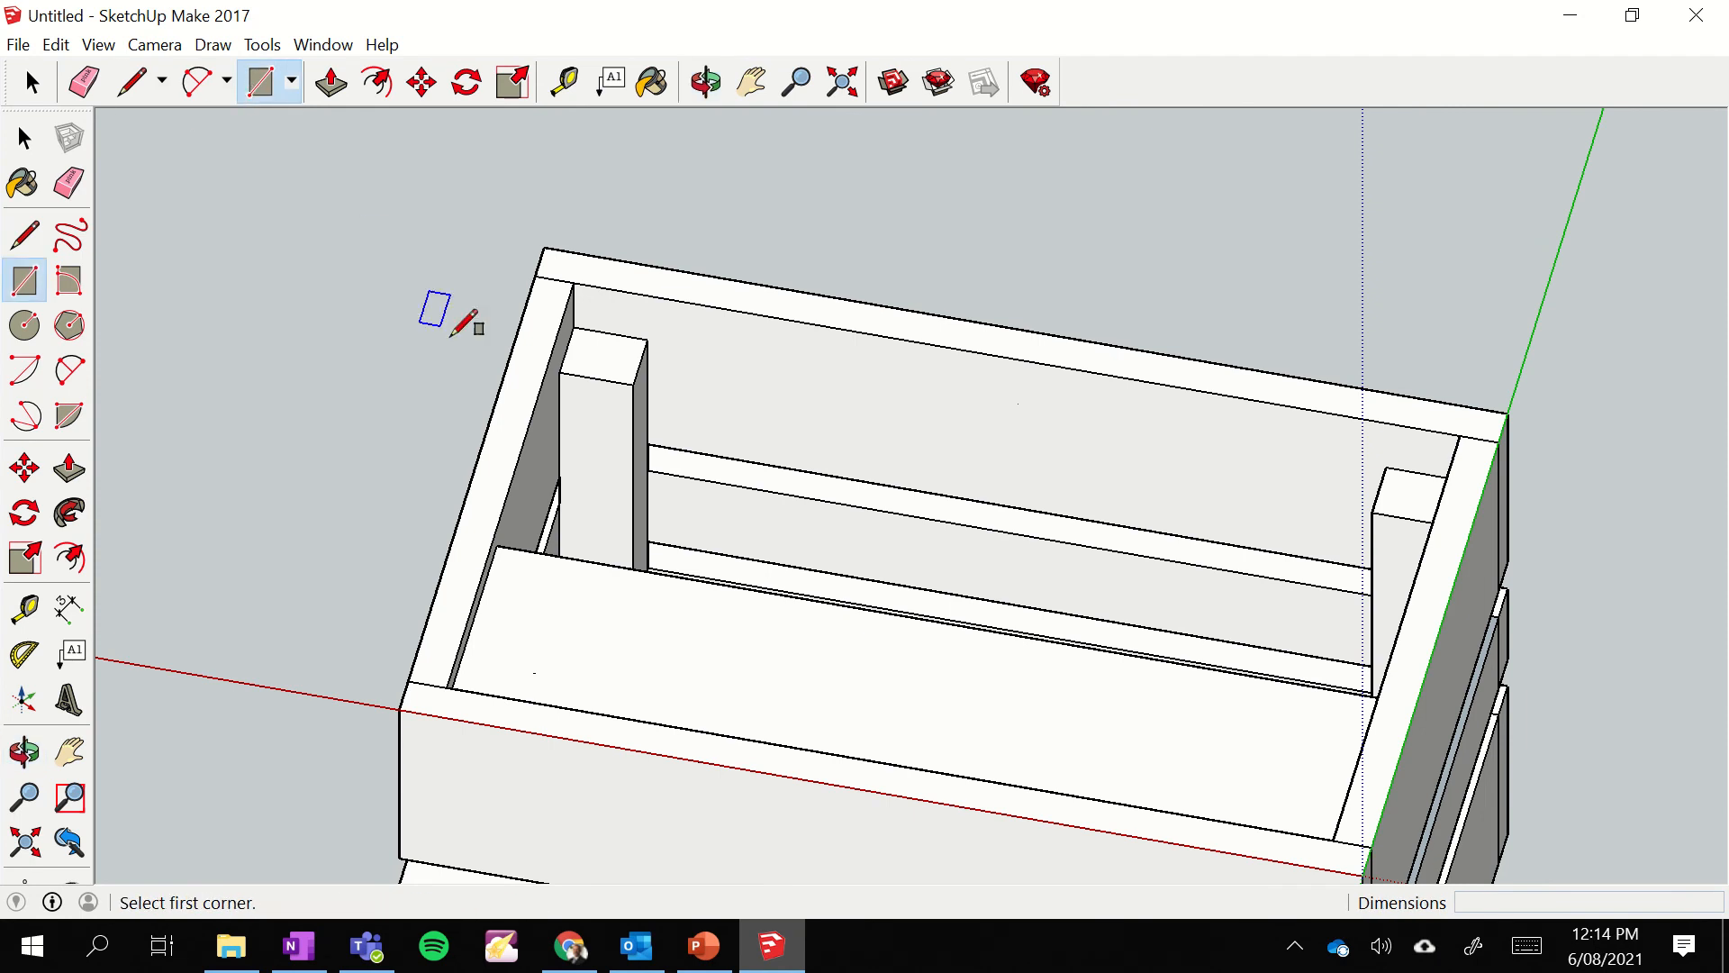
pyautogui.click(574, 327)
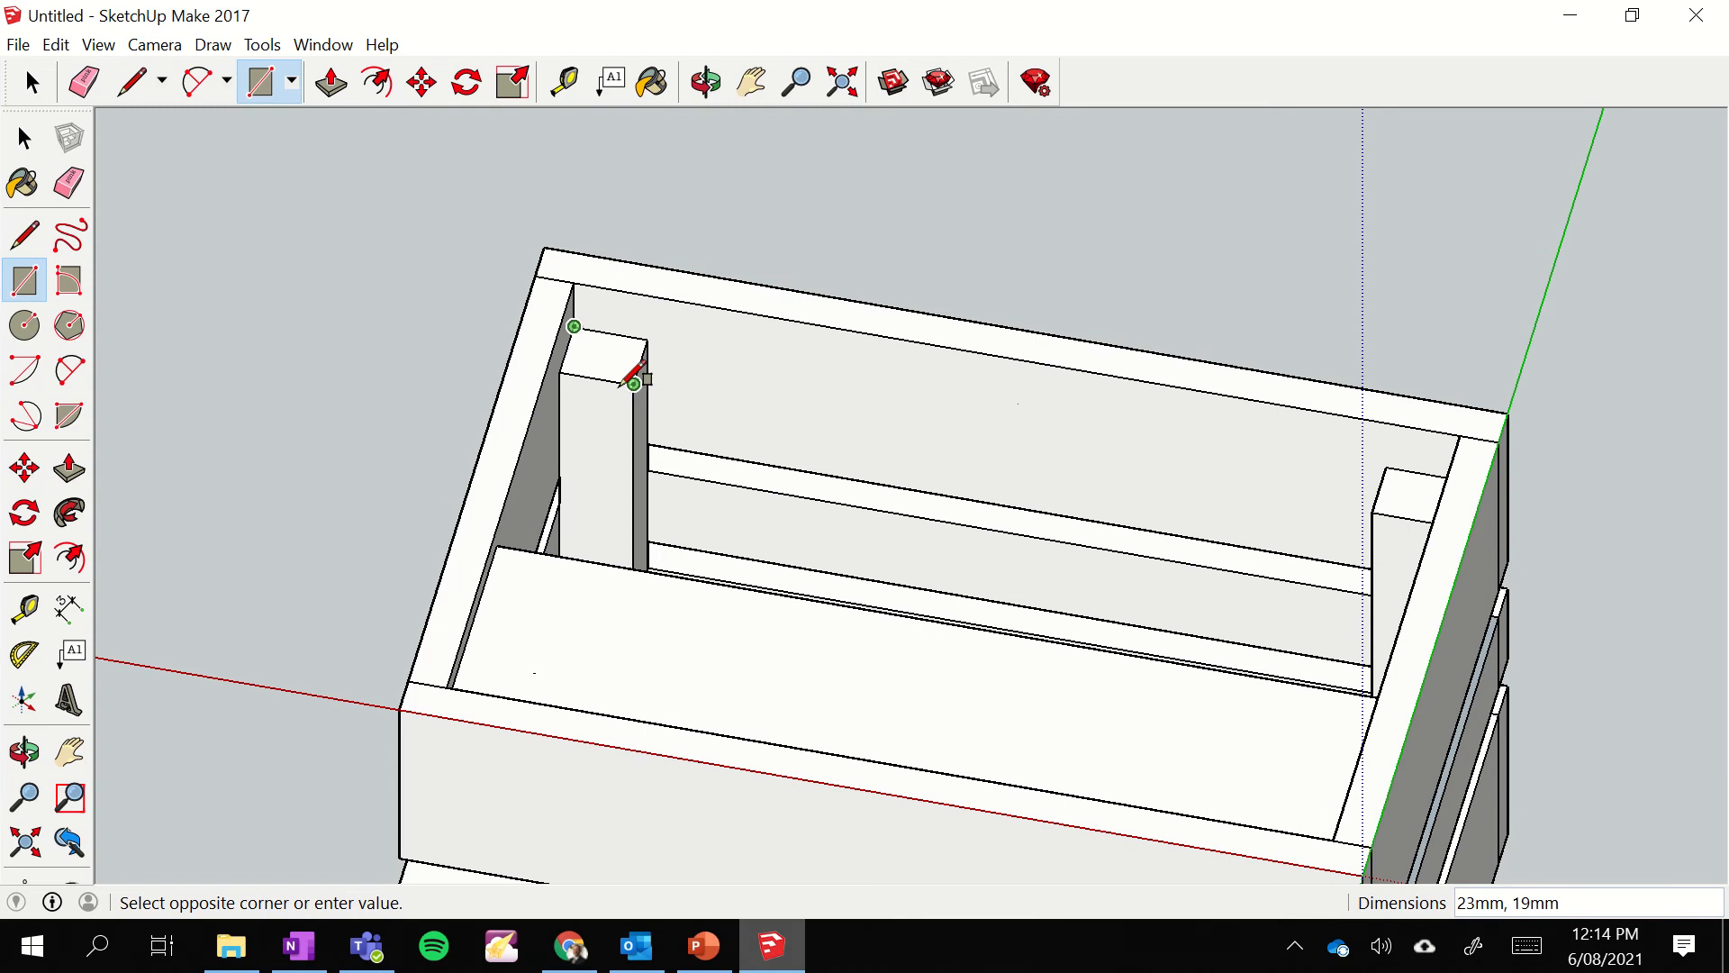
pyautogui.write('276,67')
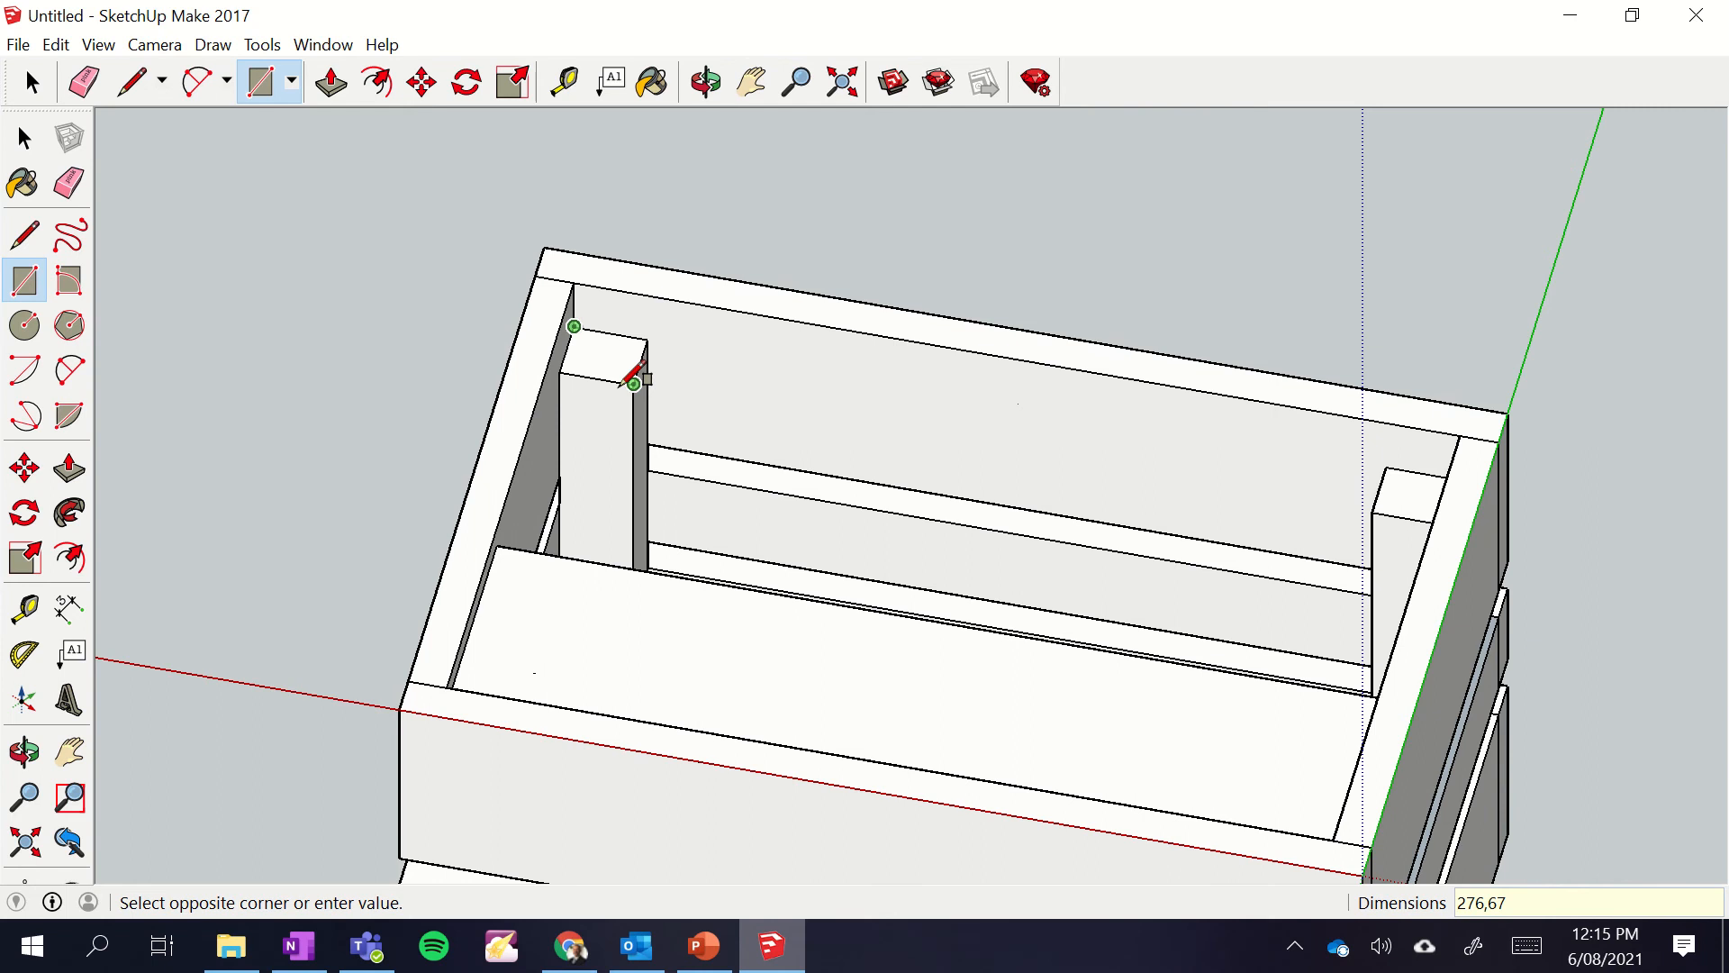
pyautogui.press('Return')
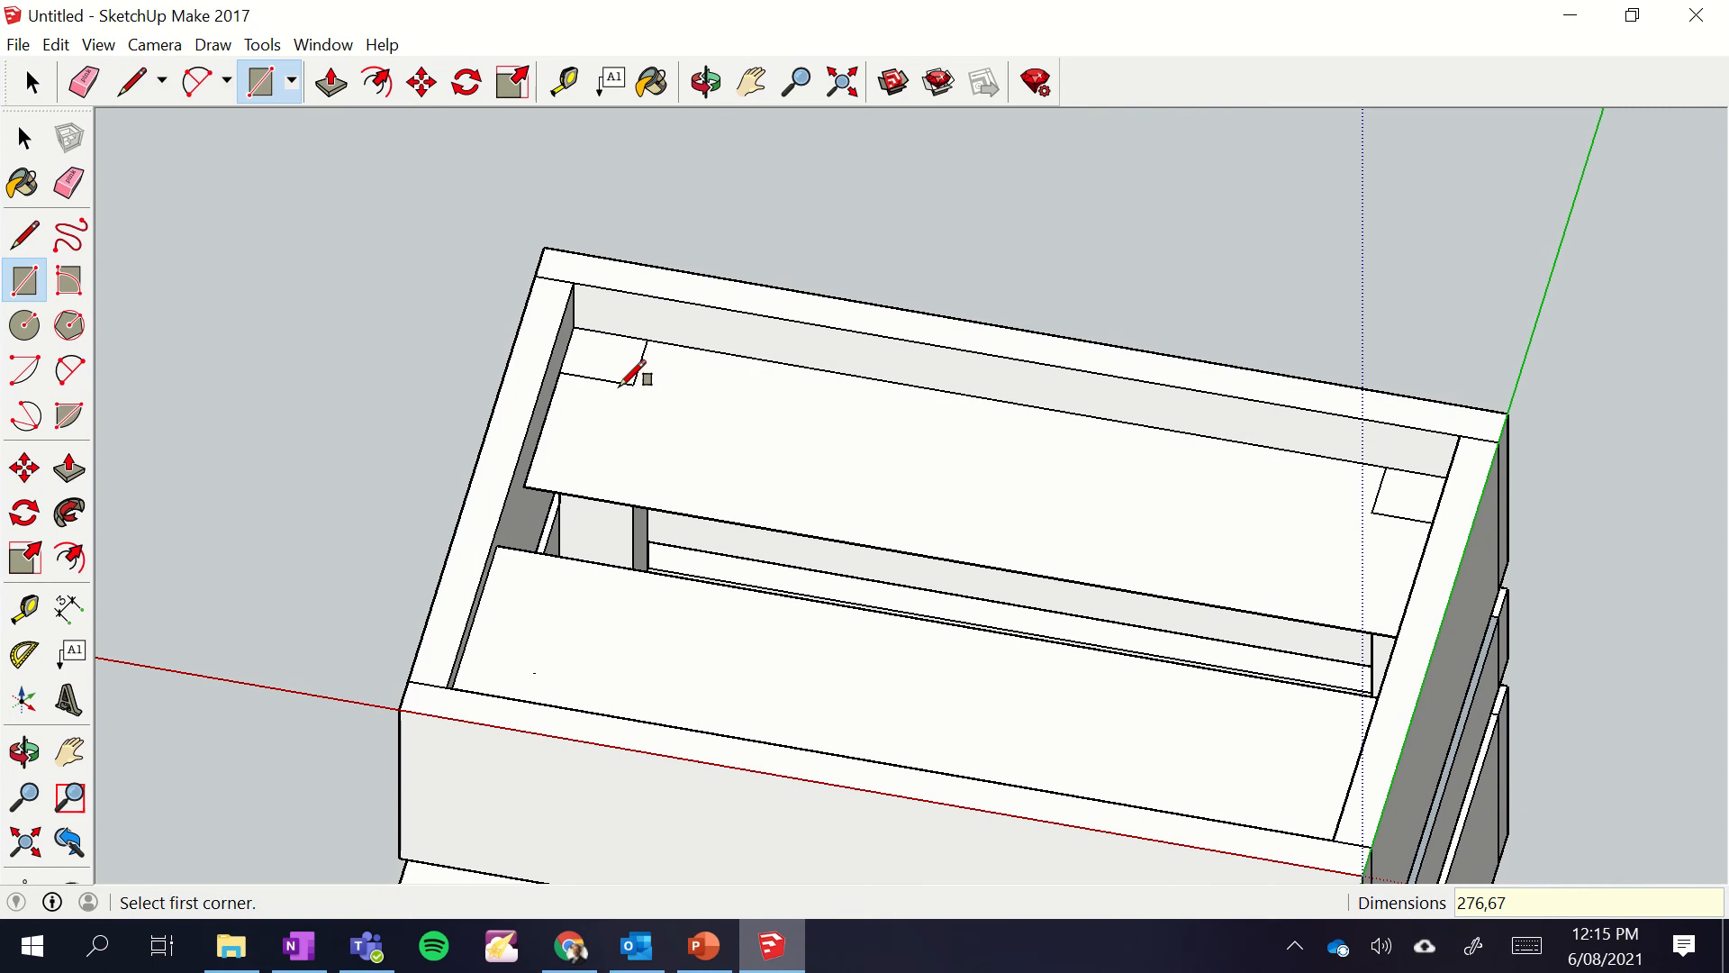
# - Push/Pull the second base board's face between its corner posts to a thickness of 12 mm
pyautogui.click(331, 82)
pyautogui.click(793, 480)
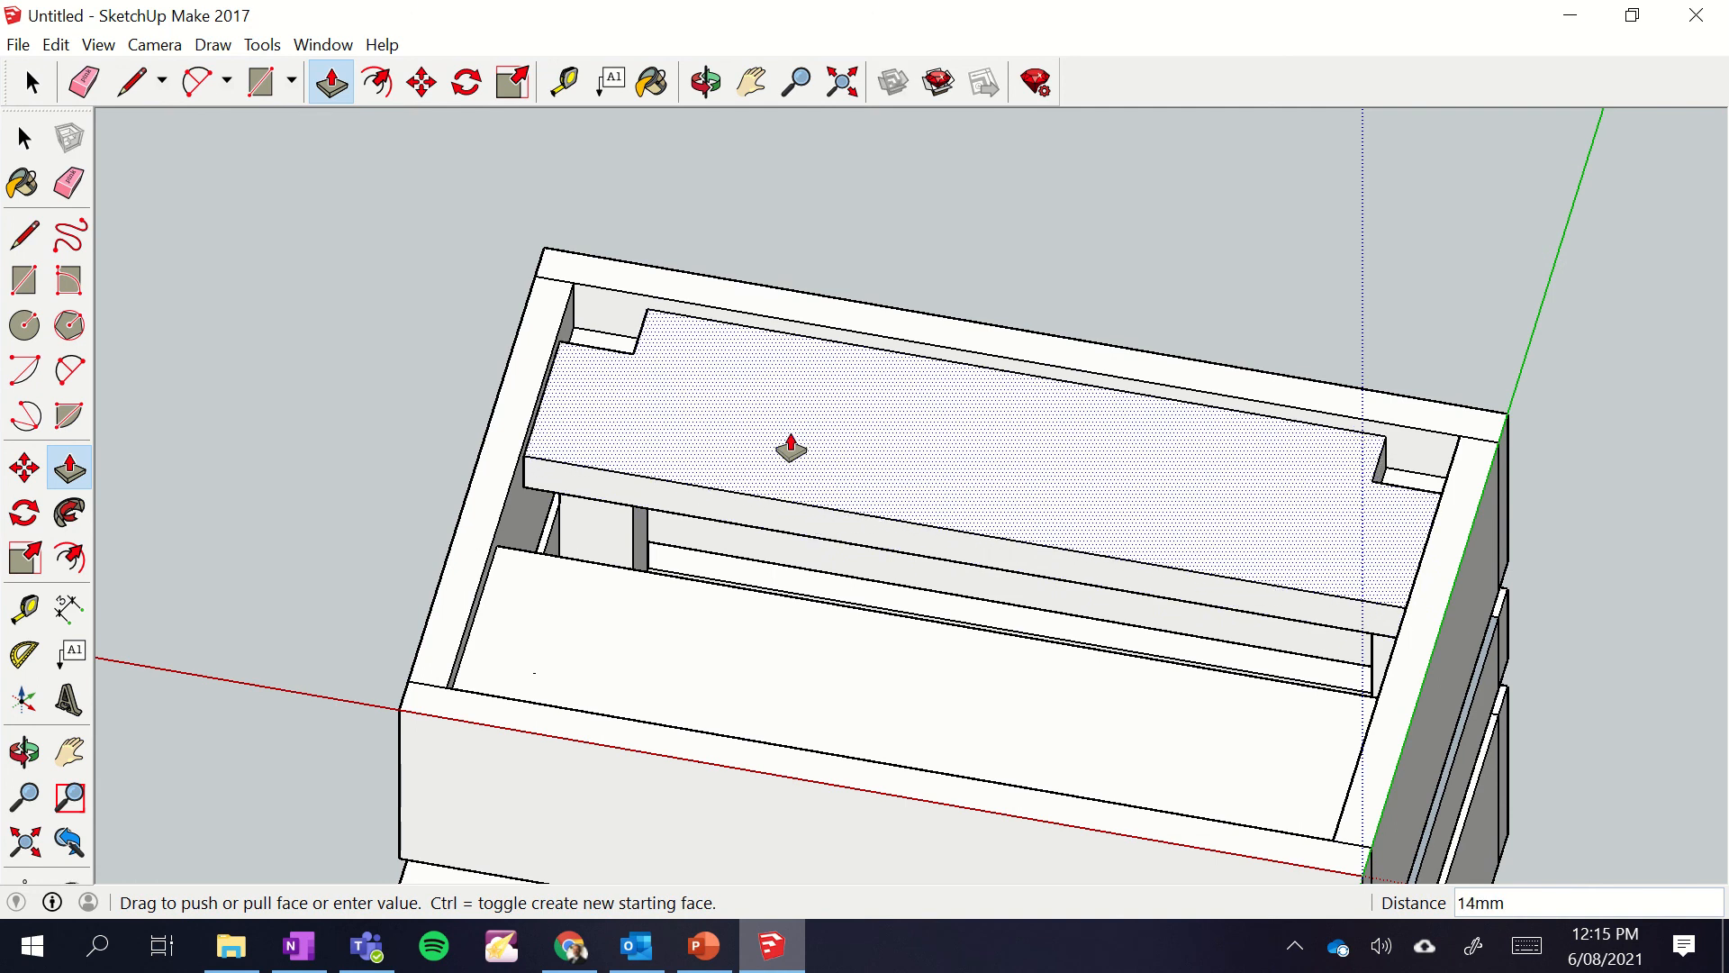
pyautogui.write('12')
pyautogui.press('Return')
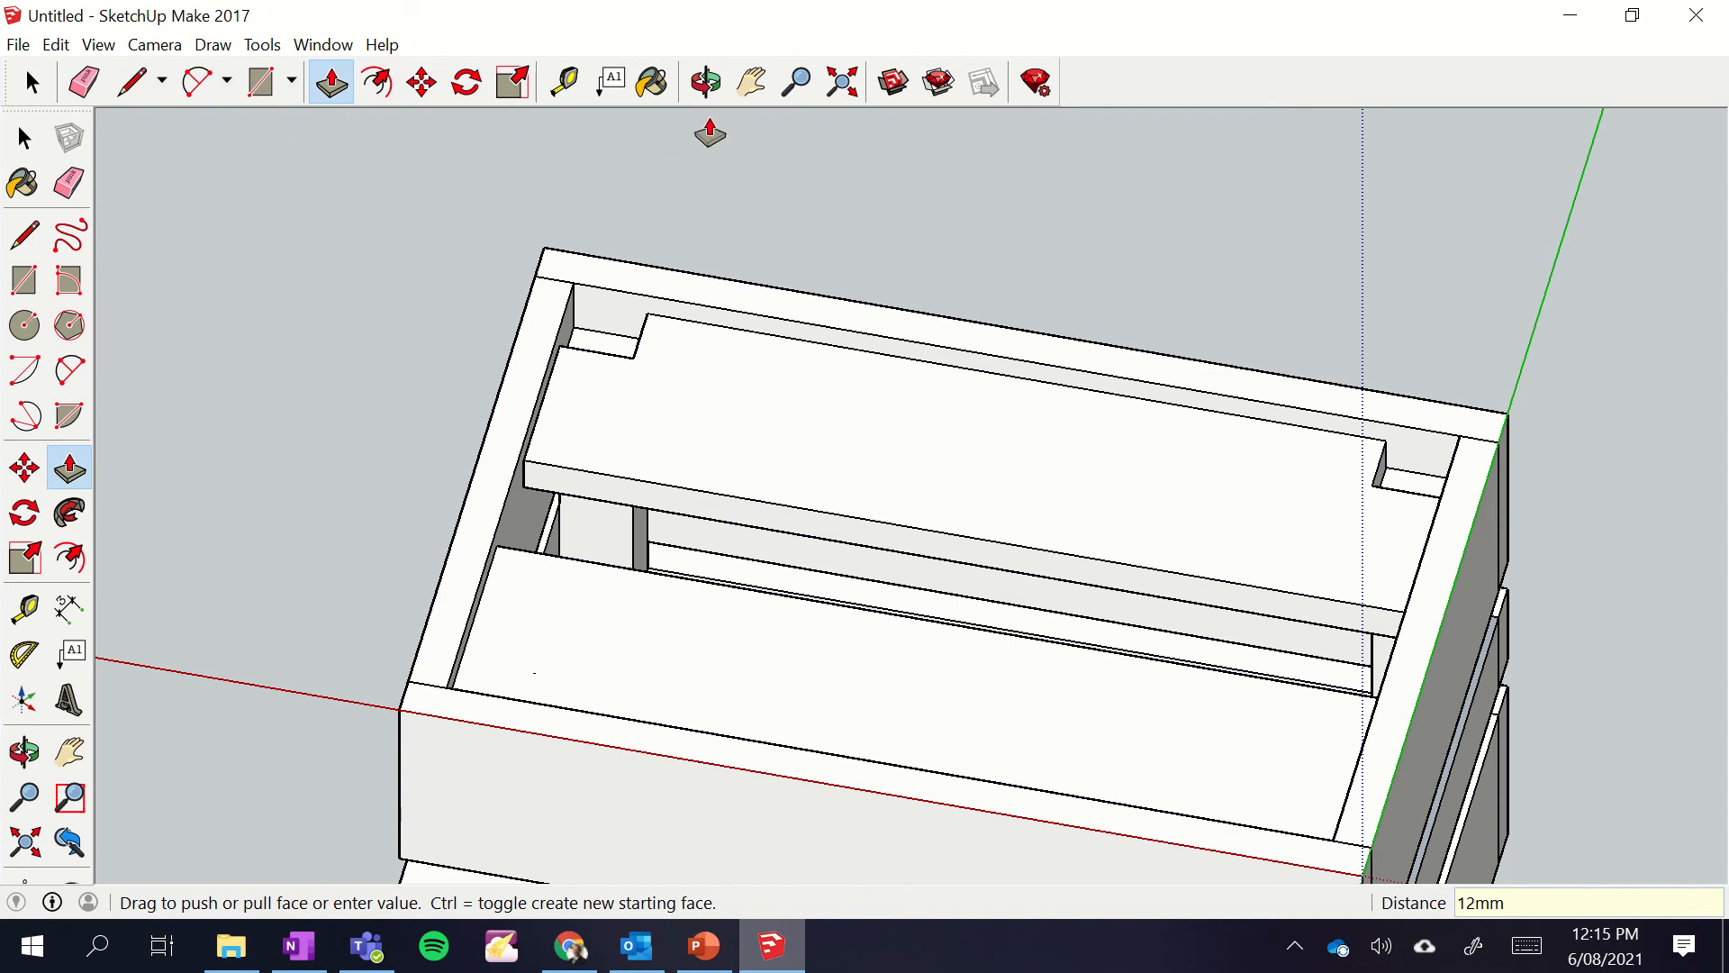
# - Close the second base board's notch at the end away from the green axis with a 23 by 19 mm rectangle and delete its leftover edges
pyautogui.click(706, 82)
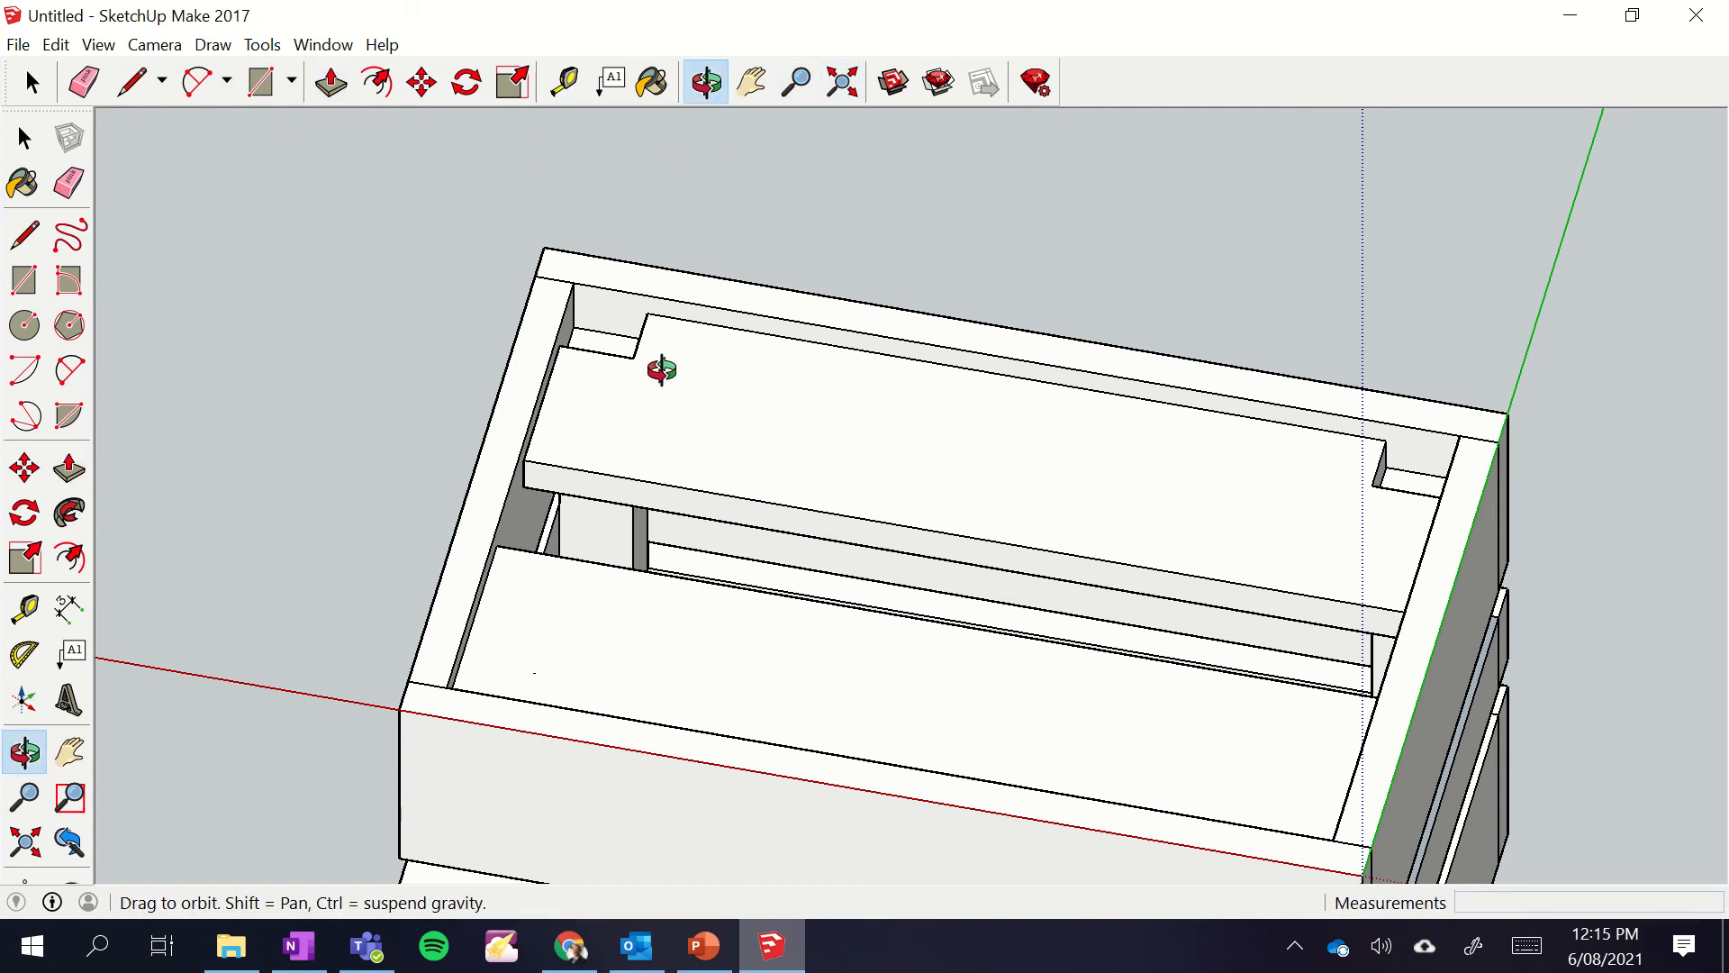
pyautogui.moveTo(661, 370); pyautogui.dragTo(541, 615)
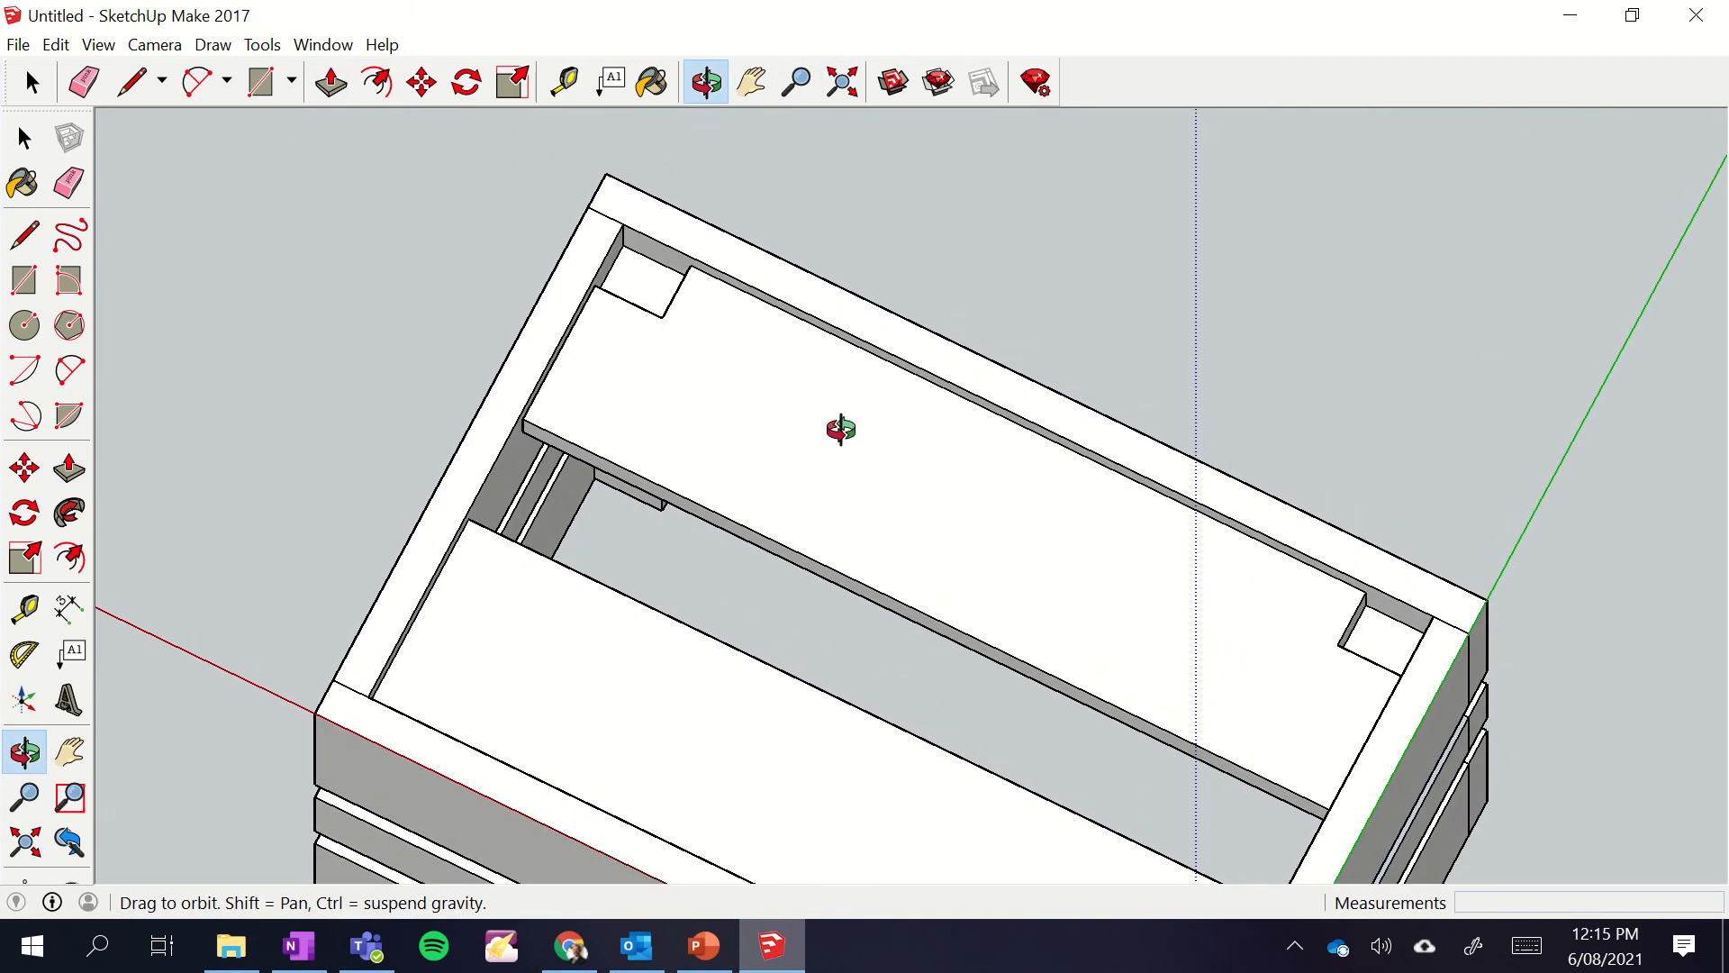
pyautogui.click(261, 82)
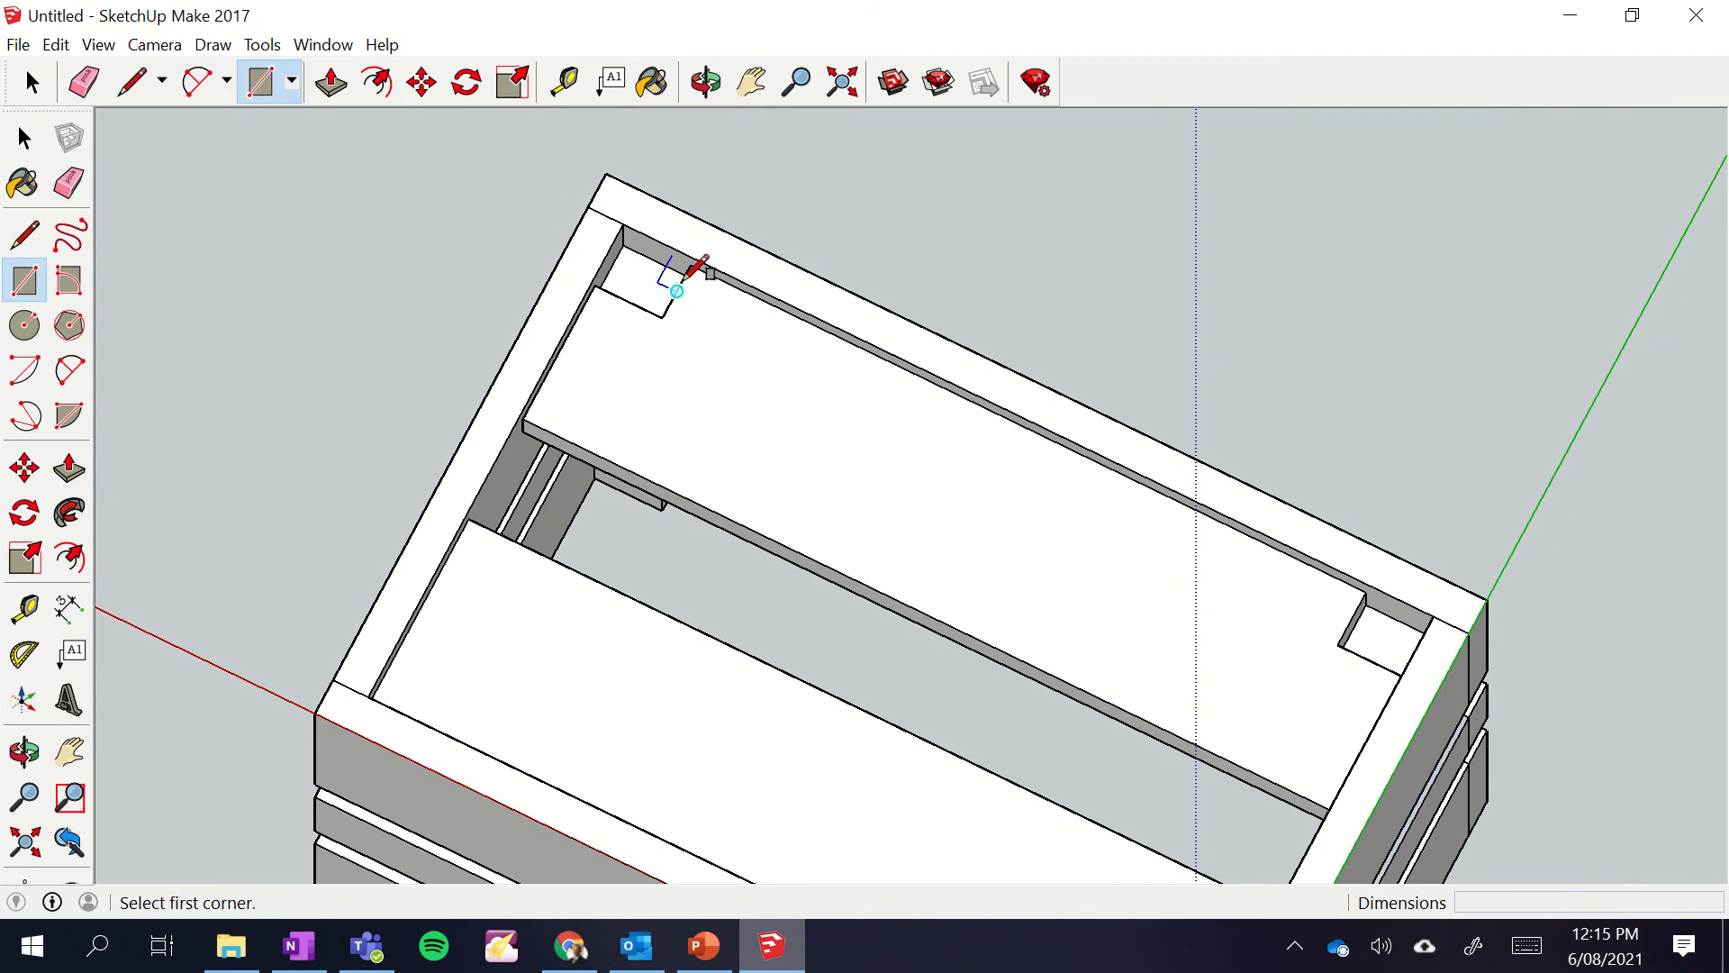
pyautogui.click(690, 264)
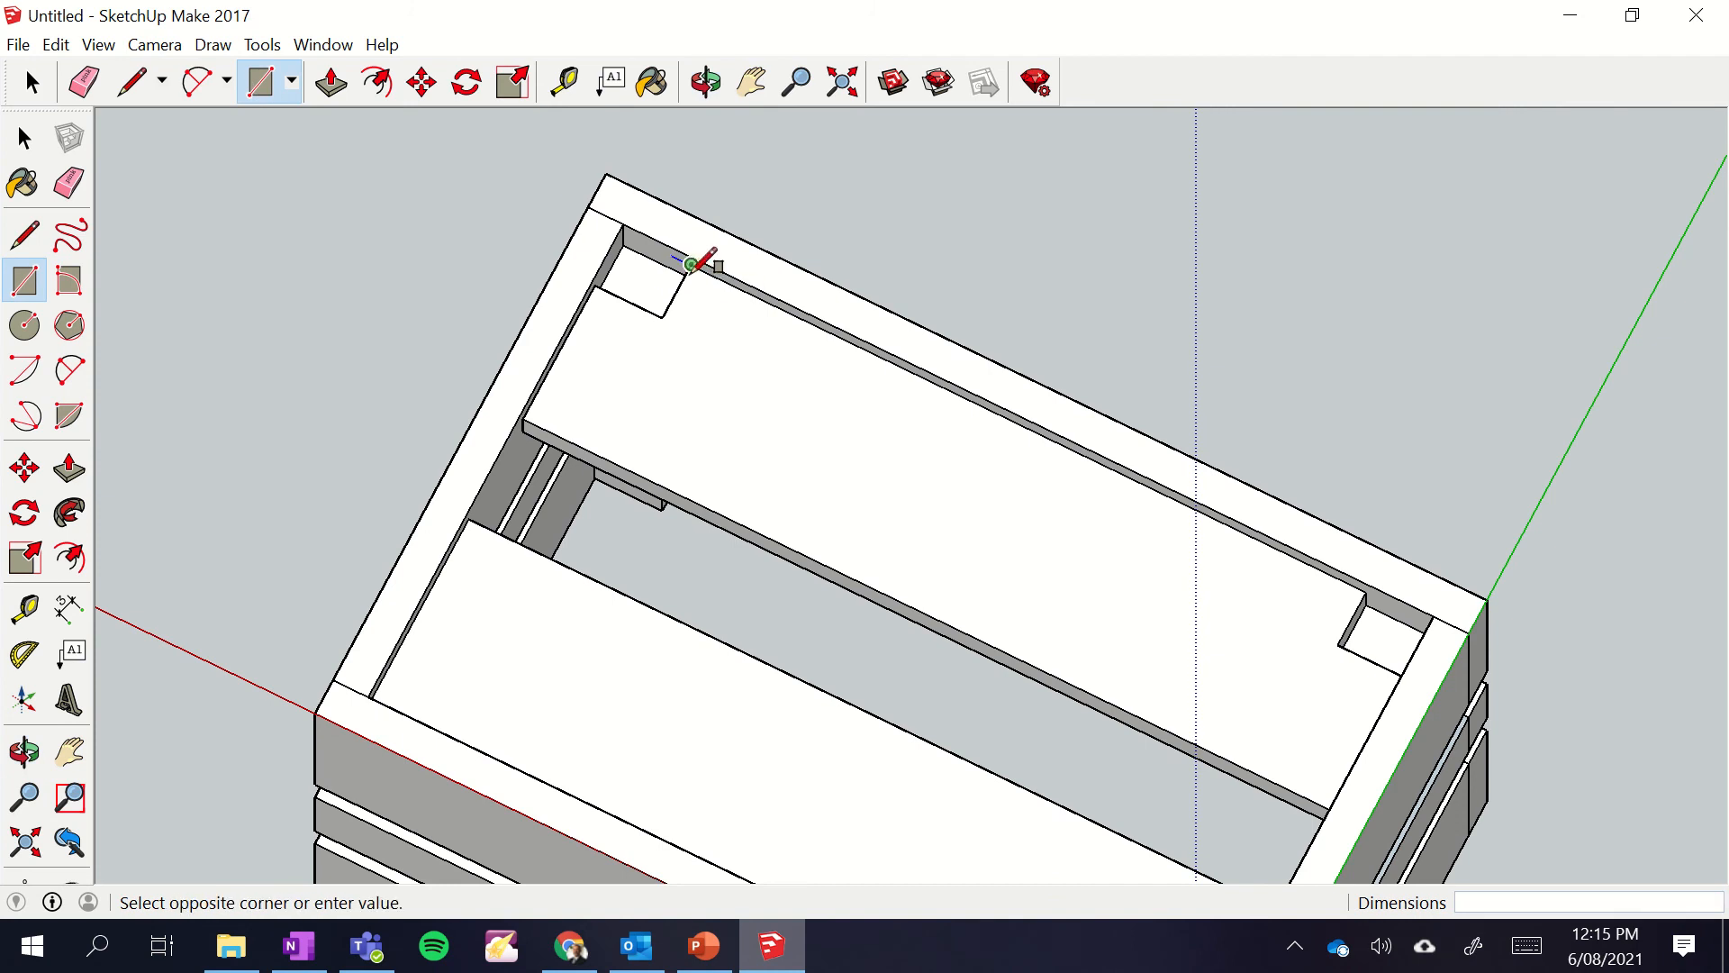
pyautogui.click(597, 287)
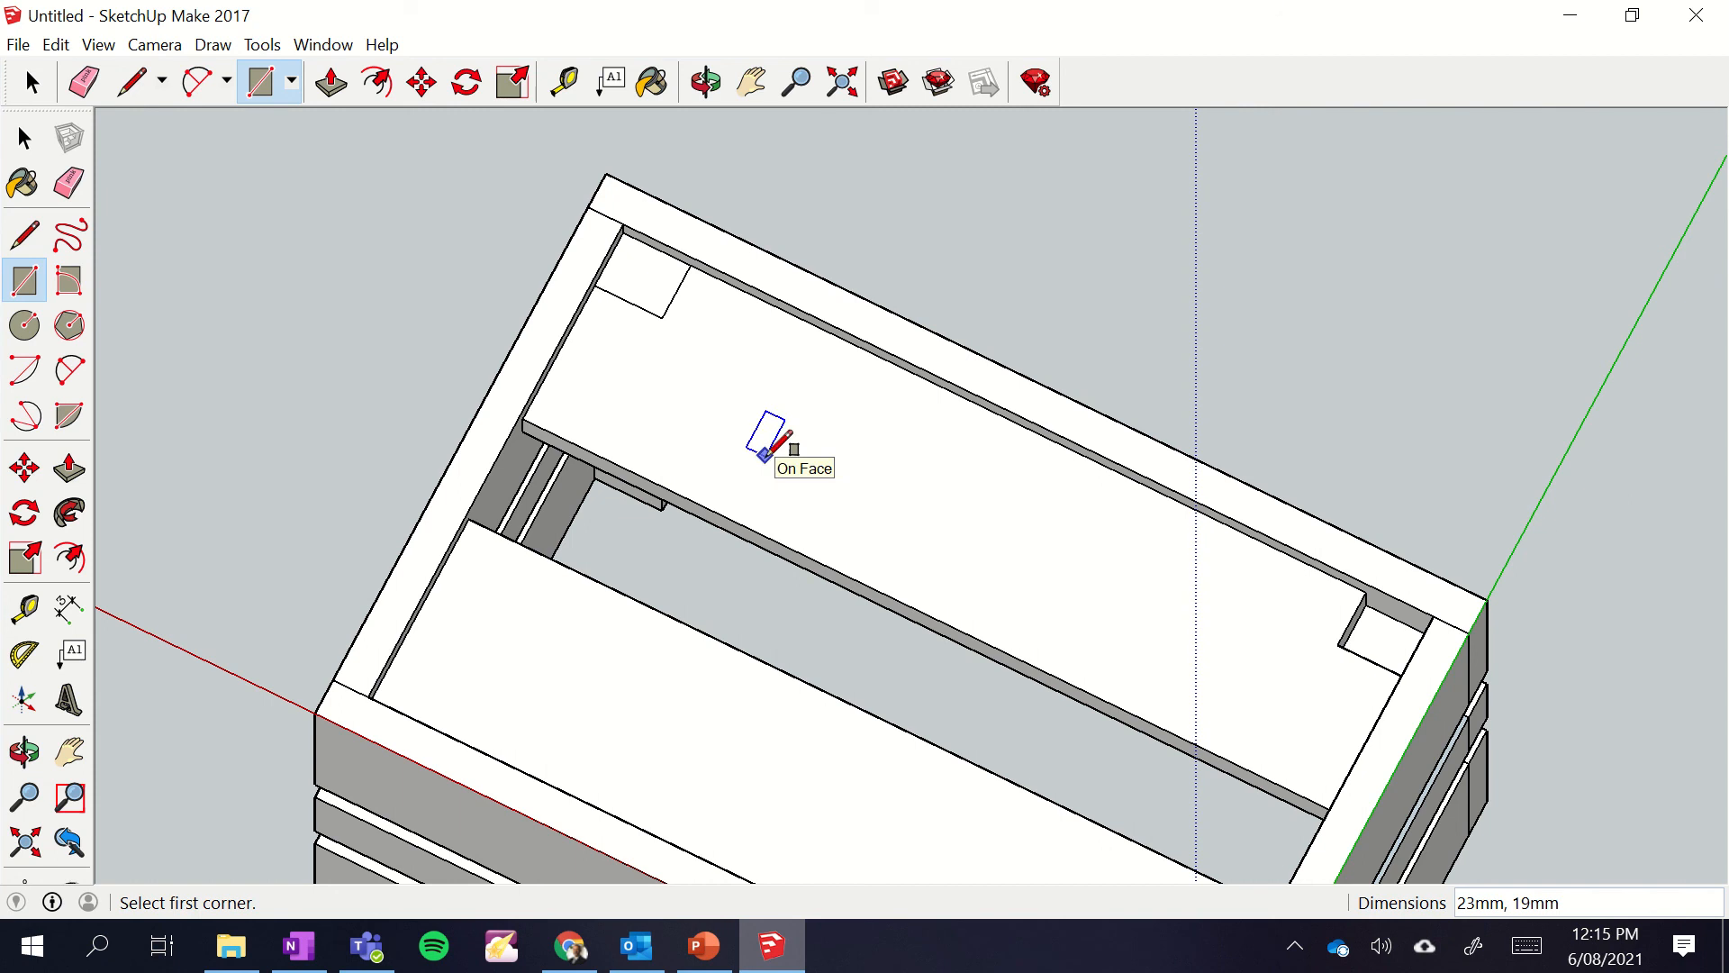
pyautogui.click(21, 133)
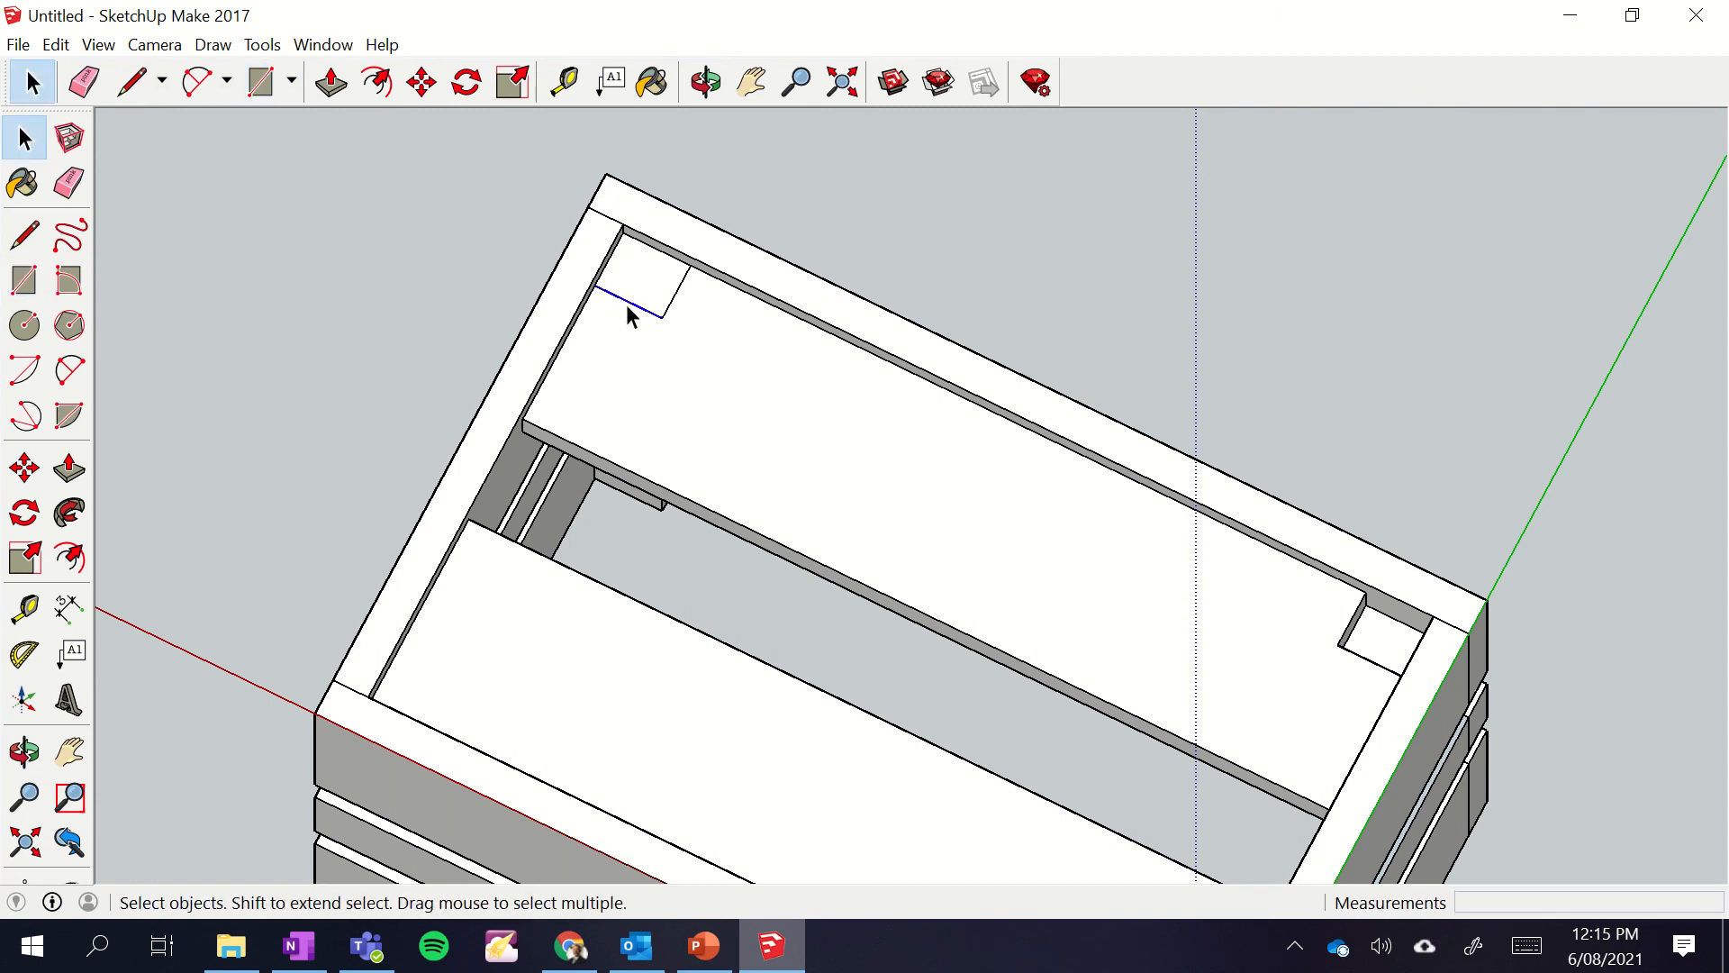
pyautogui.press('Delete')
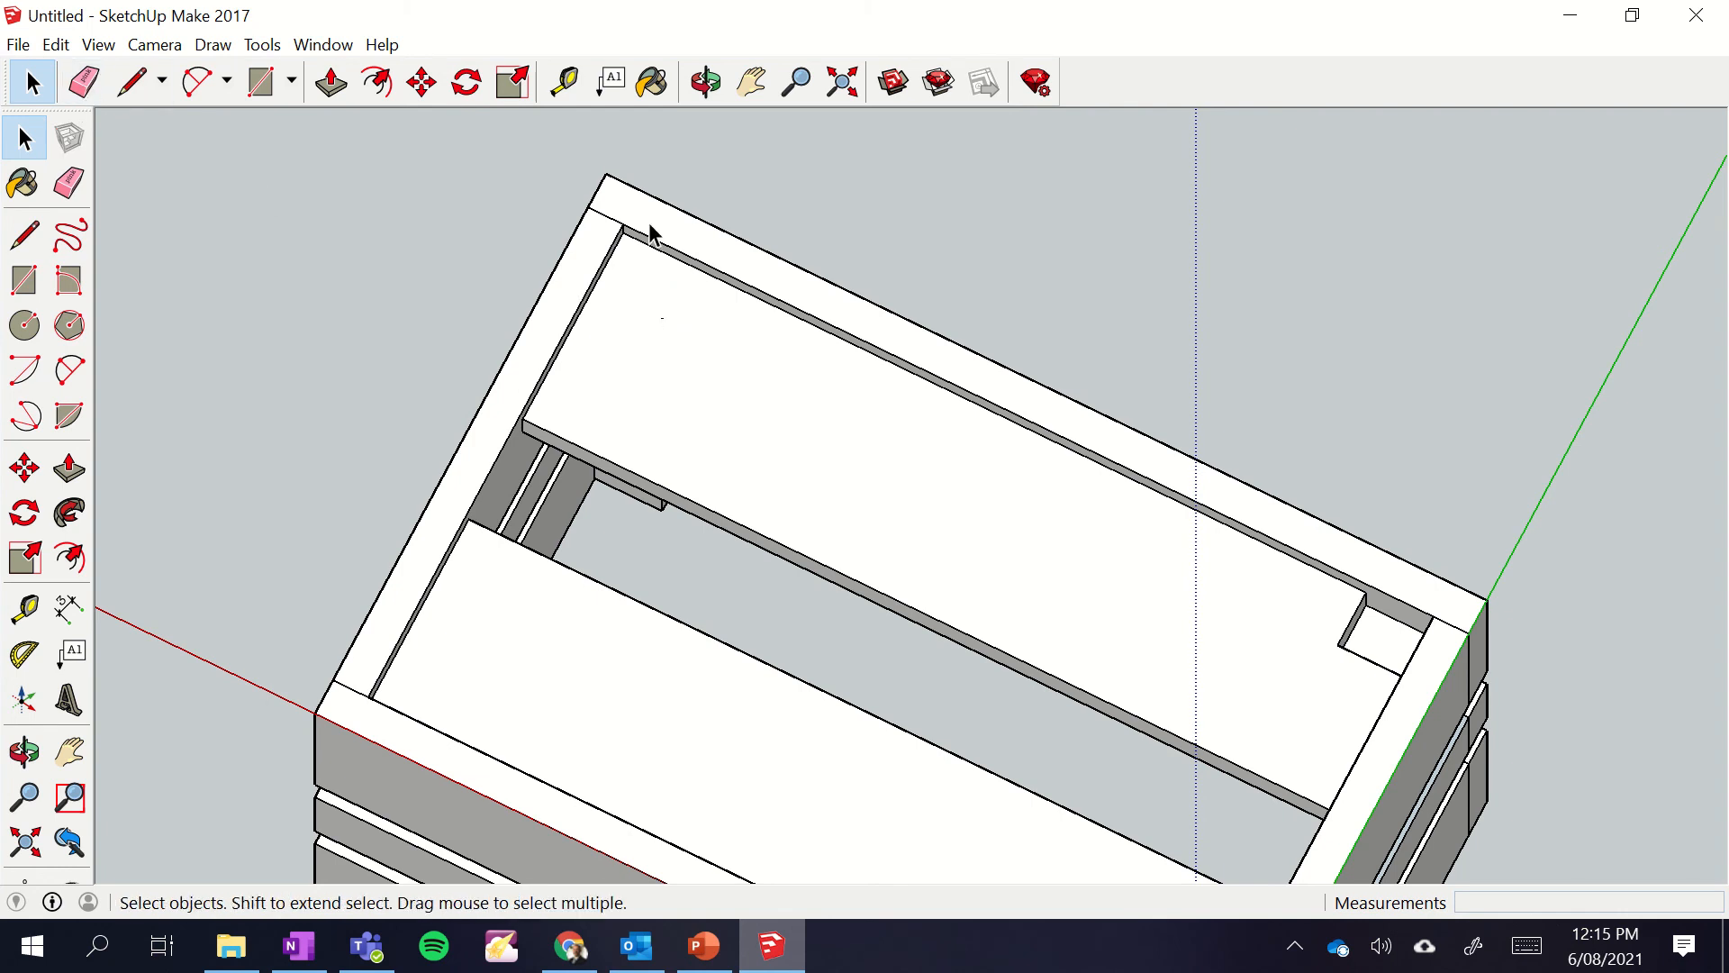
# - Draw a 23 by 19 mm rectangle across the second base board's remaining notch, at the corner beside the green axis
pyautogui.click(706, 82)
pyautogui.moveTo(953, 491); pyautogui.dragTo(1586, 629)
pyautogui.click(751, 82)
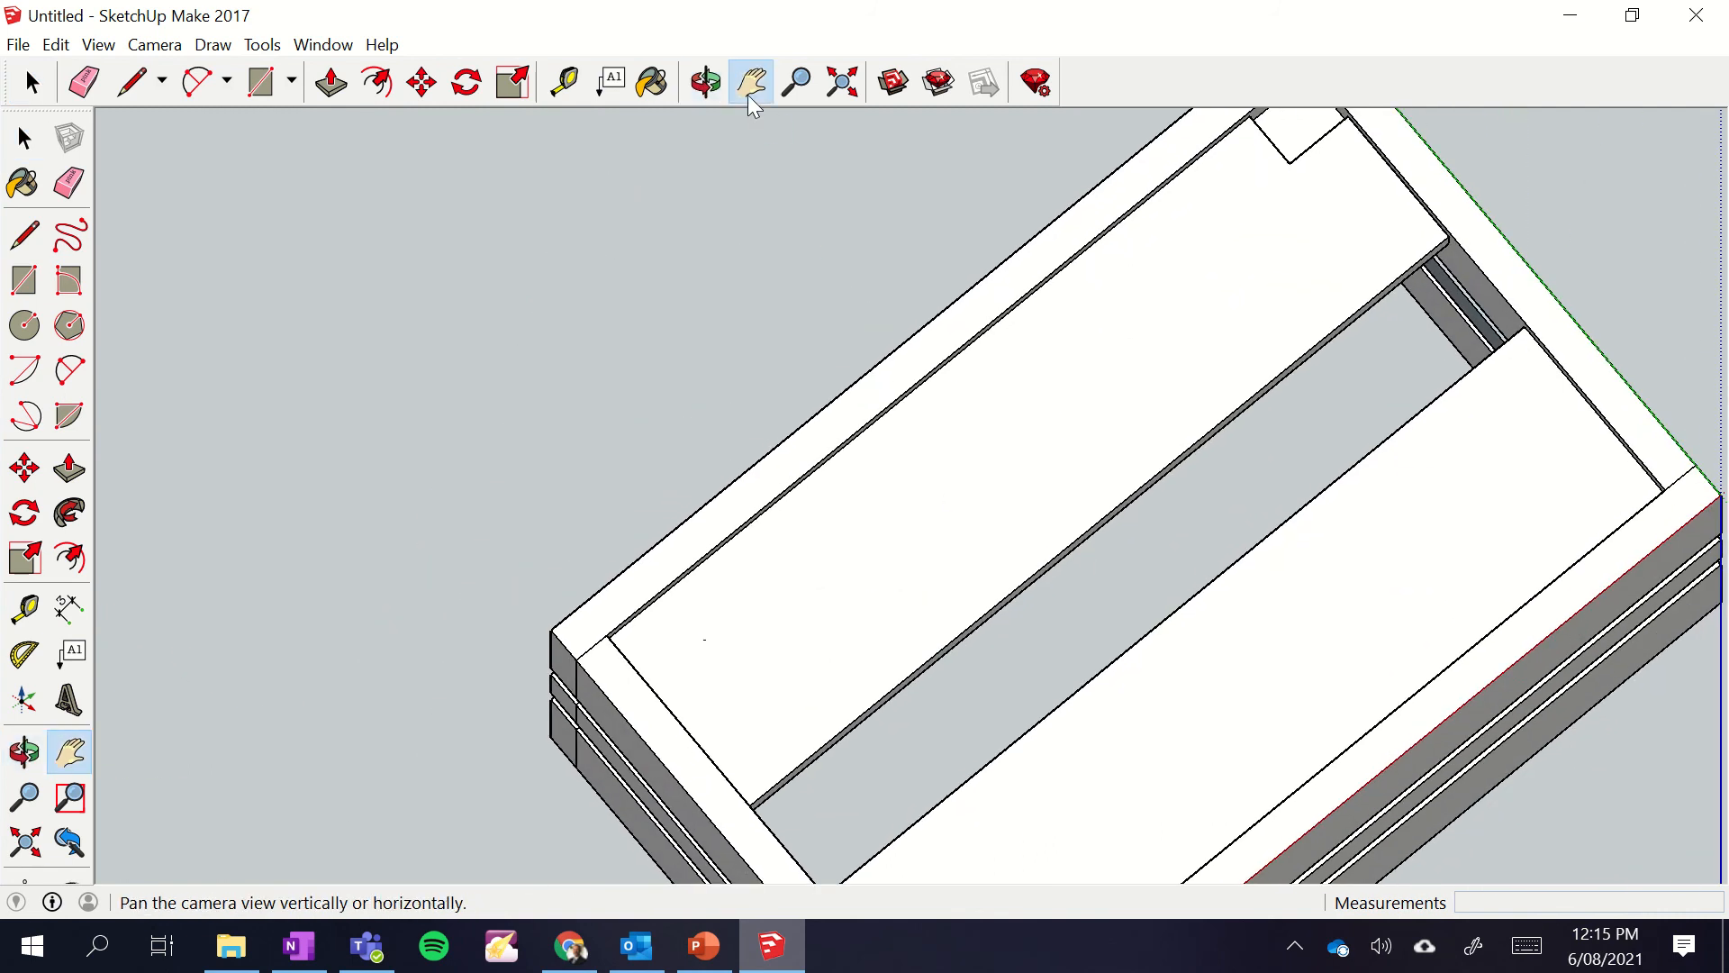
pyautogui.moveTo(1267, 374); pyautogui.dragTo(872, 728)
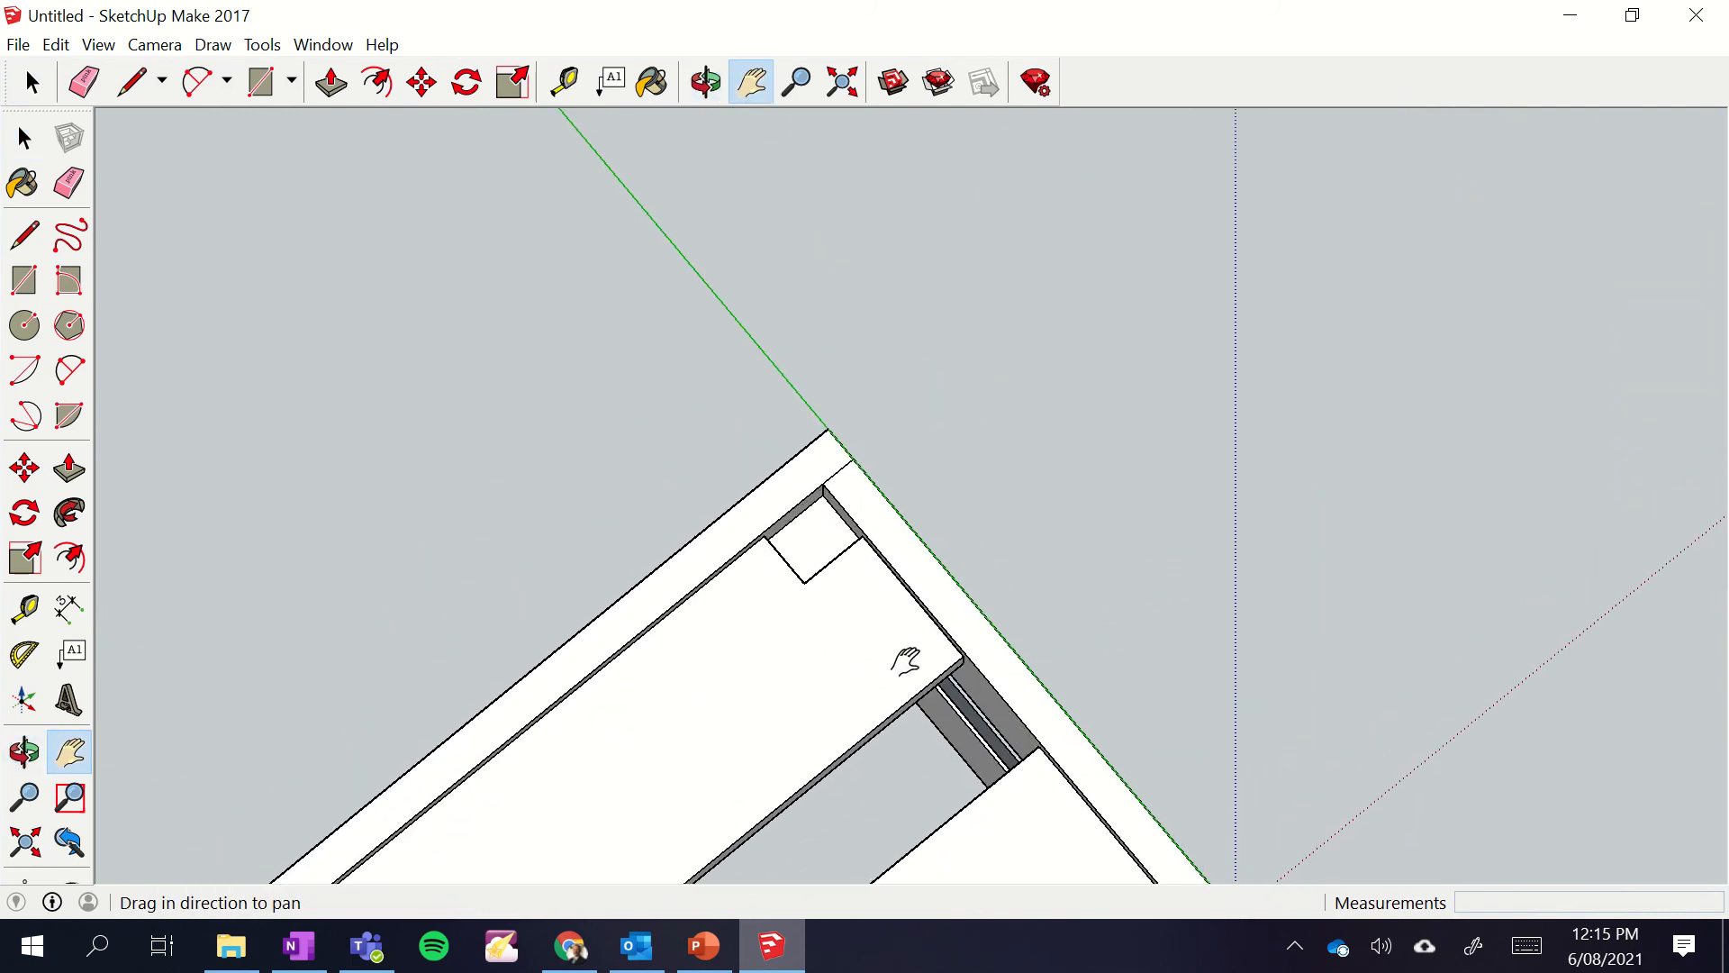
pyautogui.scroll(5, 910, 655)
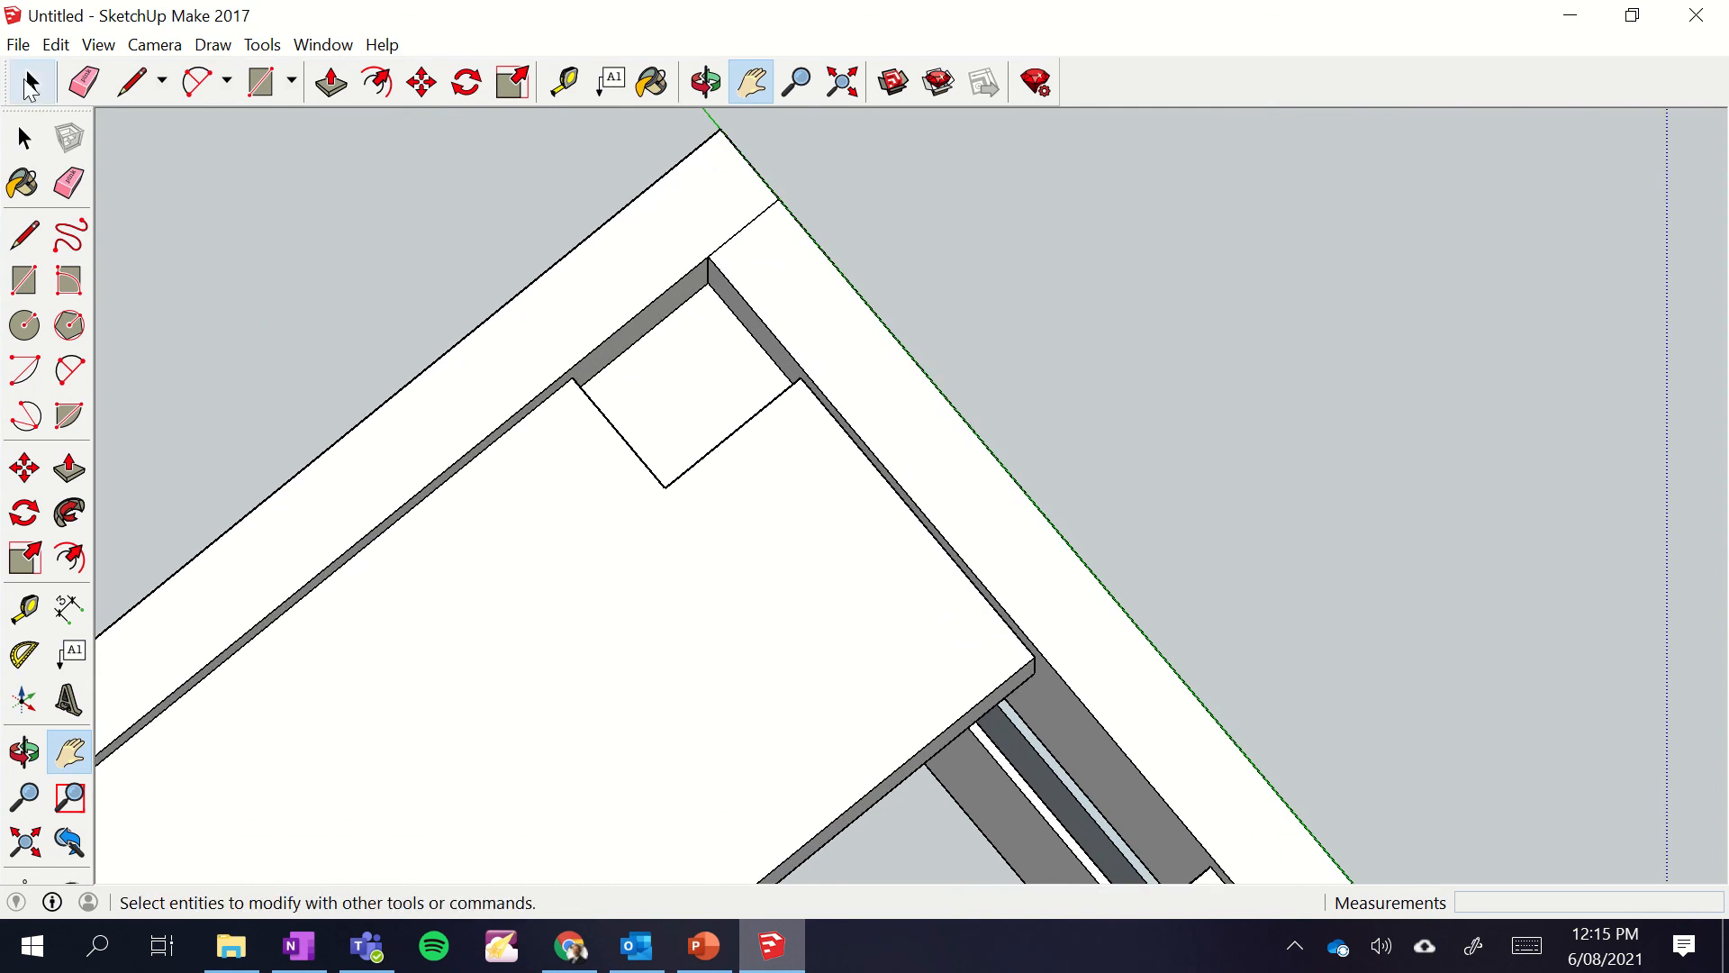
pyautogui.click(260, 82)
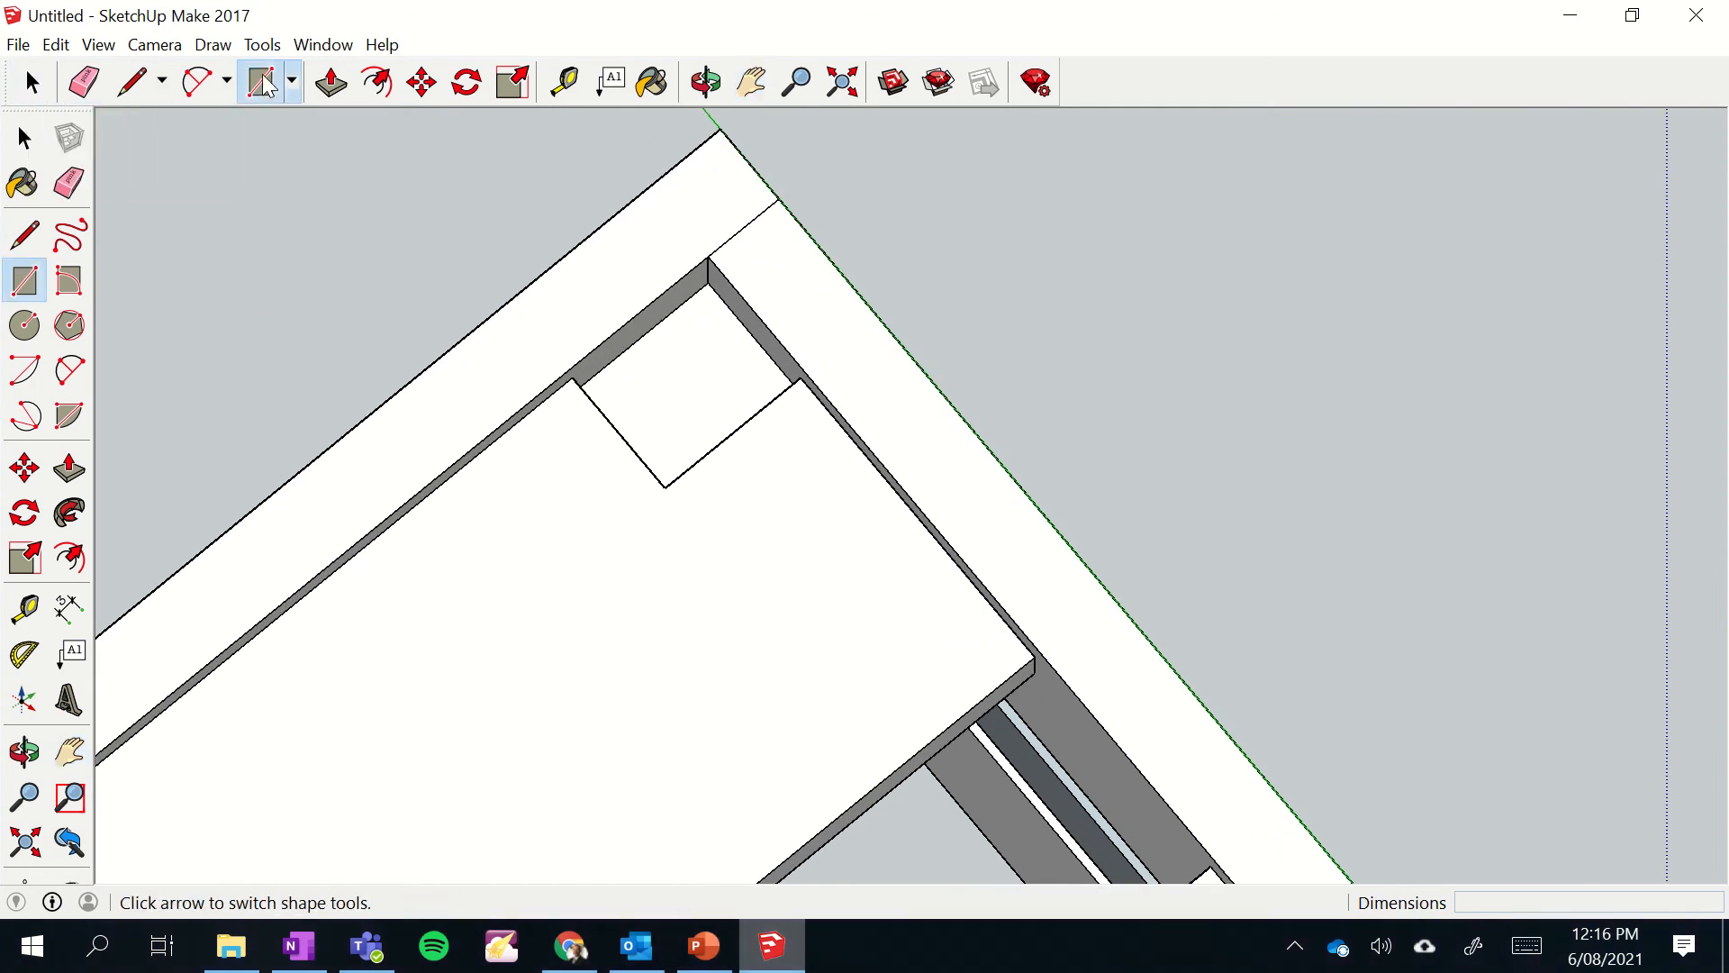
pyautogui.click(572, 377)
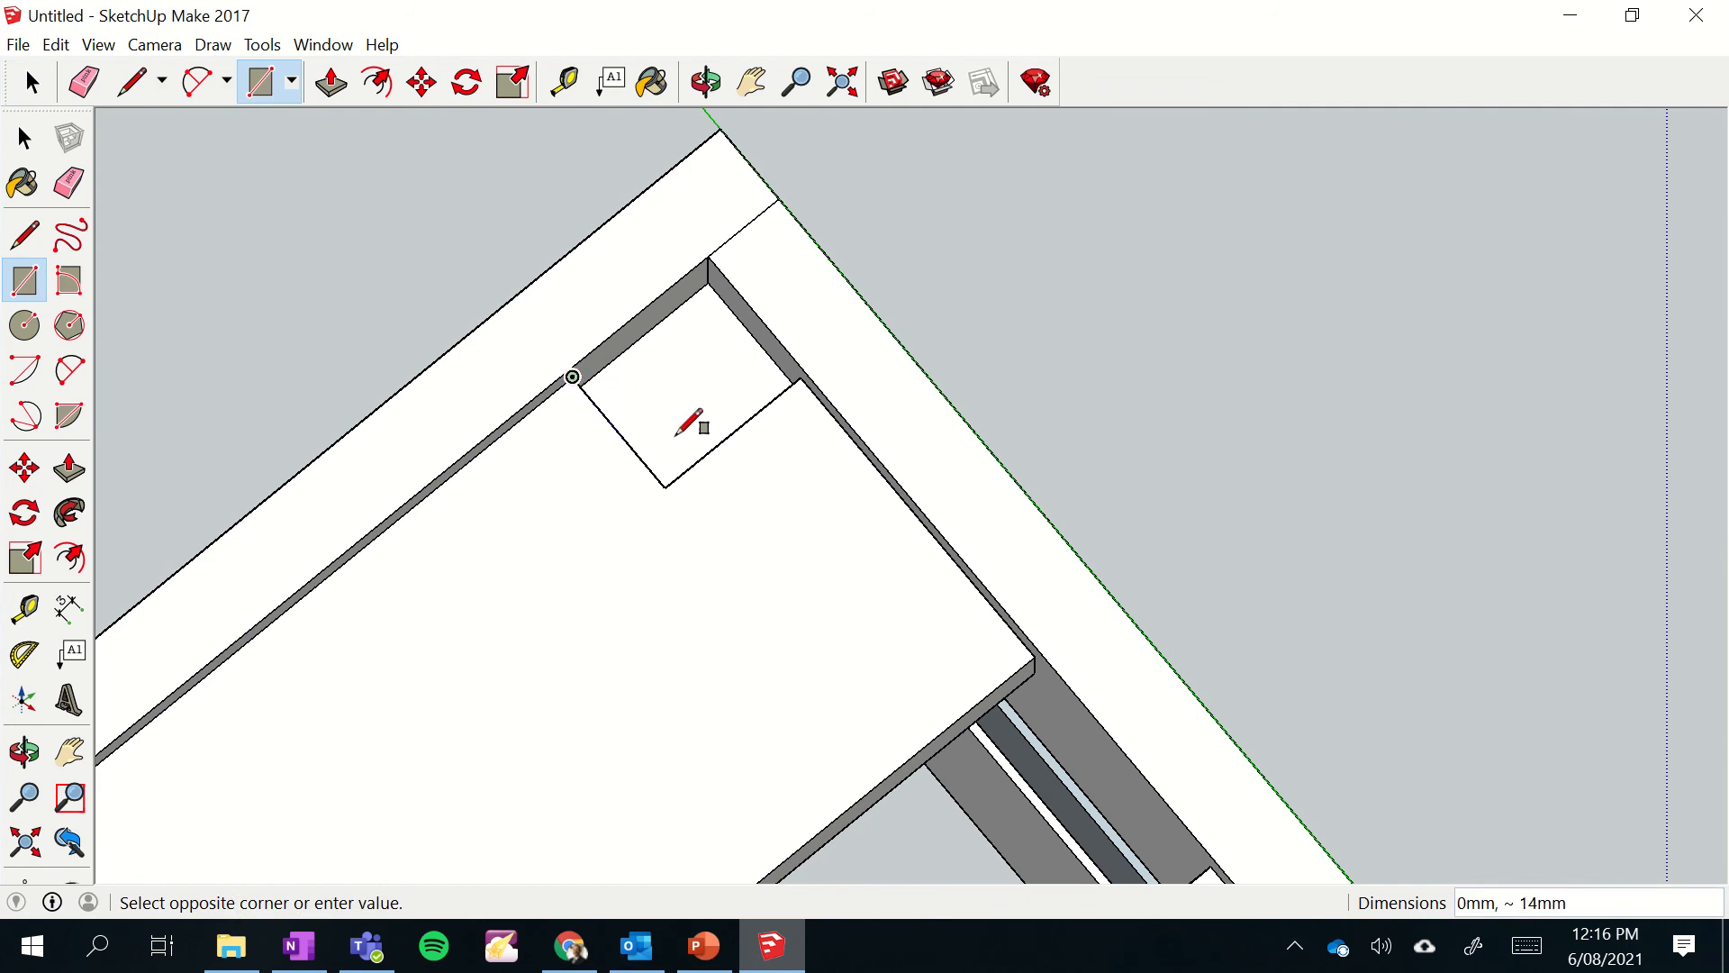
pyautogui.click(801, 376)
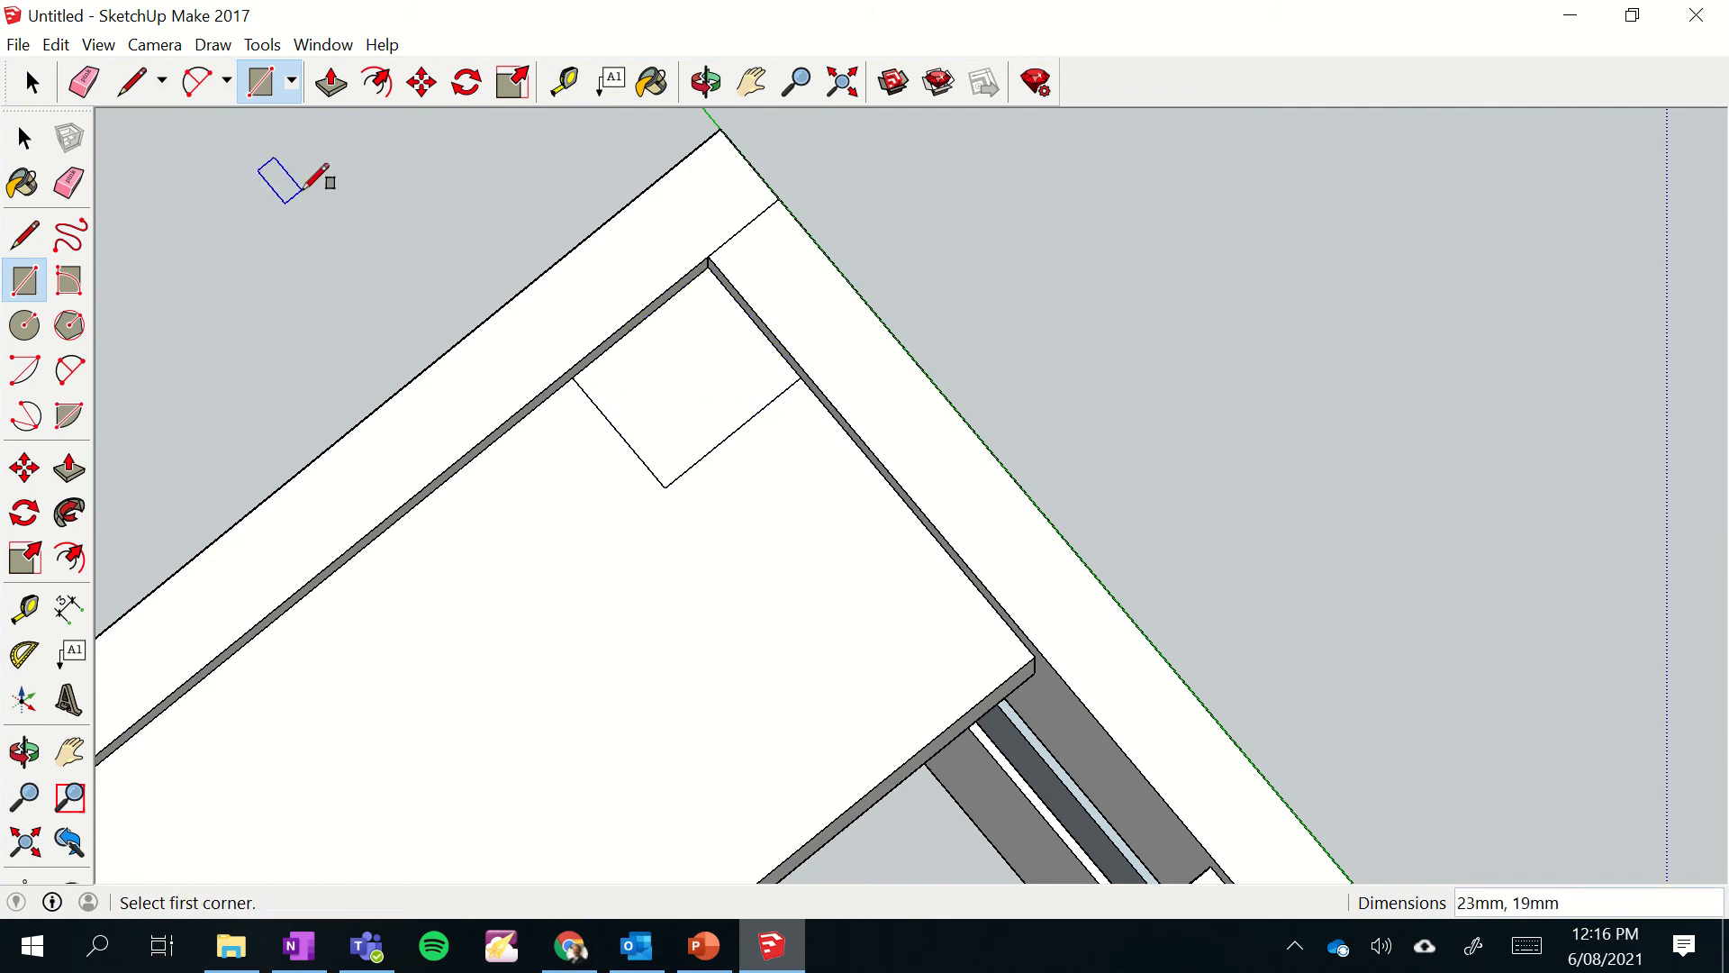
# - Delete the two leftover corner edges on the second base board beside the green axis
pyautogui.click(36, 79)
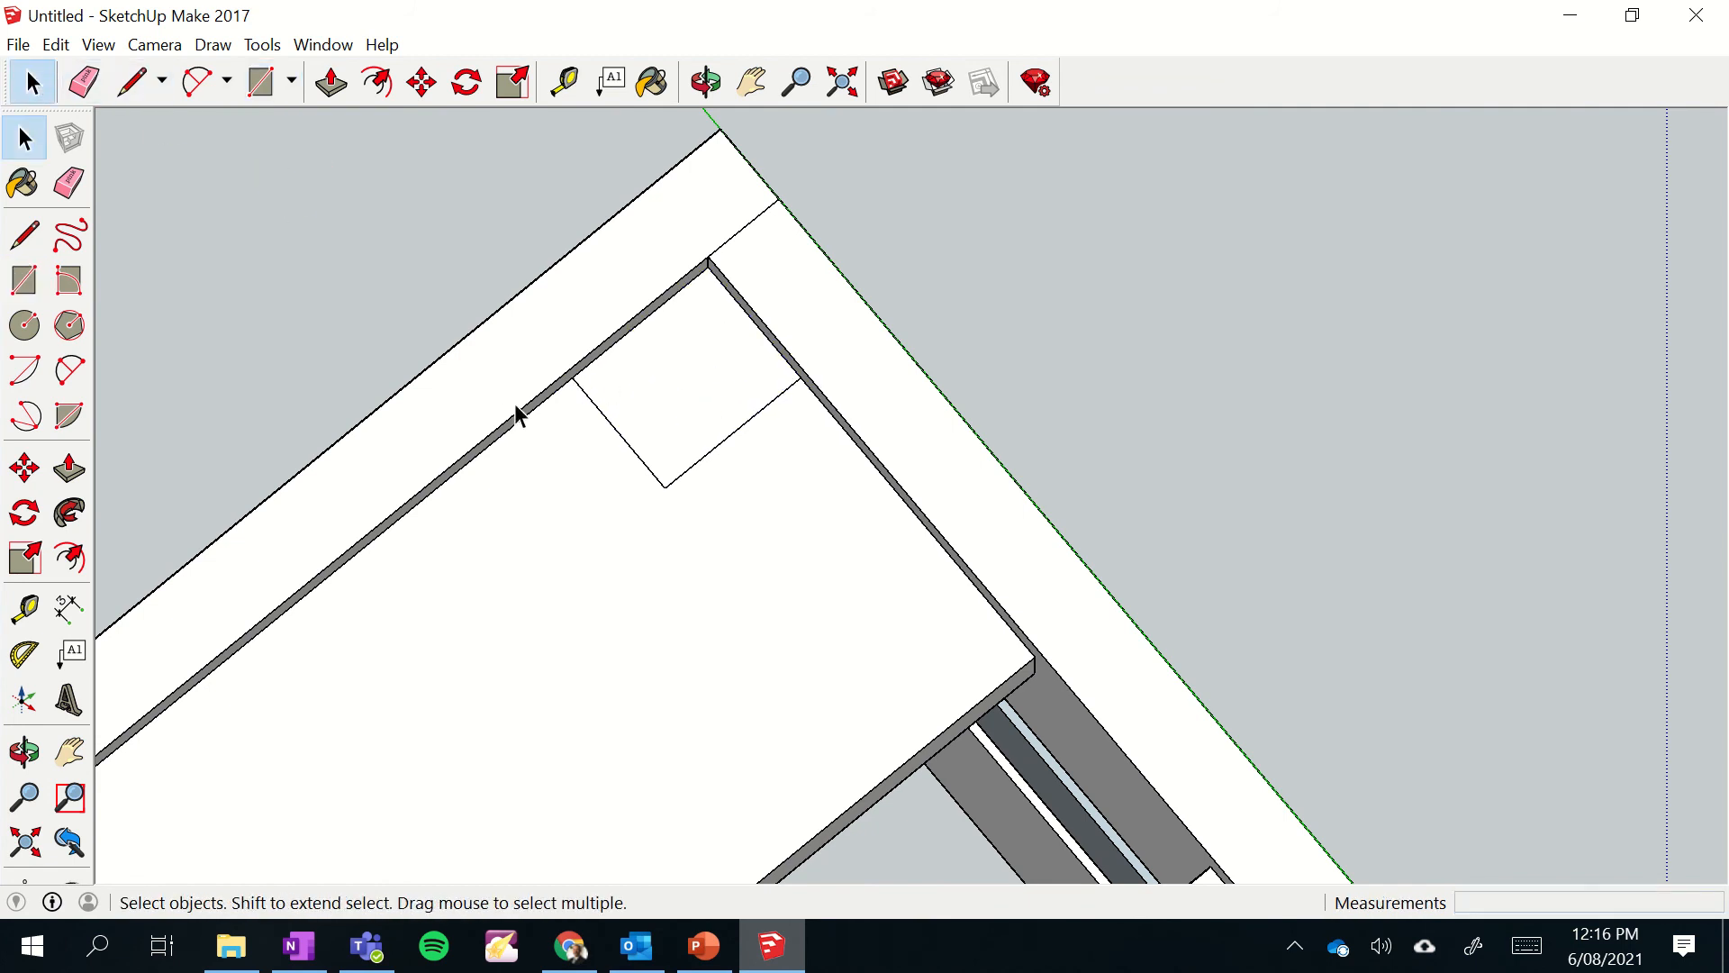
pyautogui.click(603, 414)
pyautogui.press('Delete')
pyautogui.click(723, 441)
pyautogui.press('Delete')
# - Reset the camera to the Top standard view and switch to the Iso view to show the crate from above
pyautogui.click(100, 47)
pyautogui.moveTo(149, 48)
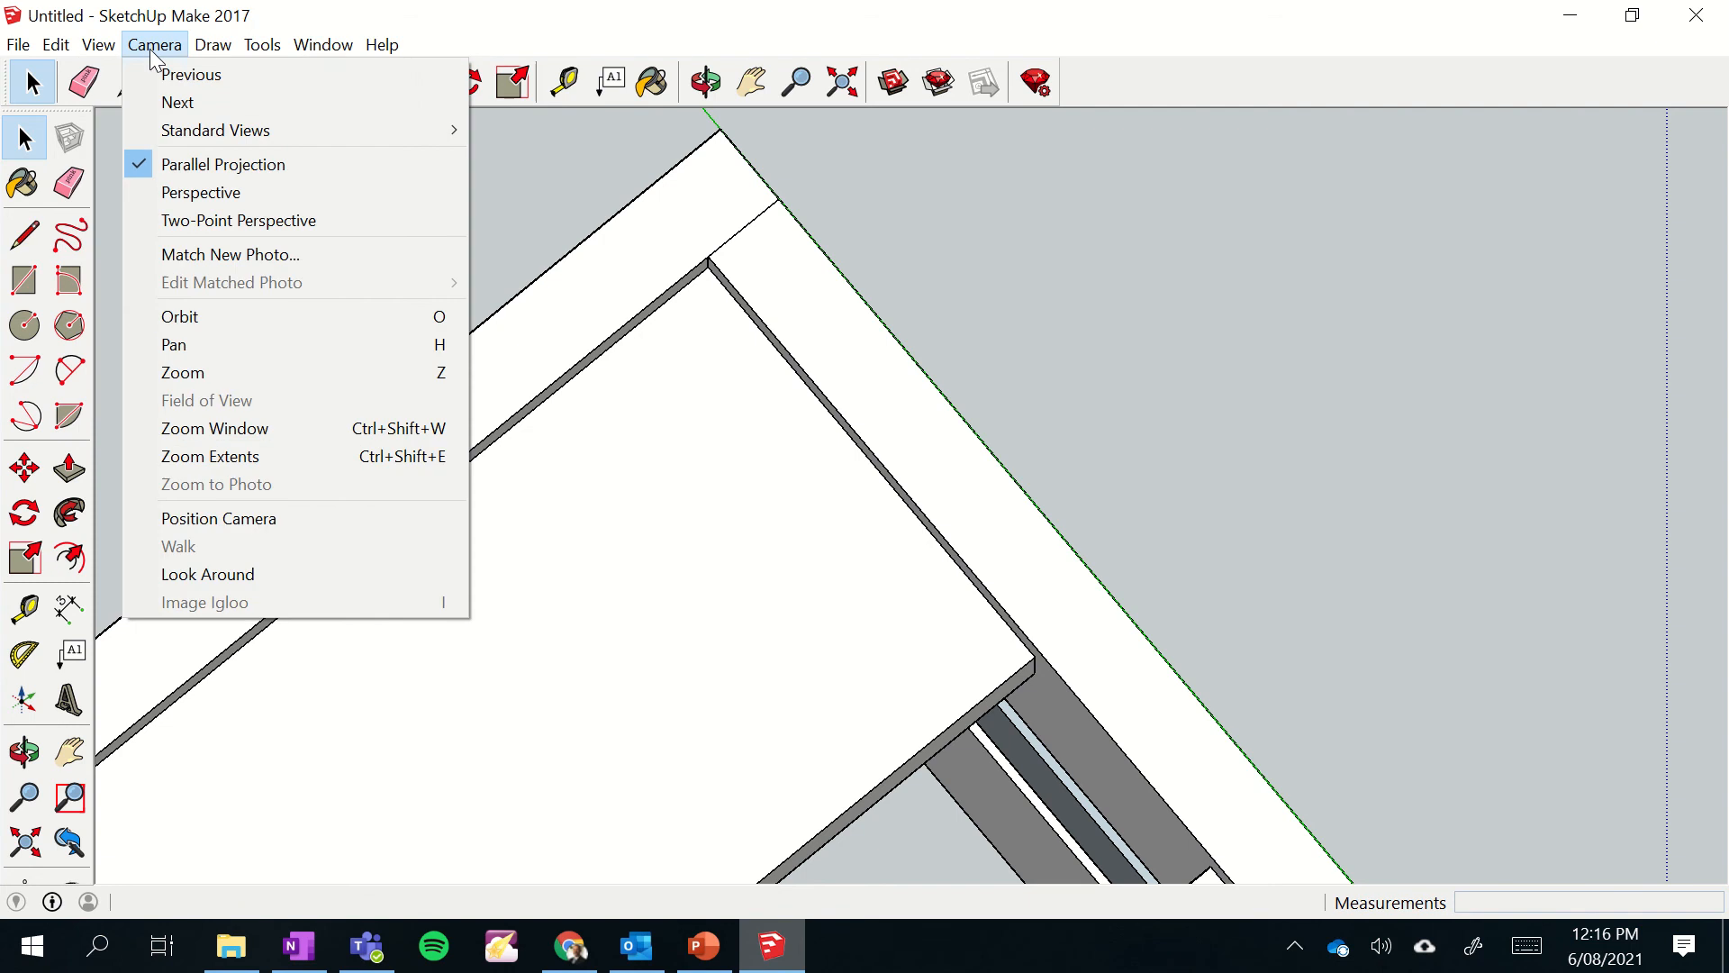
pyautogui.moveTo(165, 133)
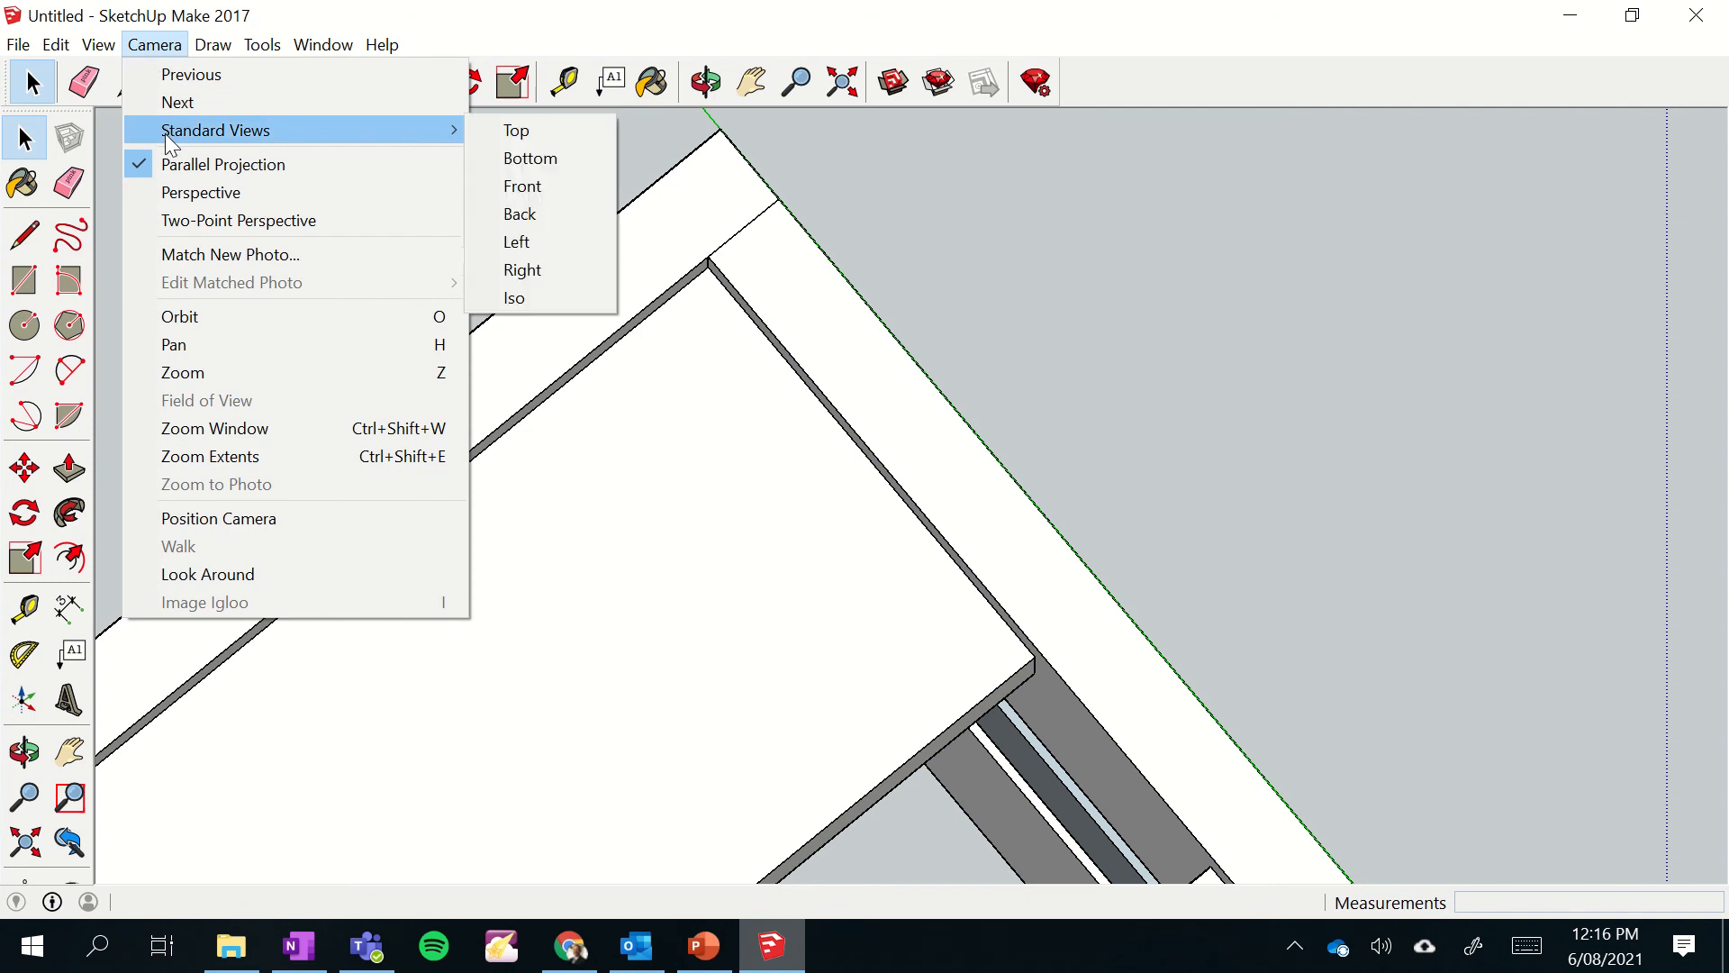
pyautogui.click(550, 297)
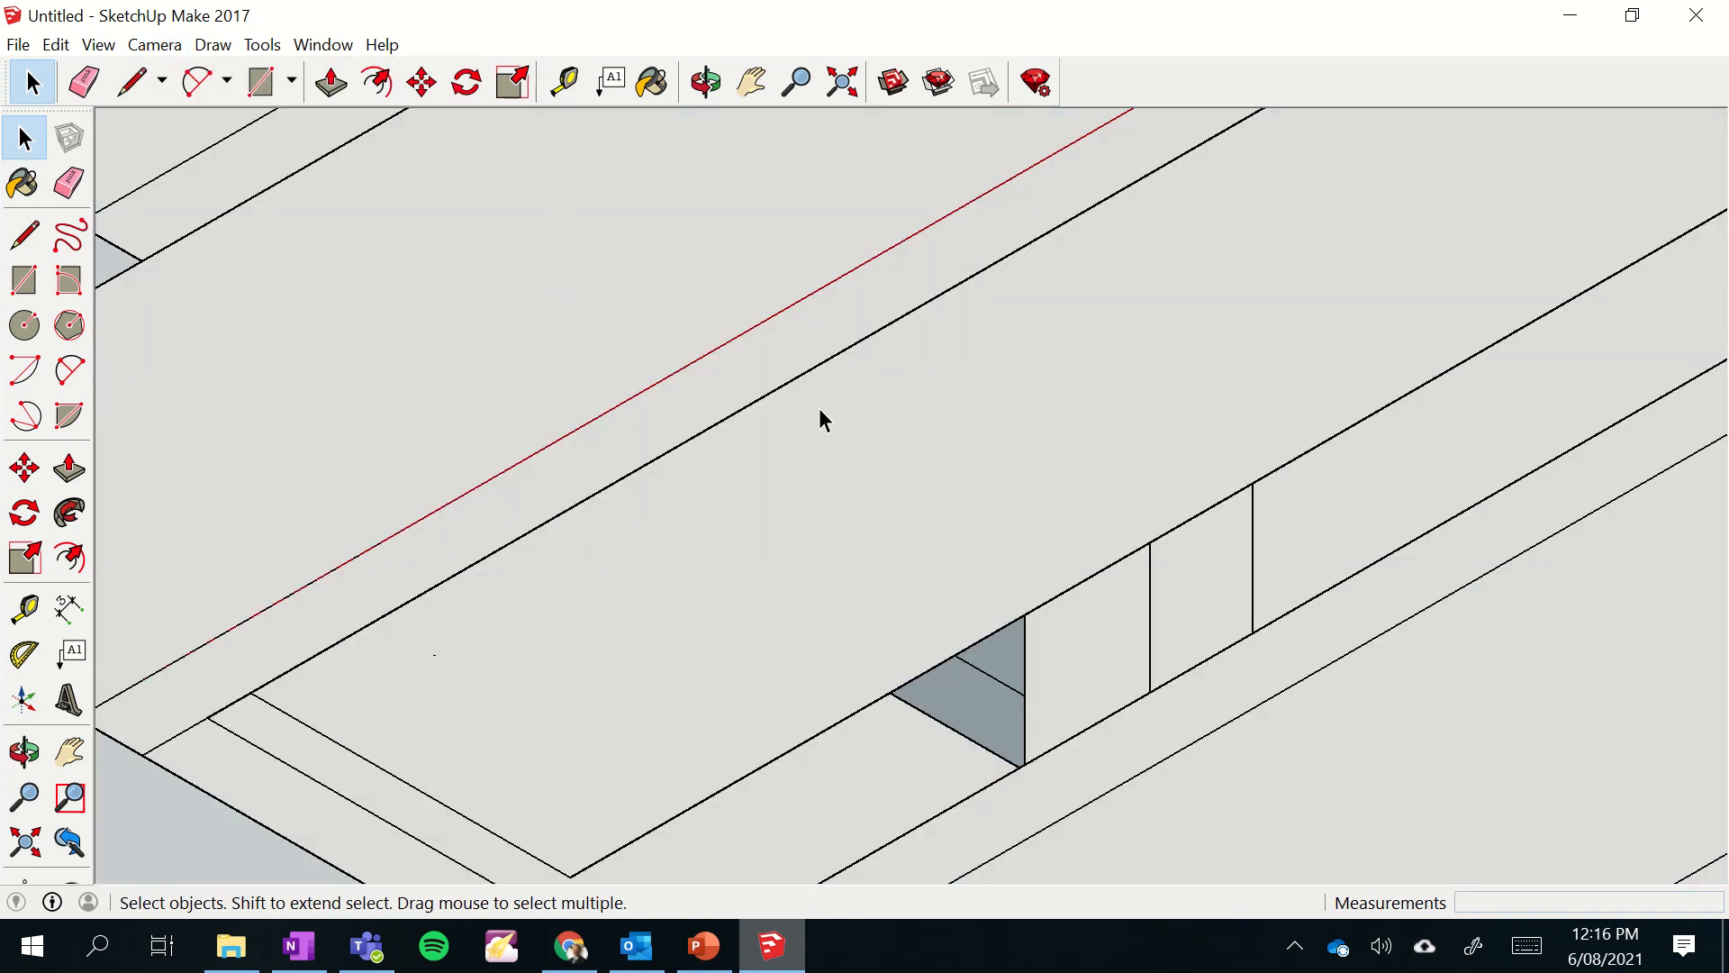
pyautogui.scroll(-5, 818, 408)
pyautogui.scroll(-2, 822, 419)
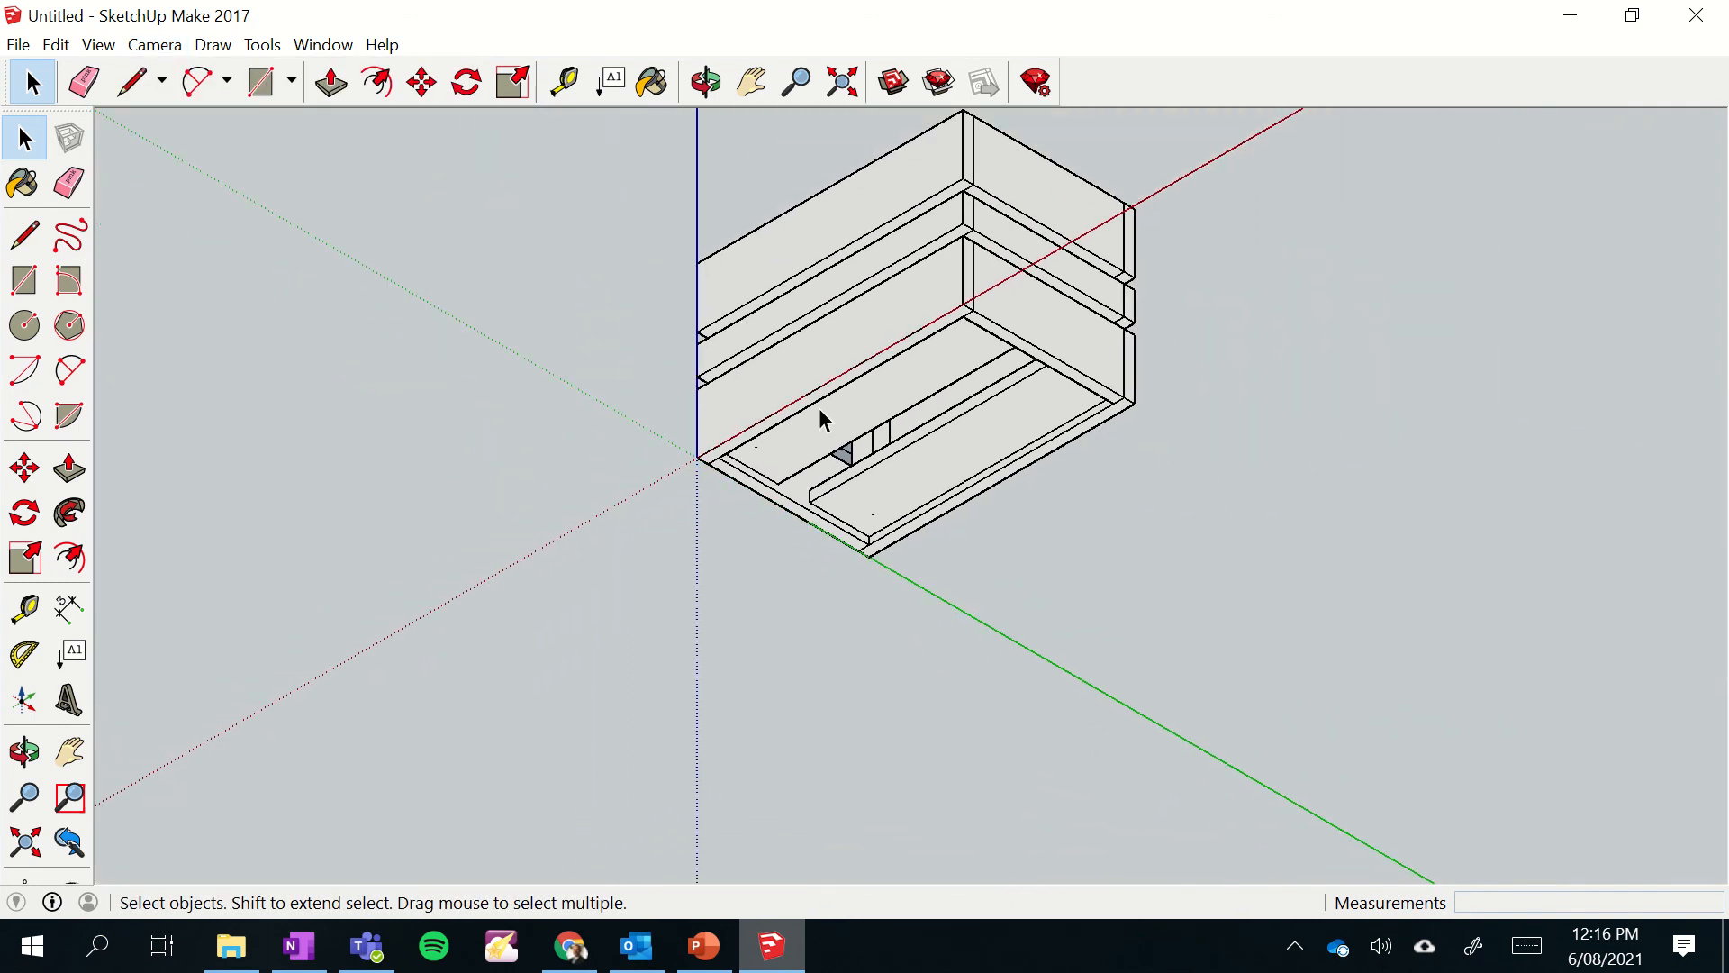
pyautogui.click(98, 44)
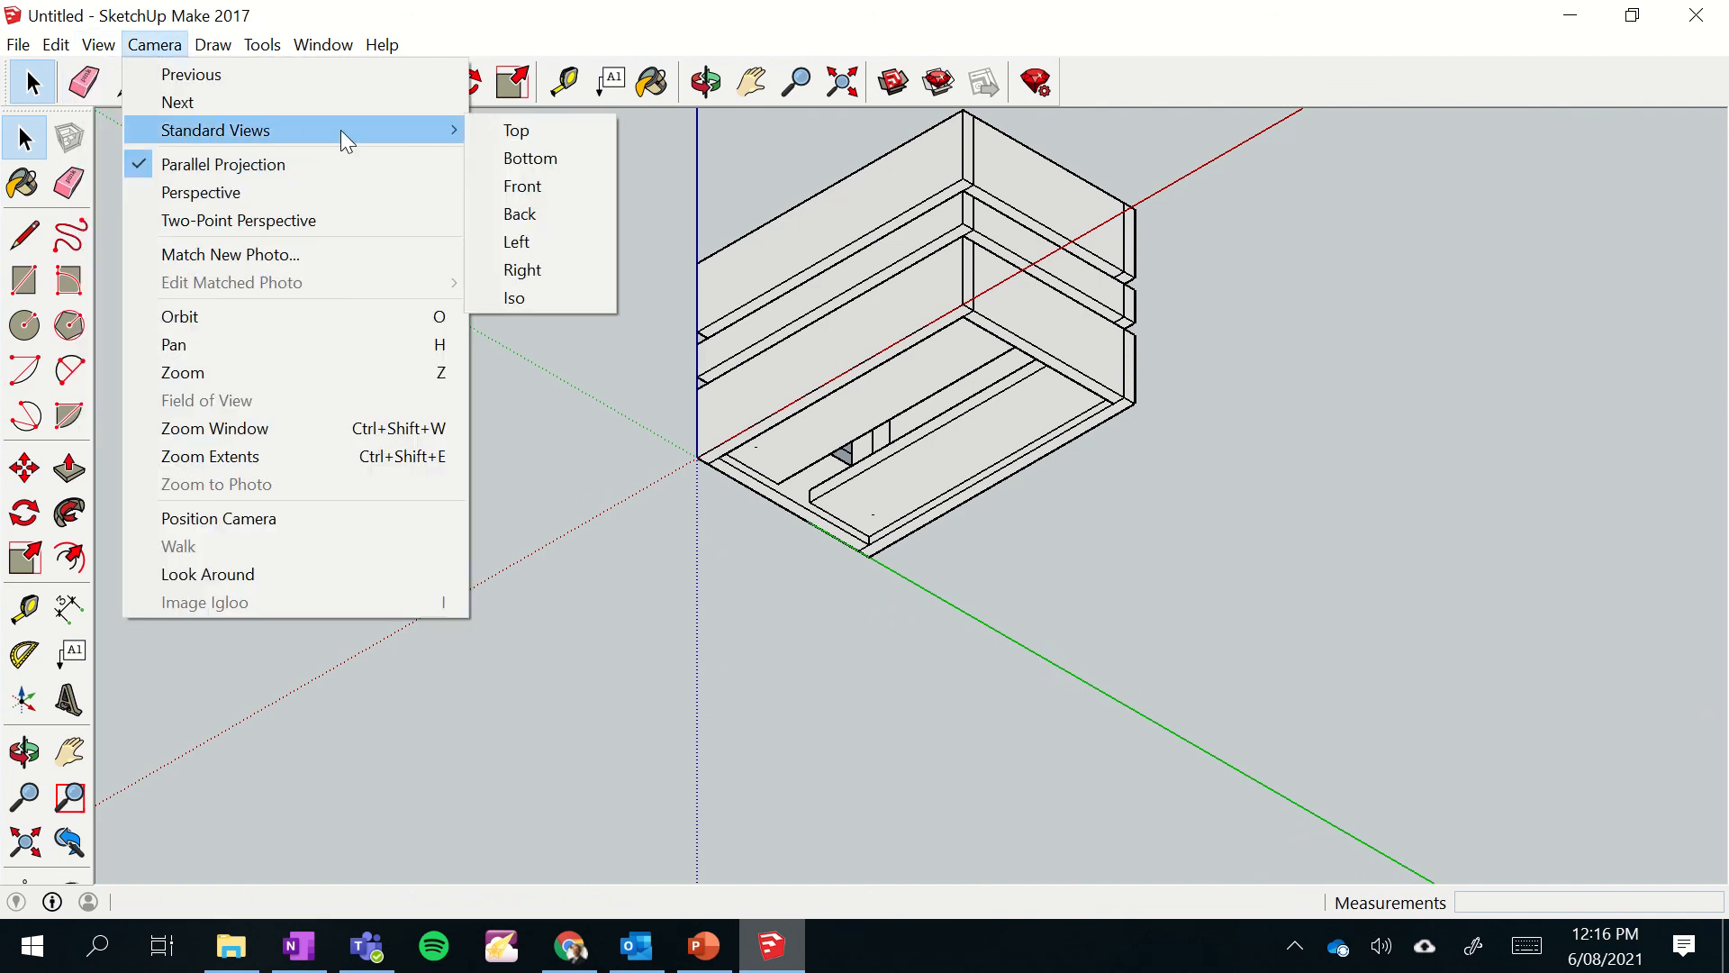
pyautogui.click(525, 133)
pyautogui.click(99, 44)
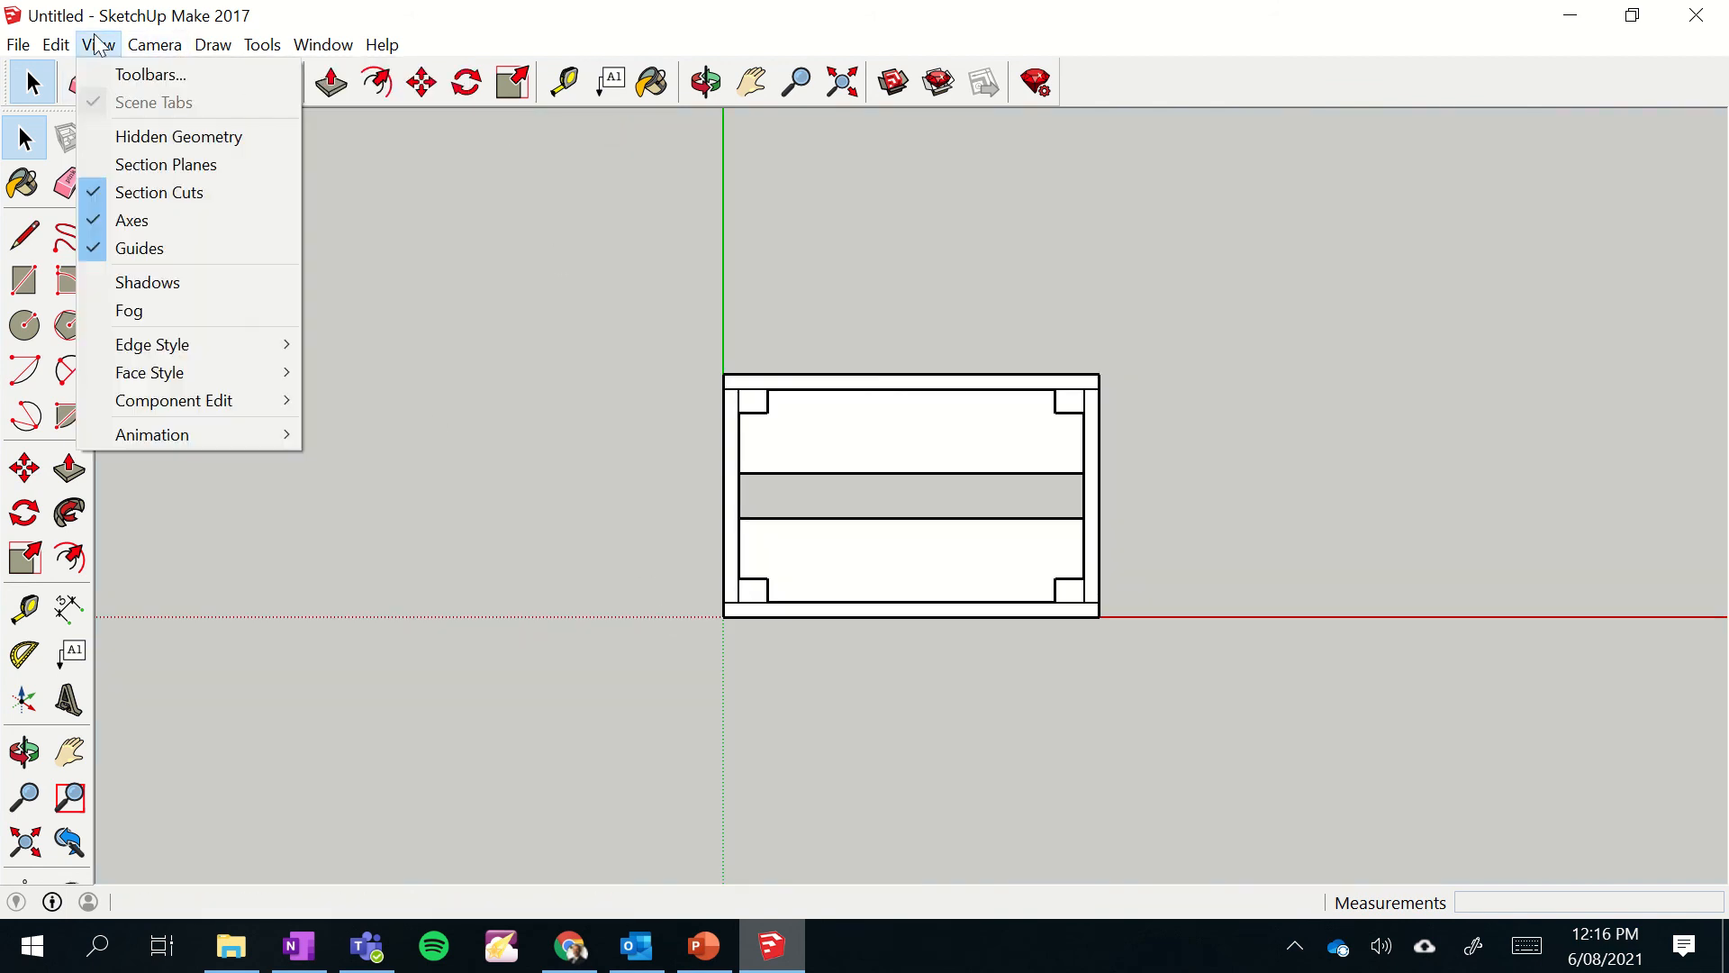
pyautogui.moveTo(153, 47)
pyautogui.moveTo(333, 131)
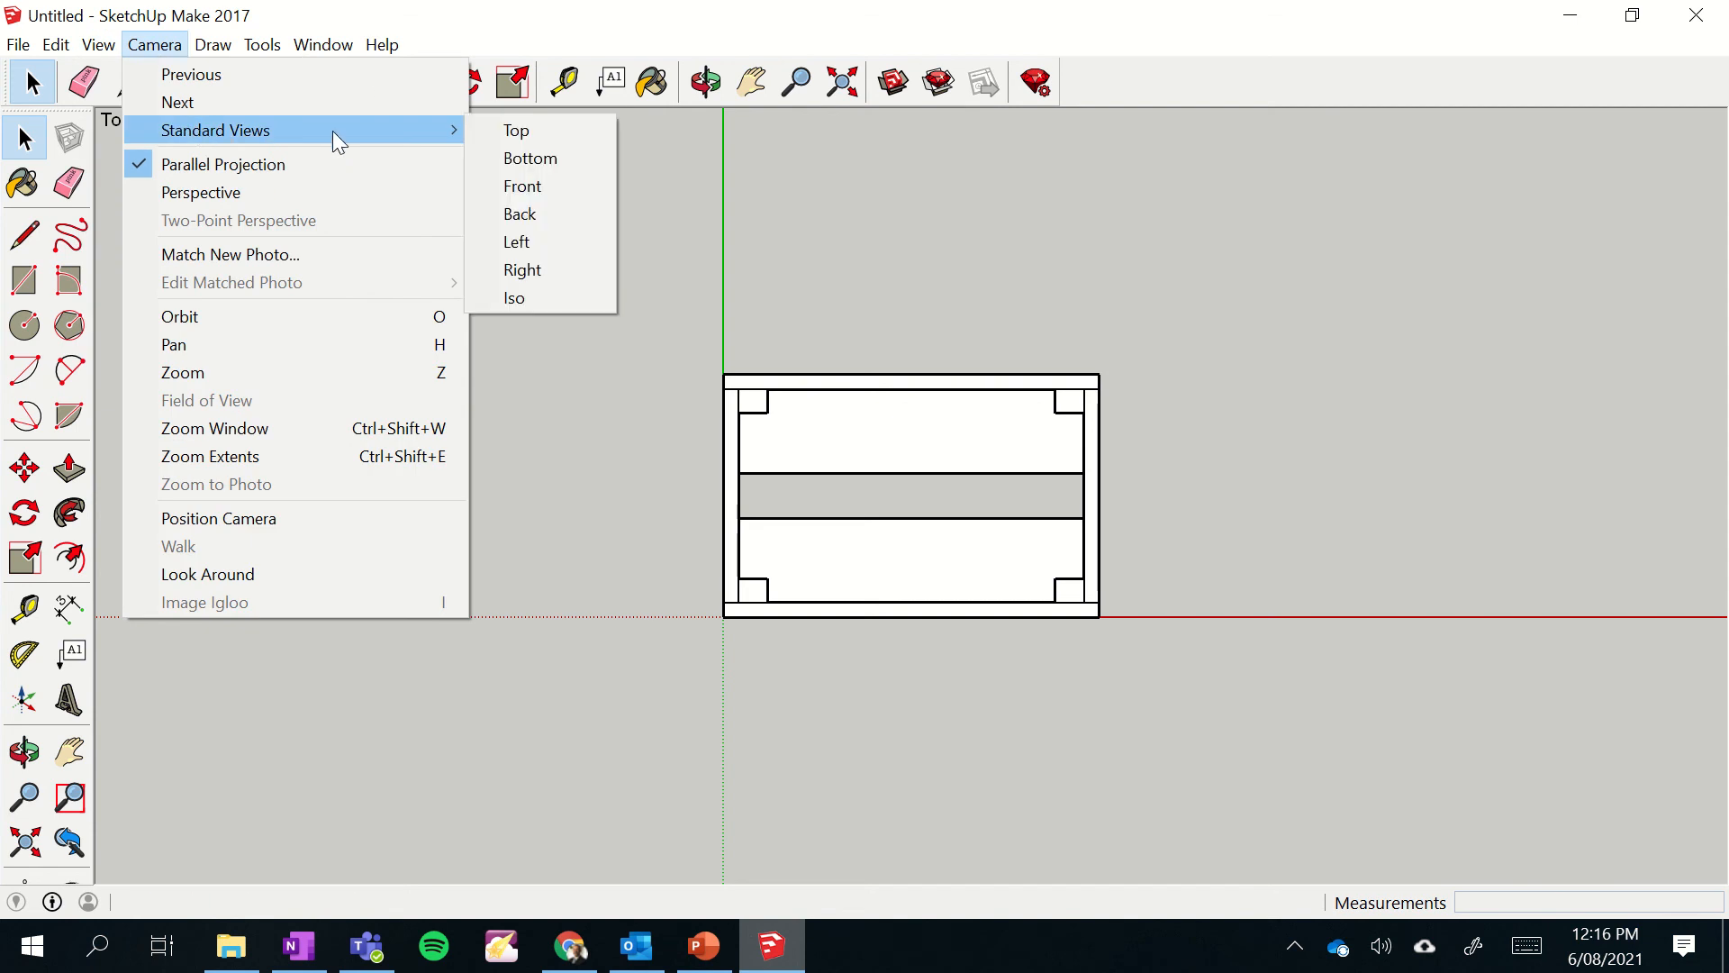
pyautogui.click(550, 300)
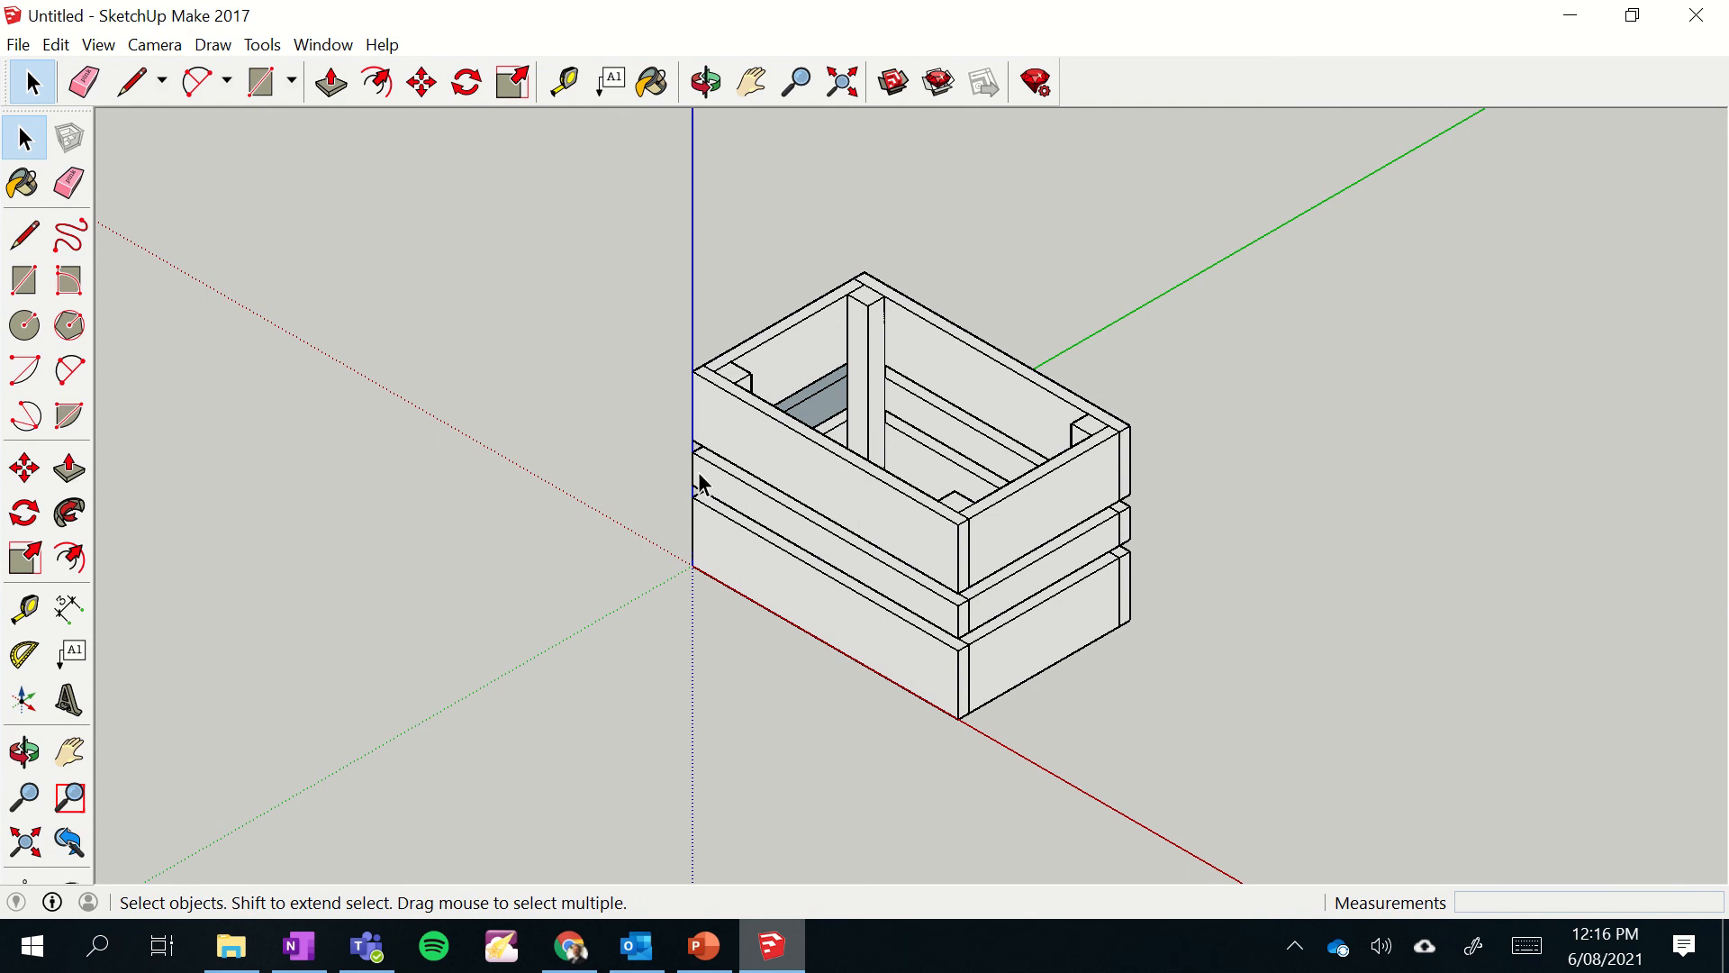
# - Select the entire crate and paint it with Wood Bamboo, including the unpainted face inside
pyautogui.click(652, 85)
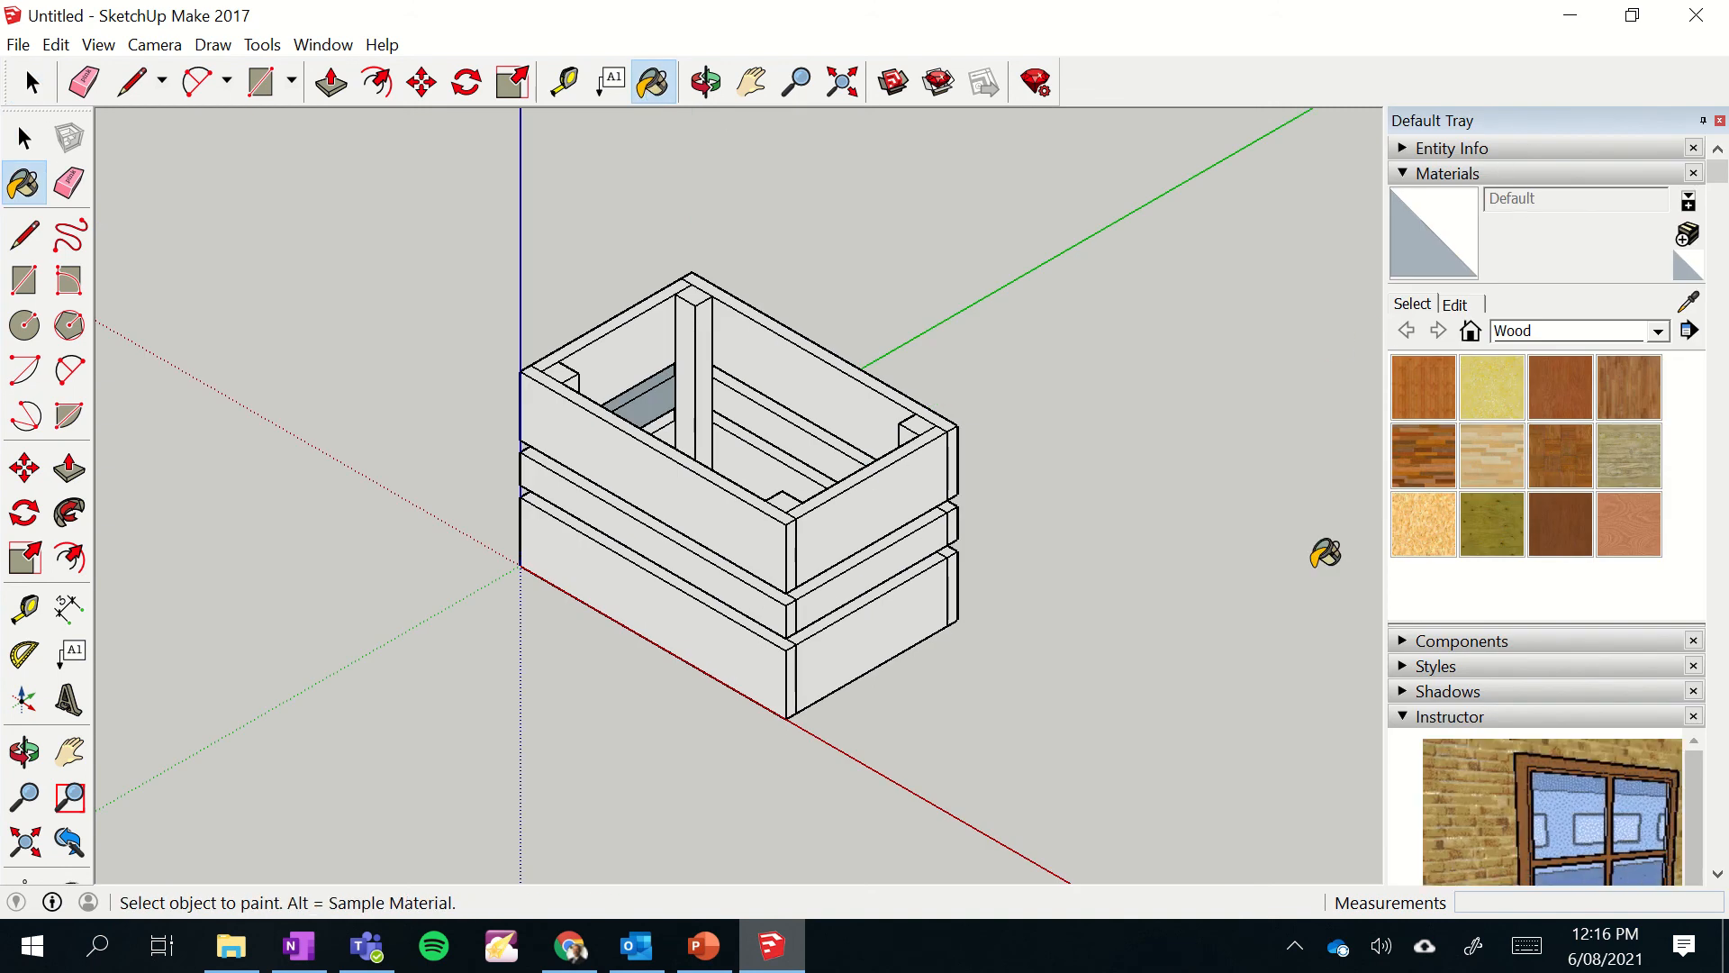
pyautogui.click(1417, 393)
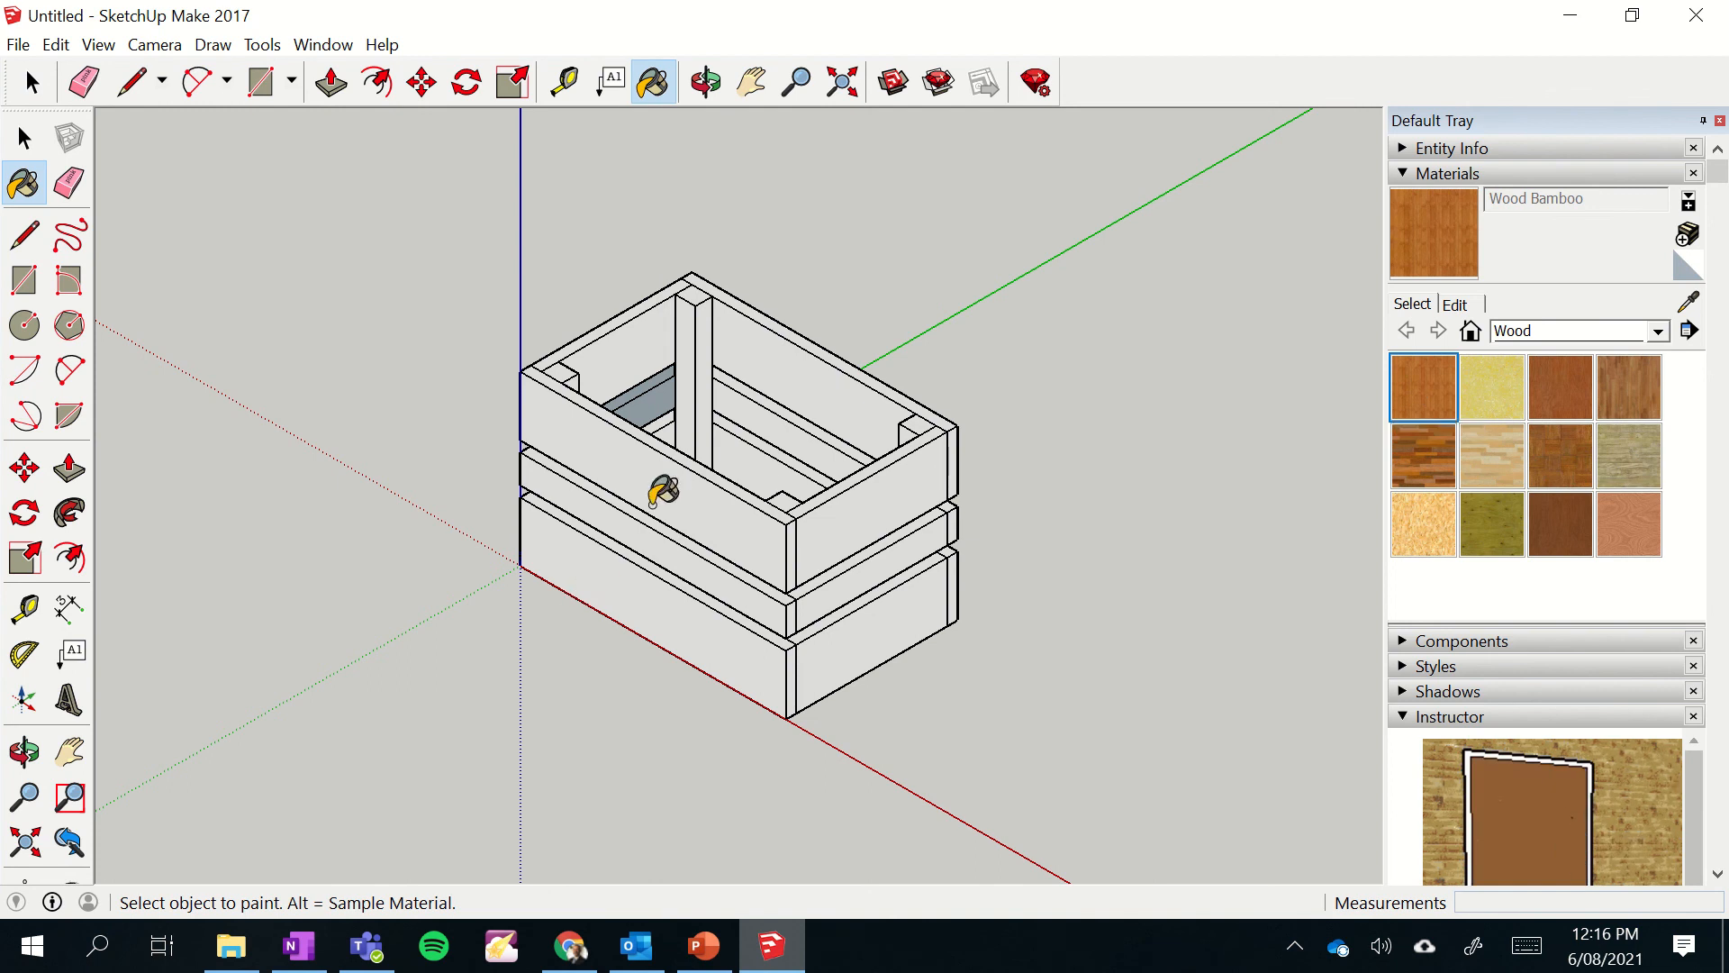
pyautogui.hotkey('ctrl', 'a')
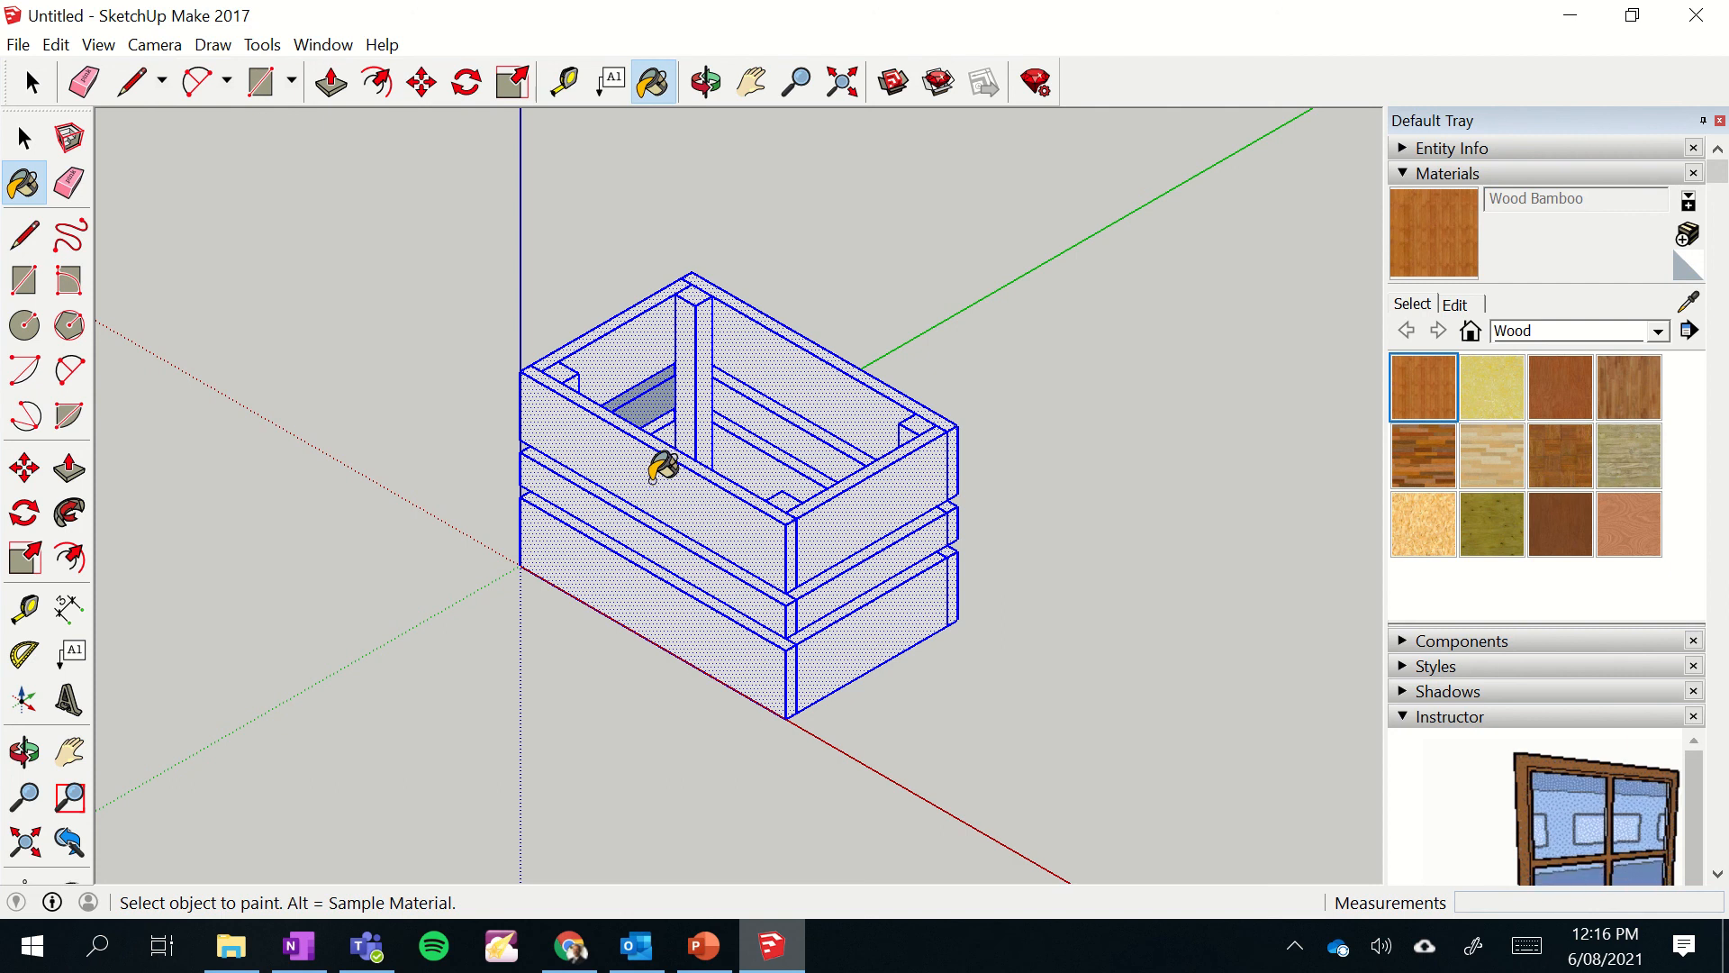
pyautogui.click(661, 463)
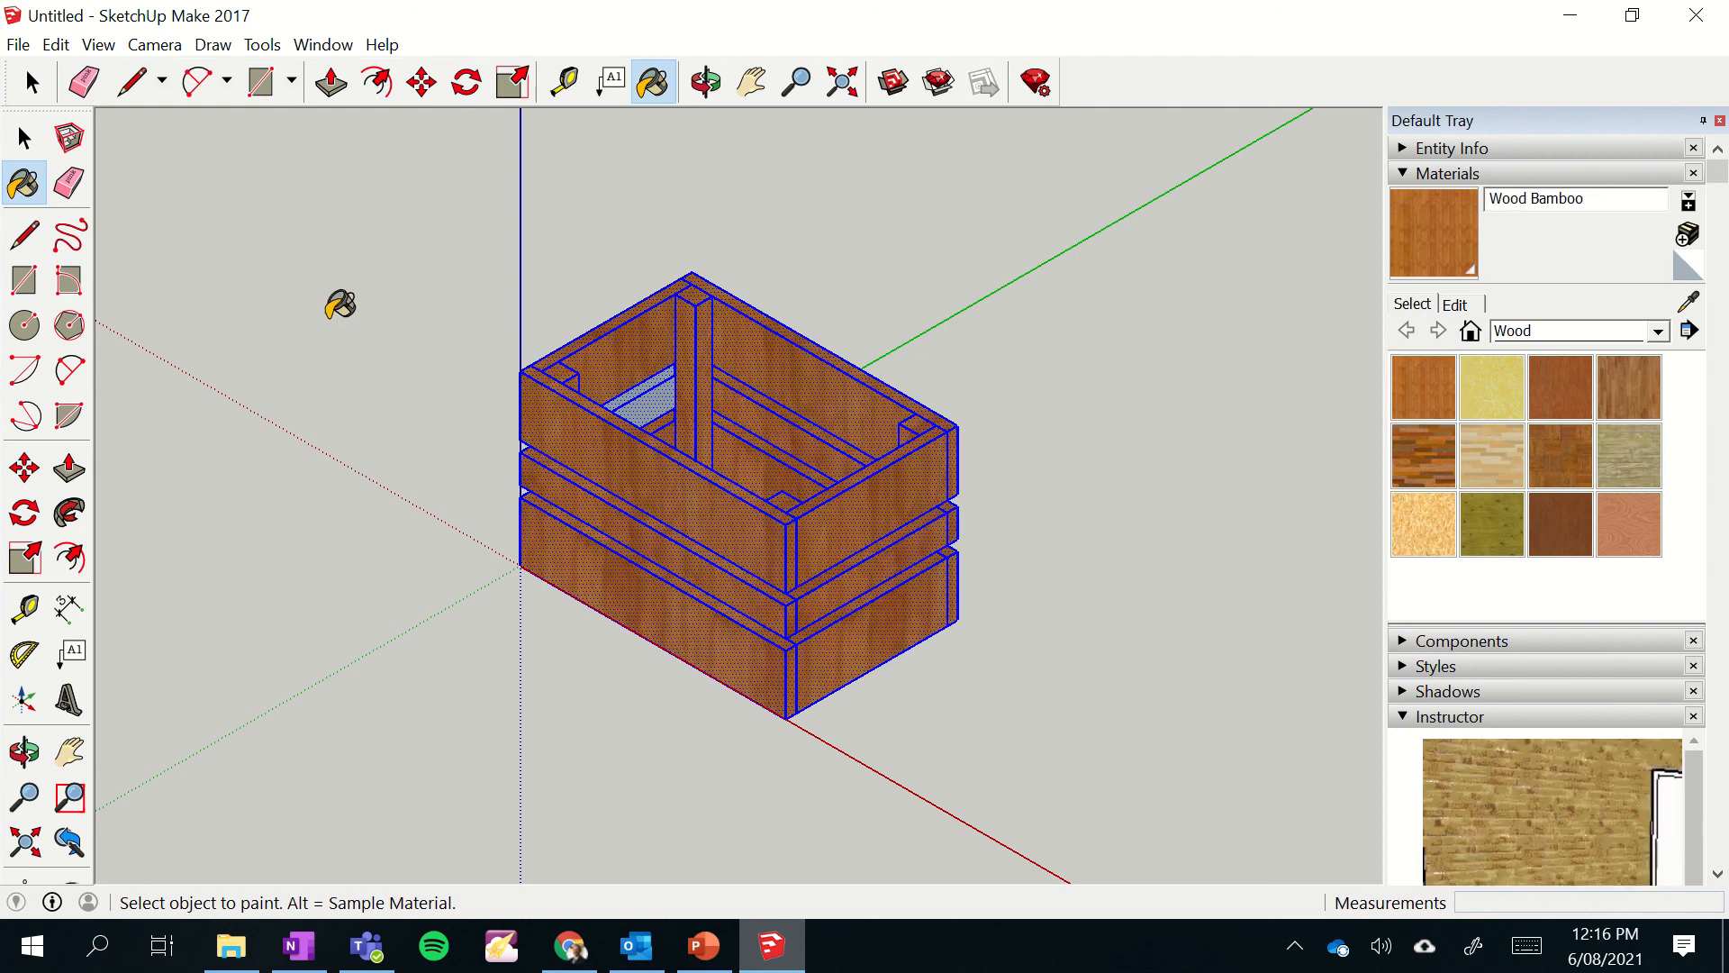
pyautogui.click(648, 394)
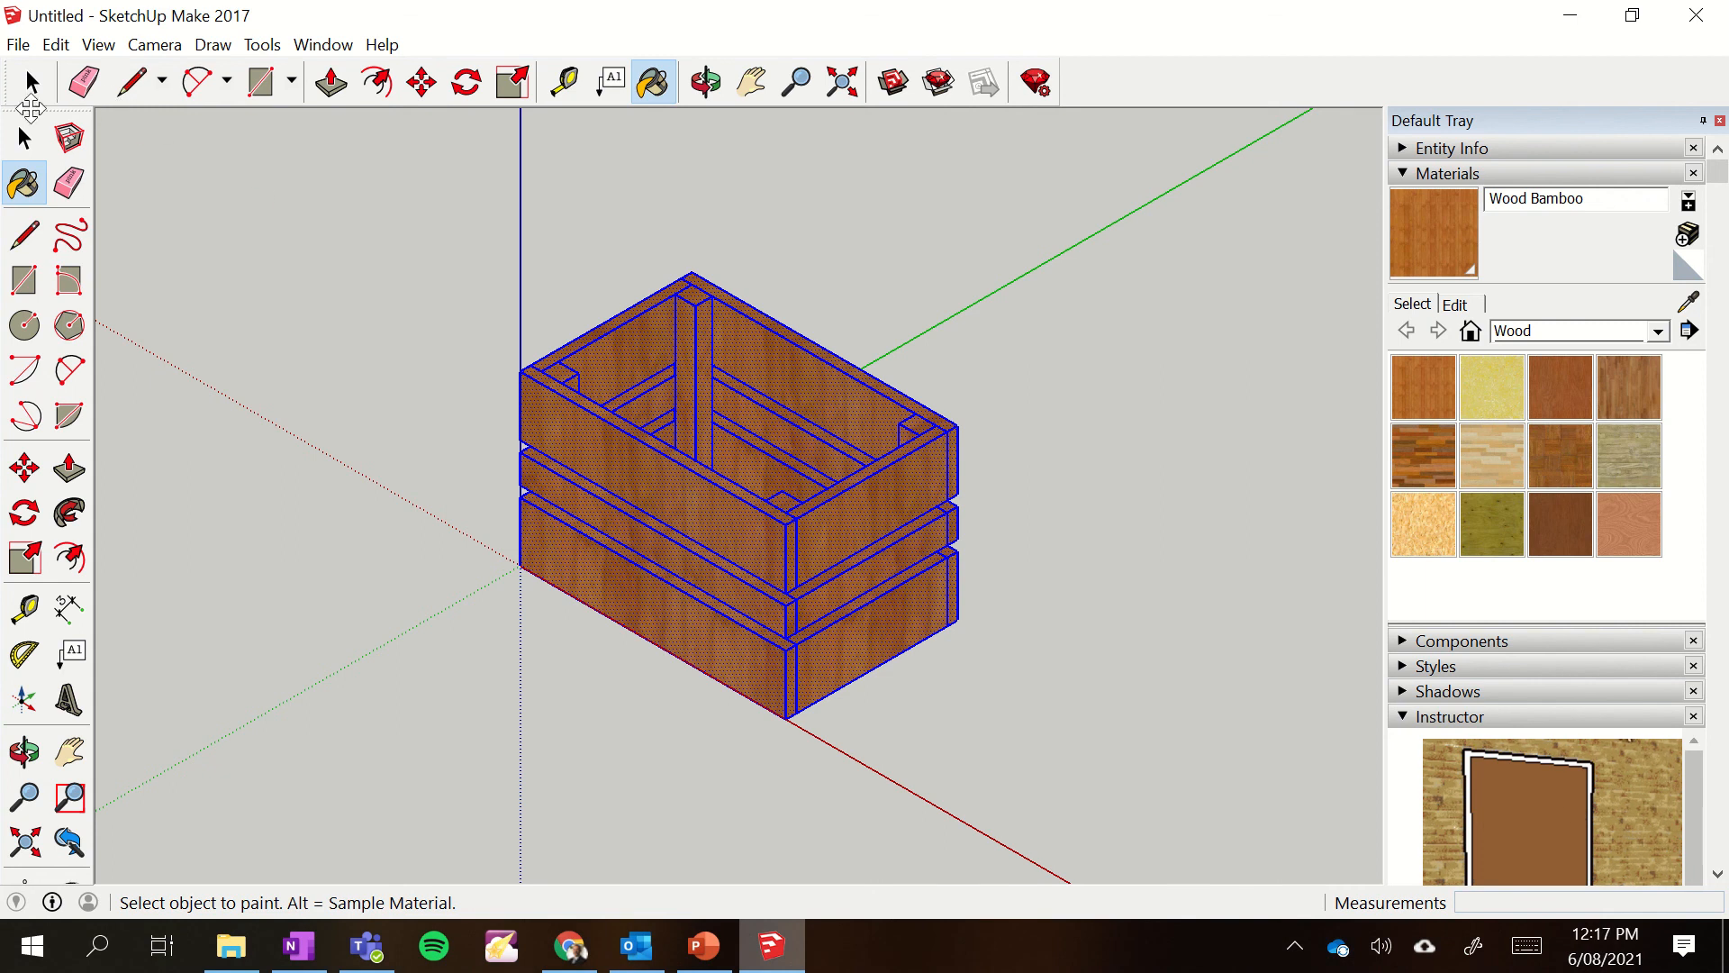
# - Try Wood OSB and Wood Floor Light as materials on the selected crate
pyautogui.click(710, 82)
pyautogui.moveTo(810, 496); pyautogui.dragTo(1027, 599)
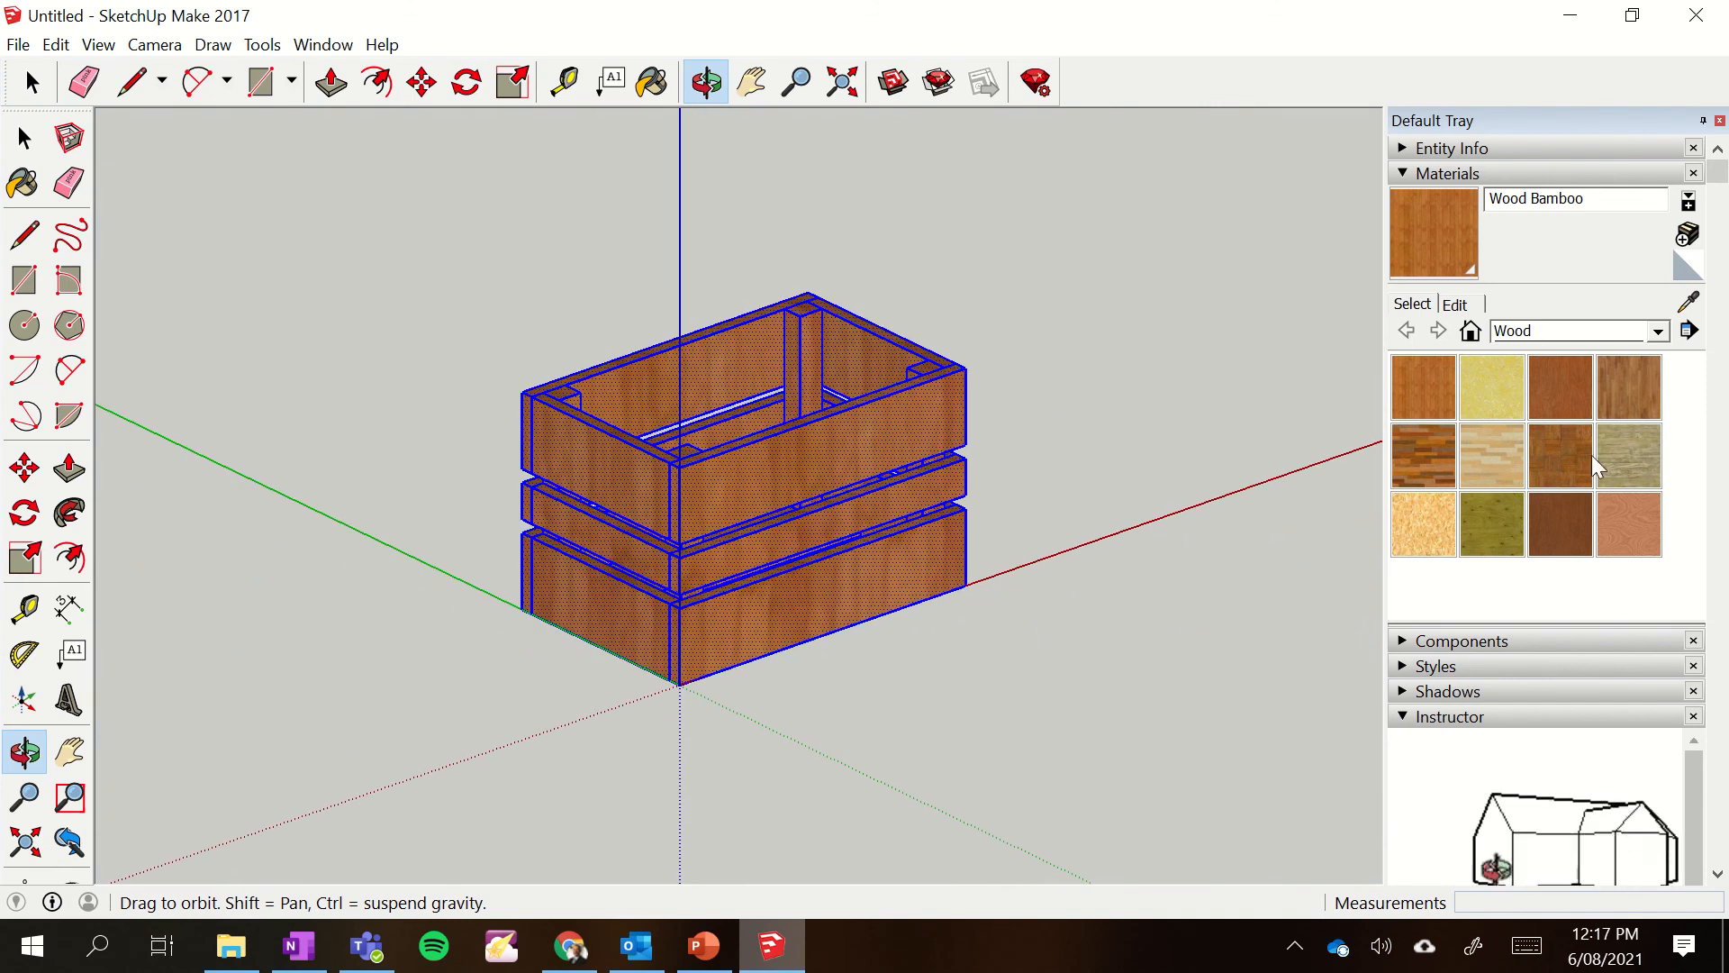
pyautogui.click(1435, 523)
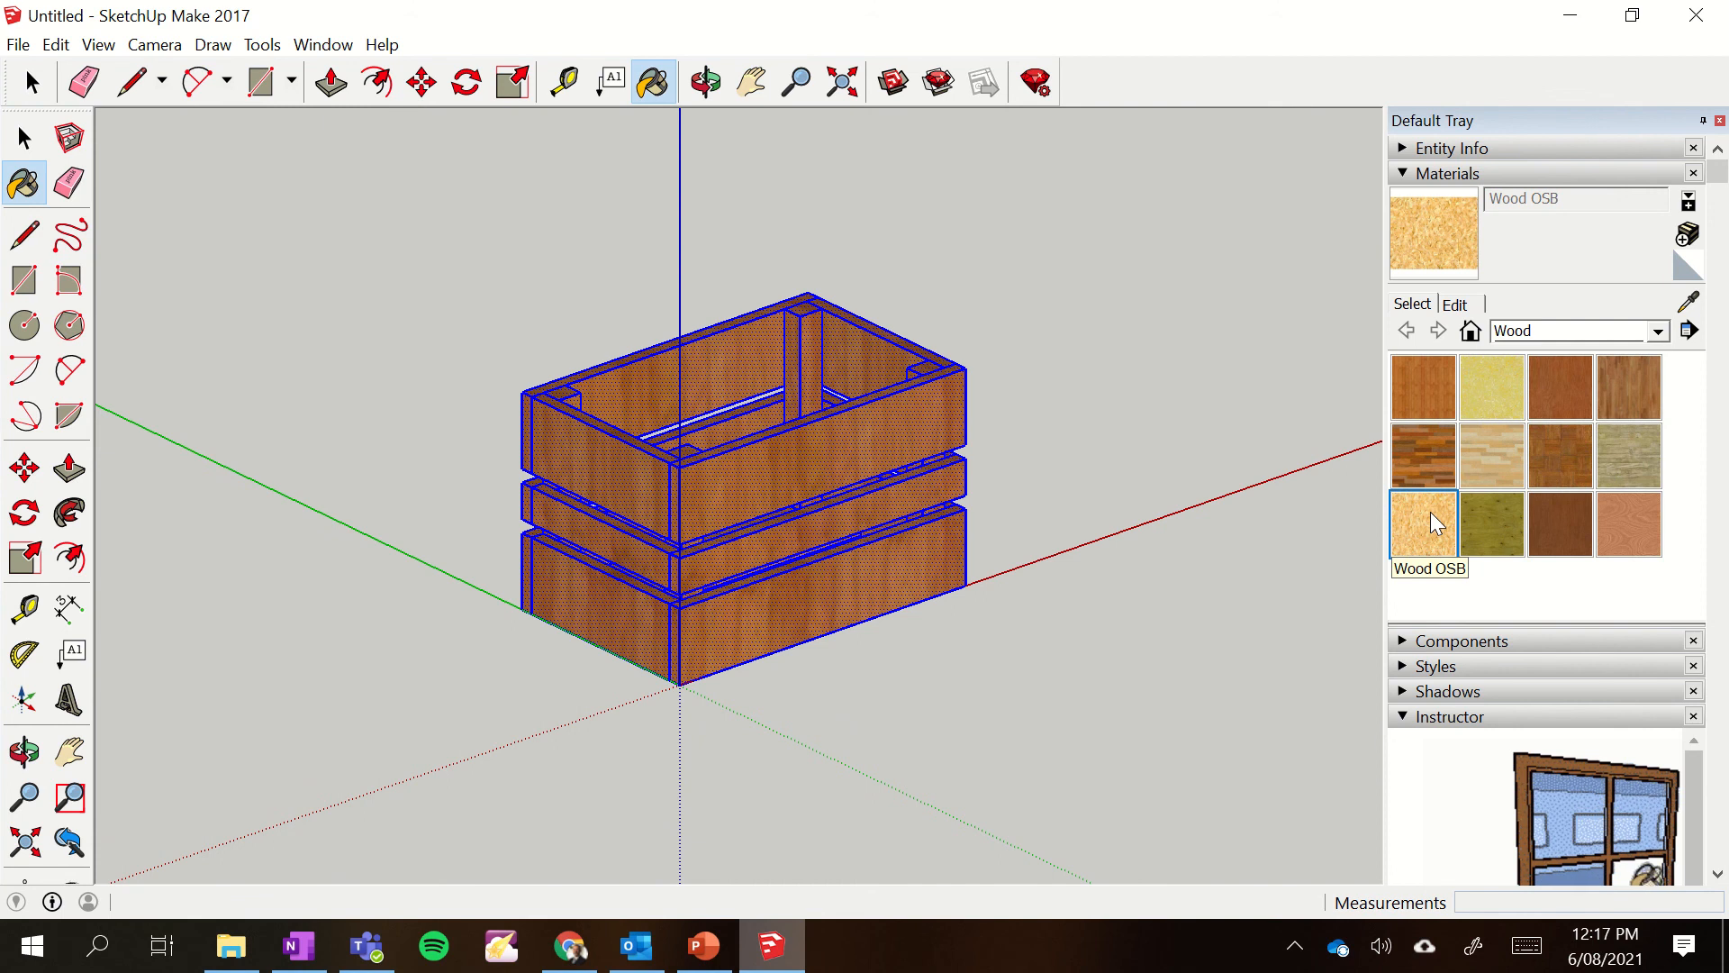
pyautogui.click(847, 432)
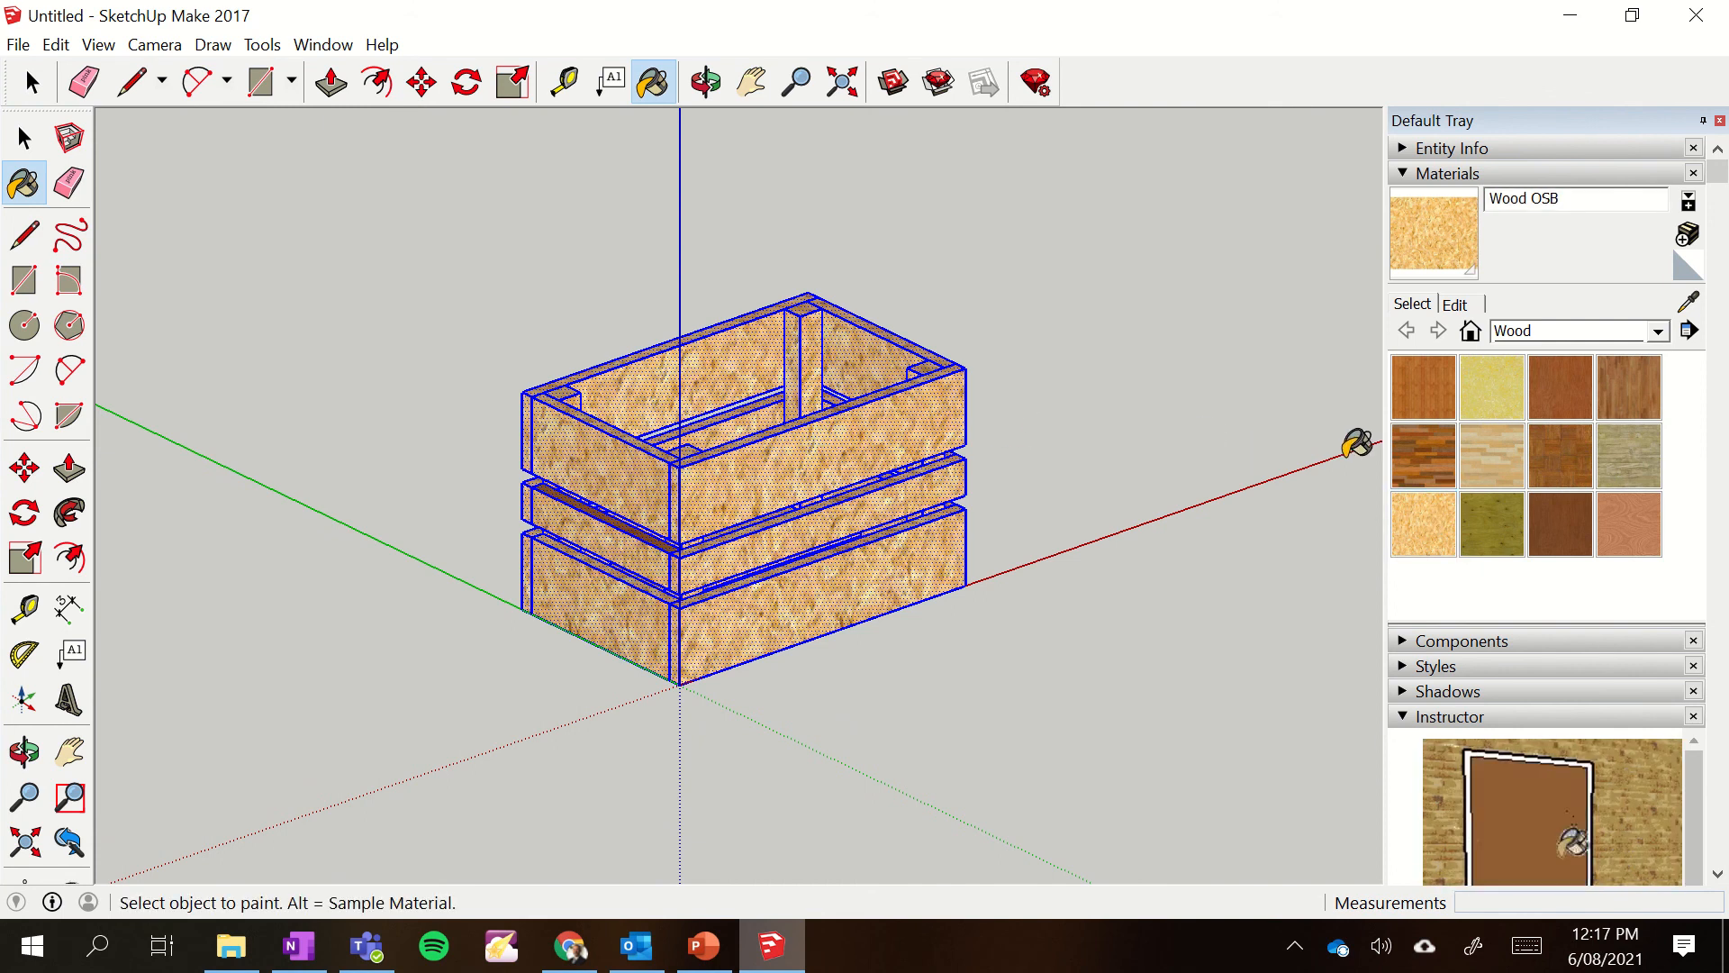
pyautogui.click(1500, 467)
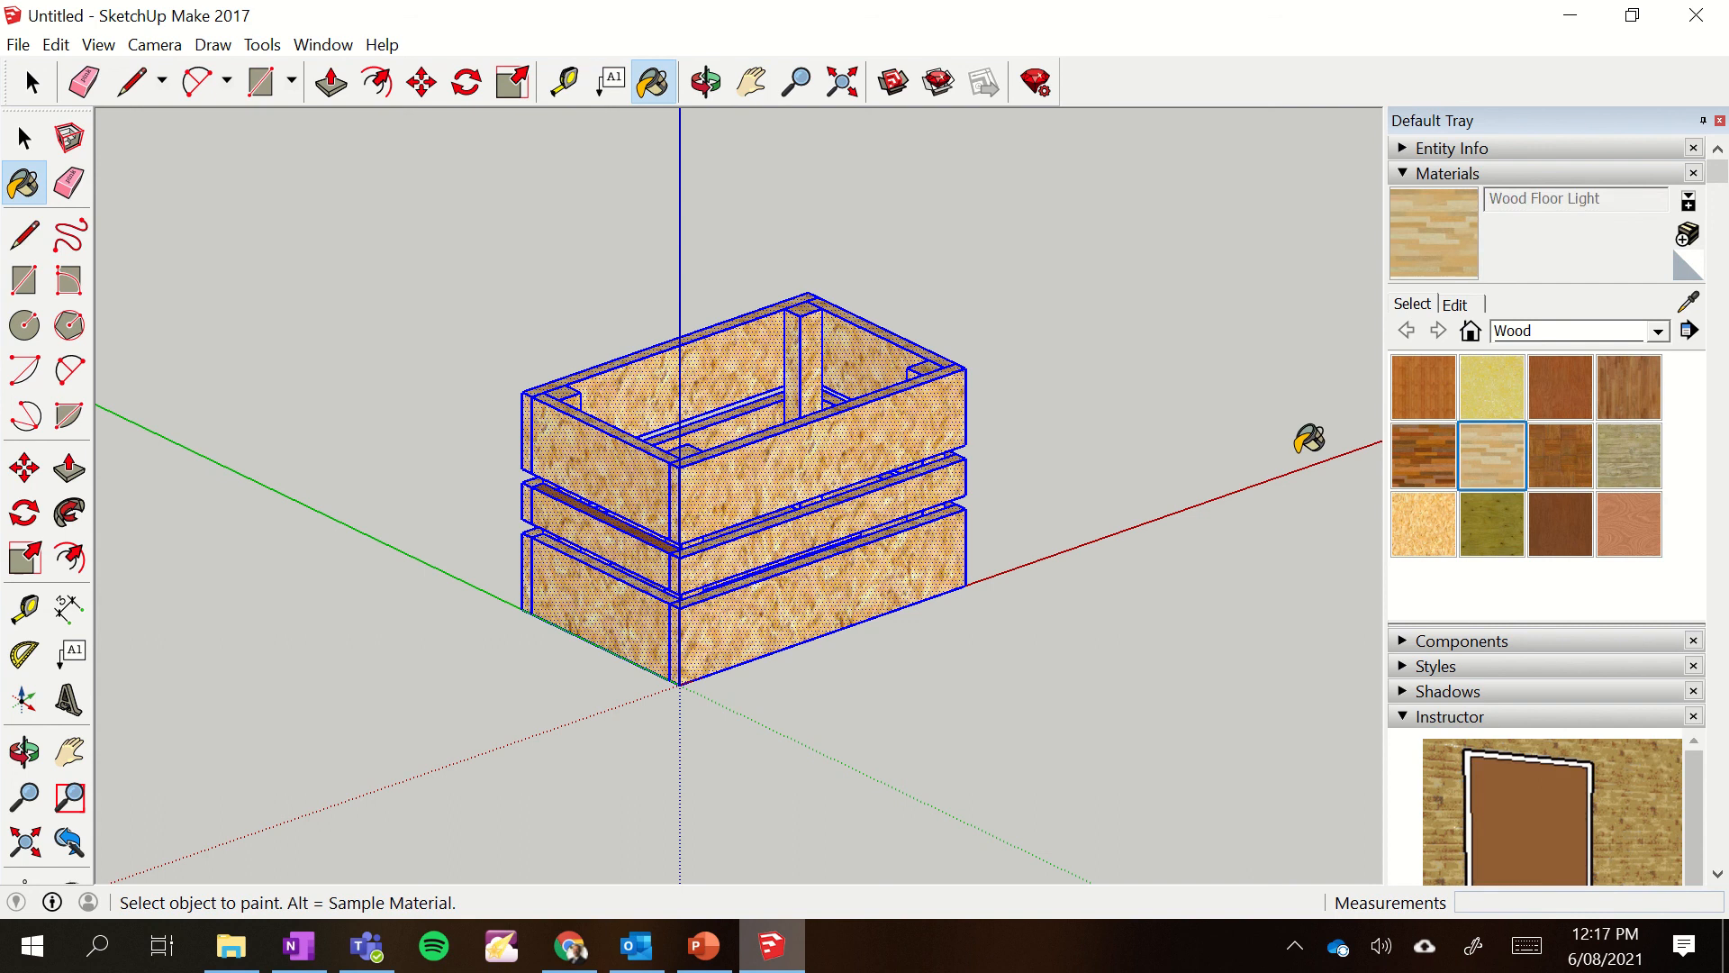
pyautogui.click(866, 436)
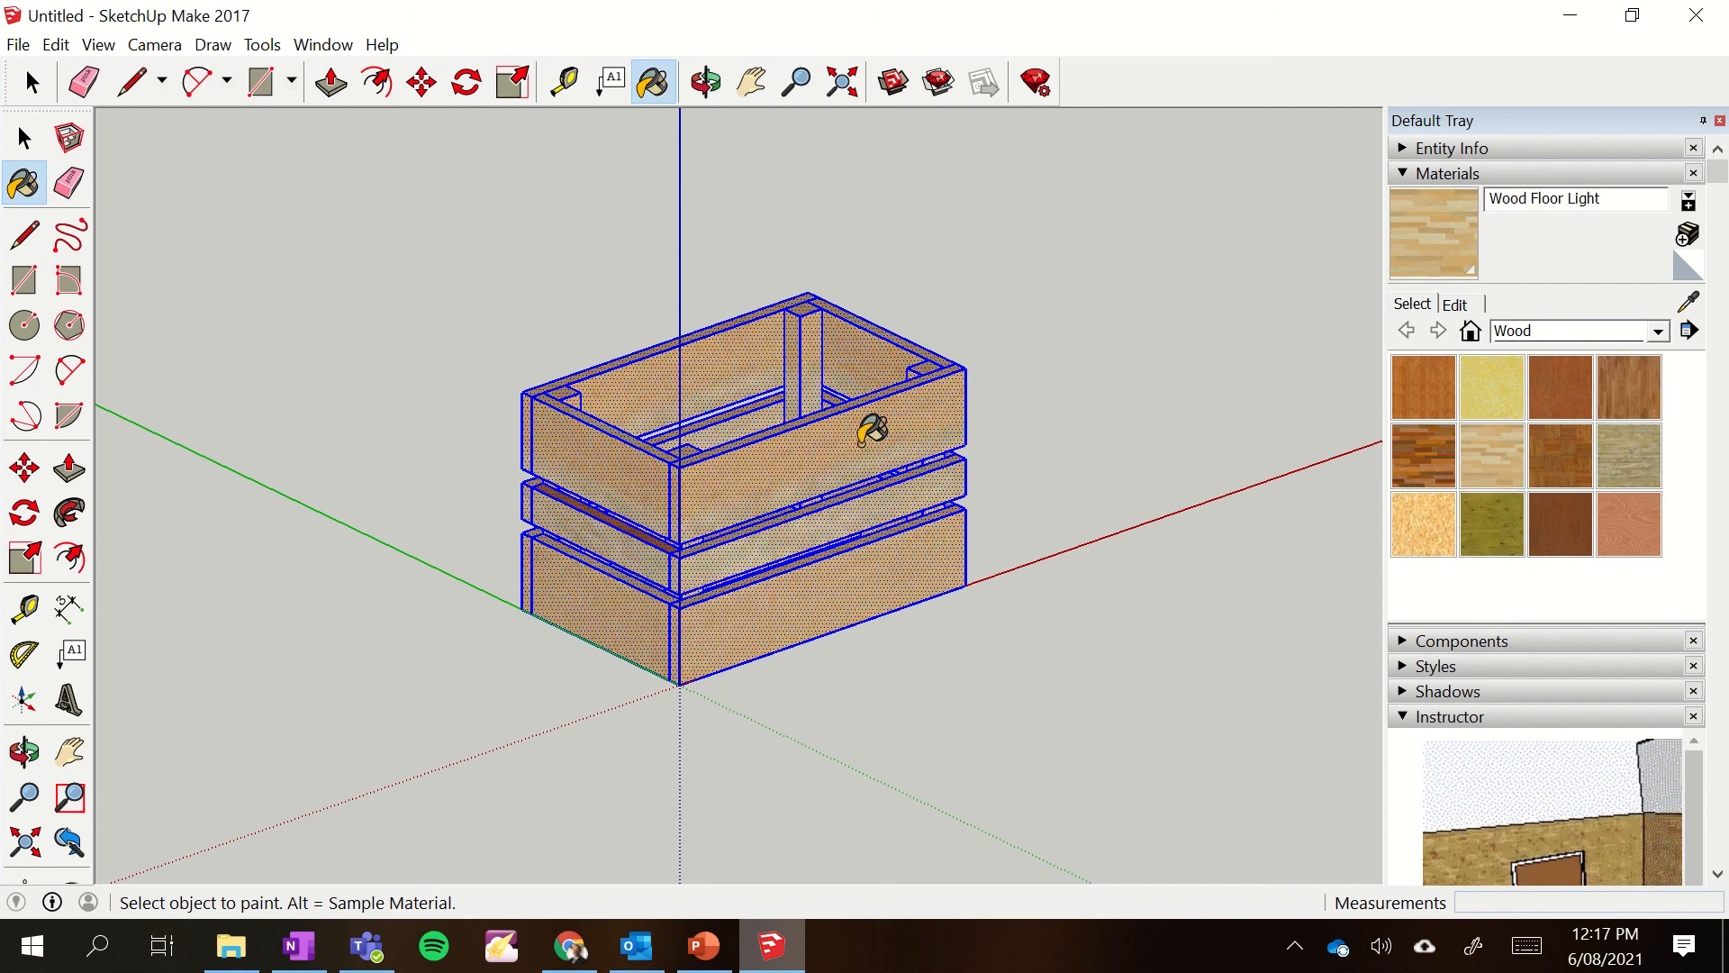
# - Paint the whole selected crate with Wood Floor and clear the selection
pyautogui.click(1423, 398)
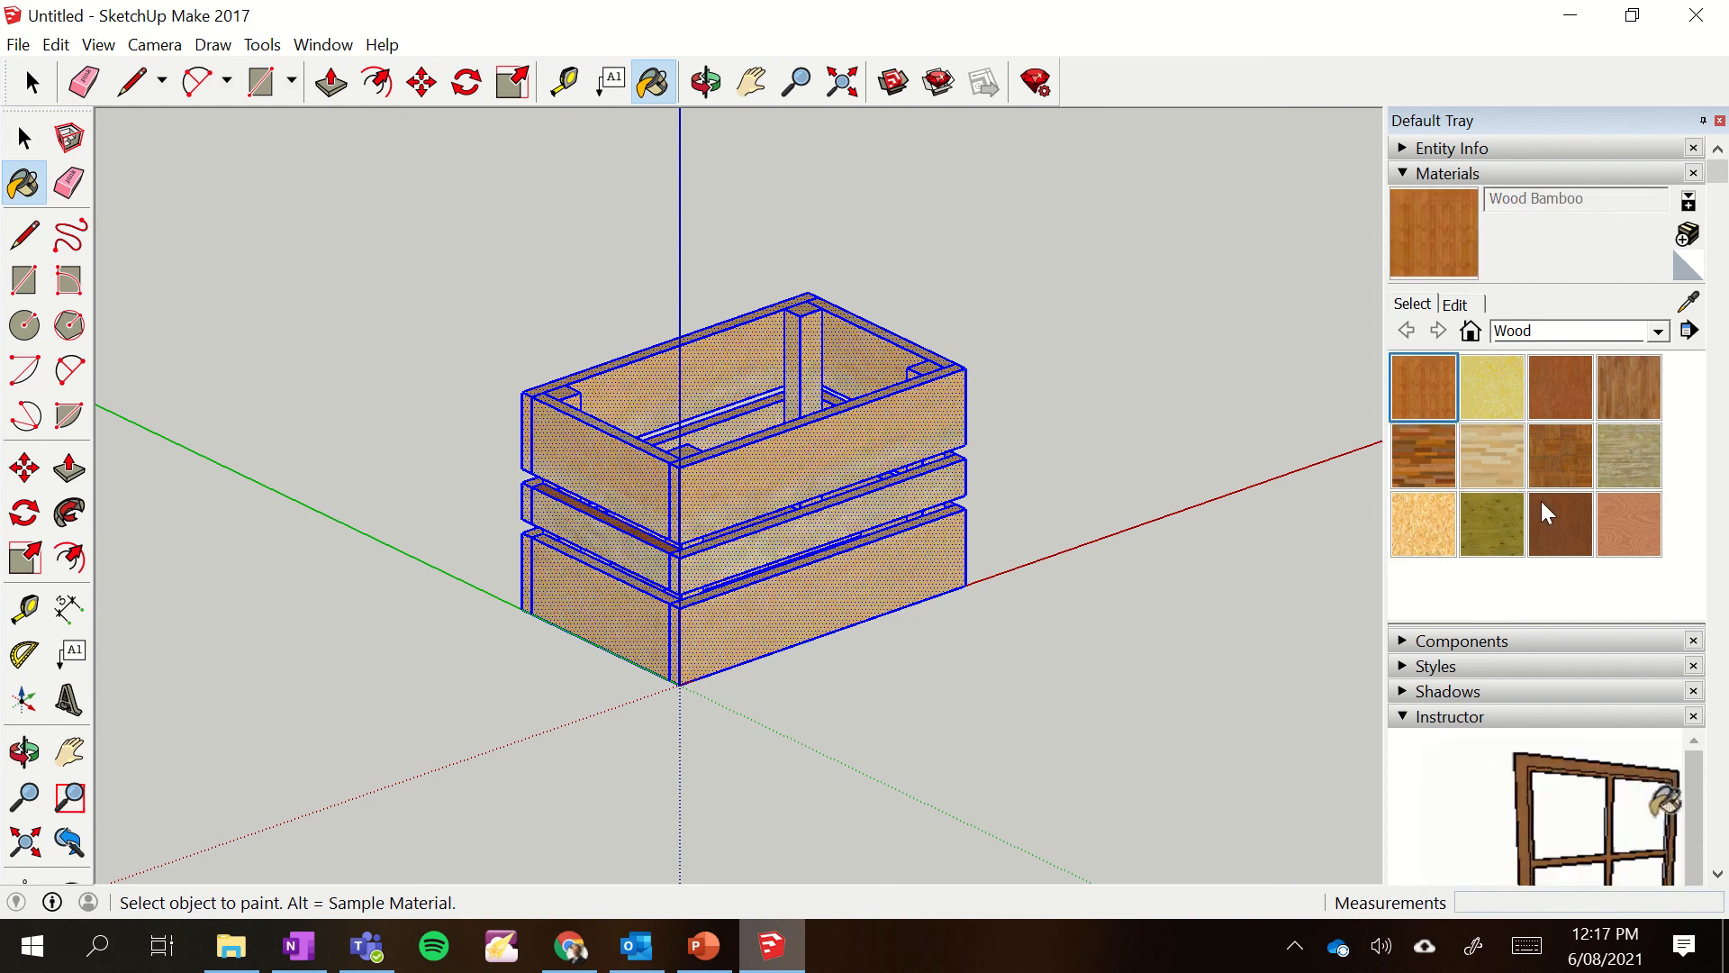
pyautogui.click(1627, 385)
pyautogui.click(784, 461)
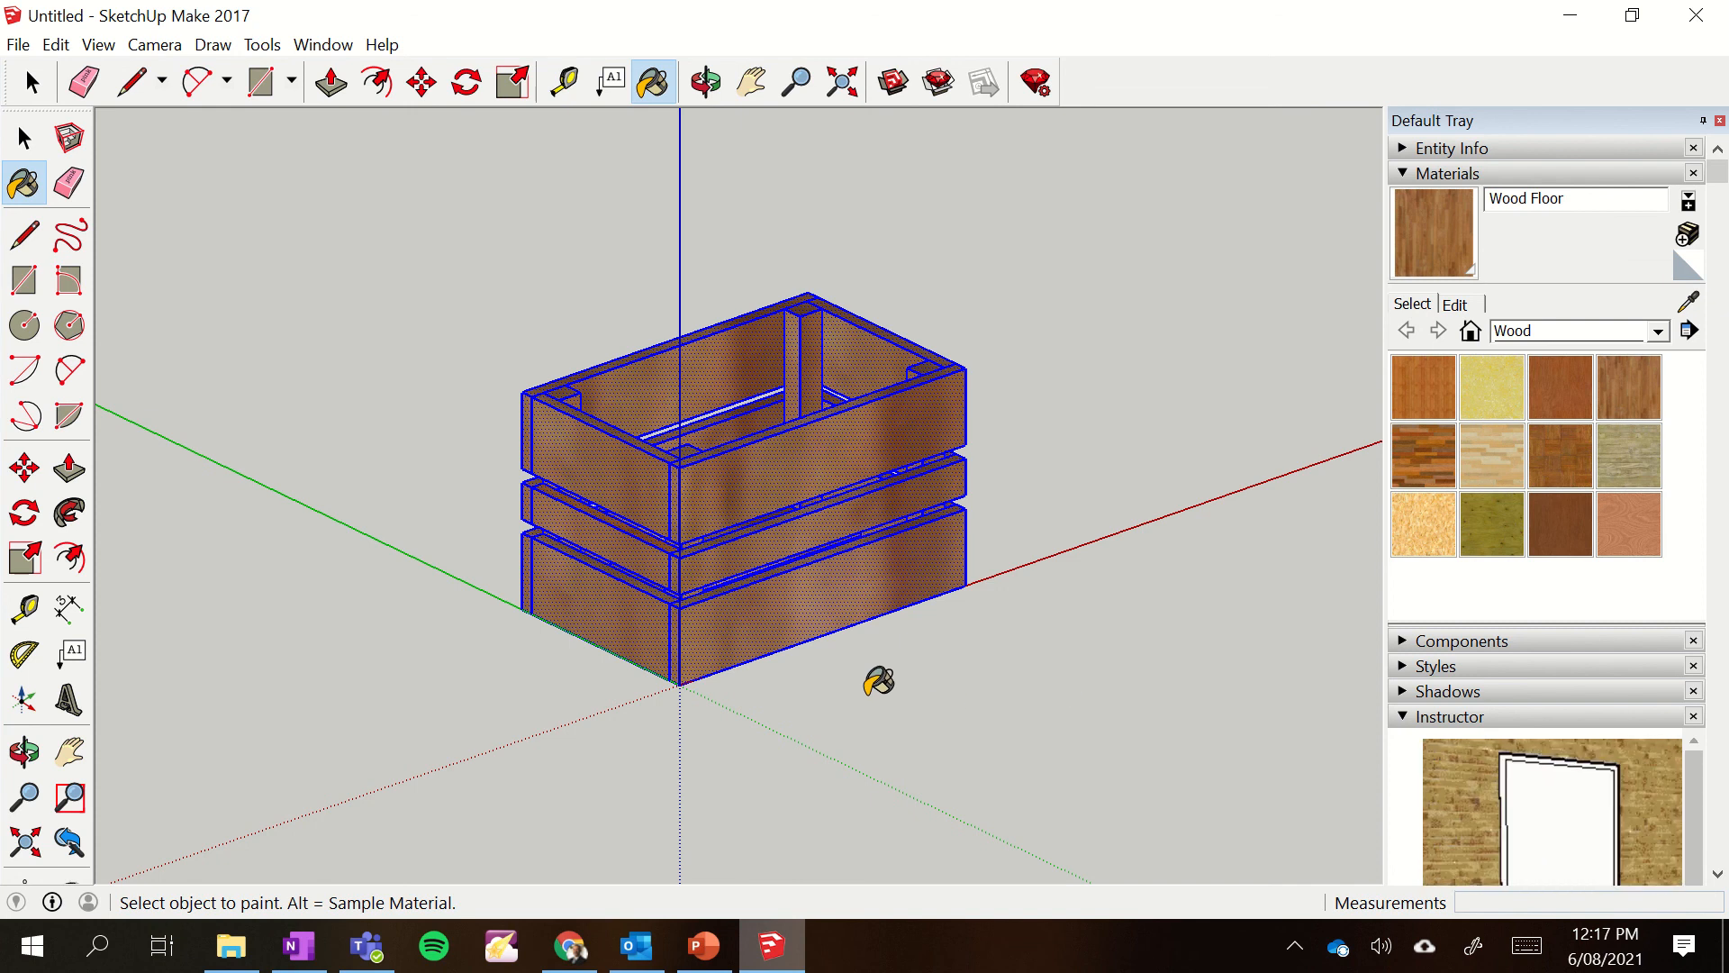
pyautogui.click(55, 47)
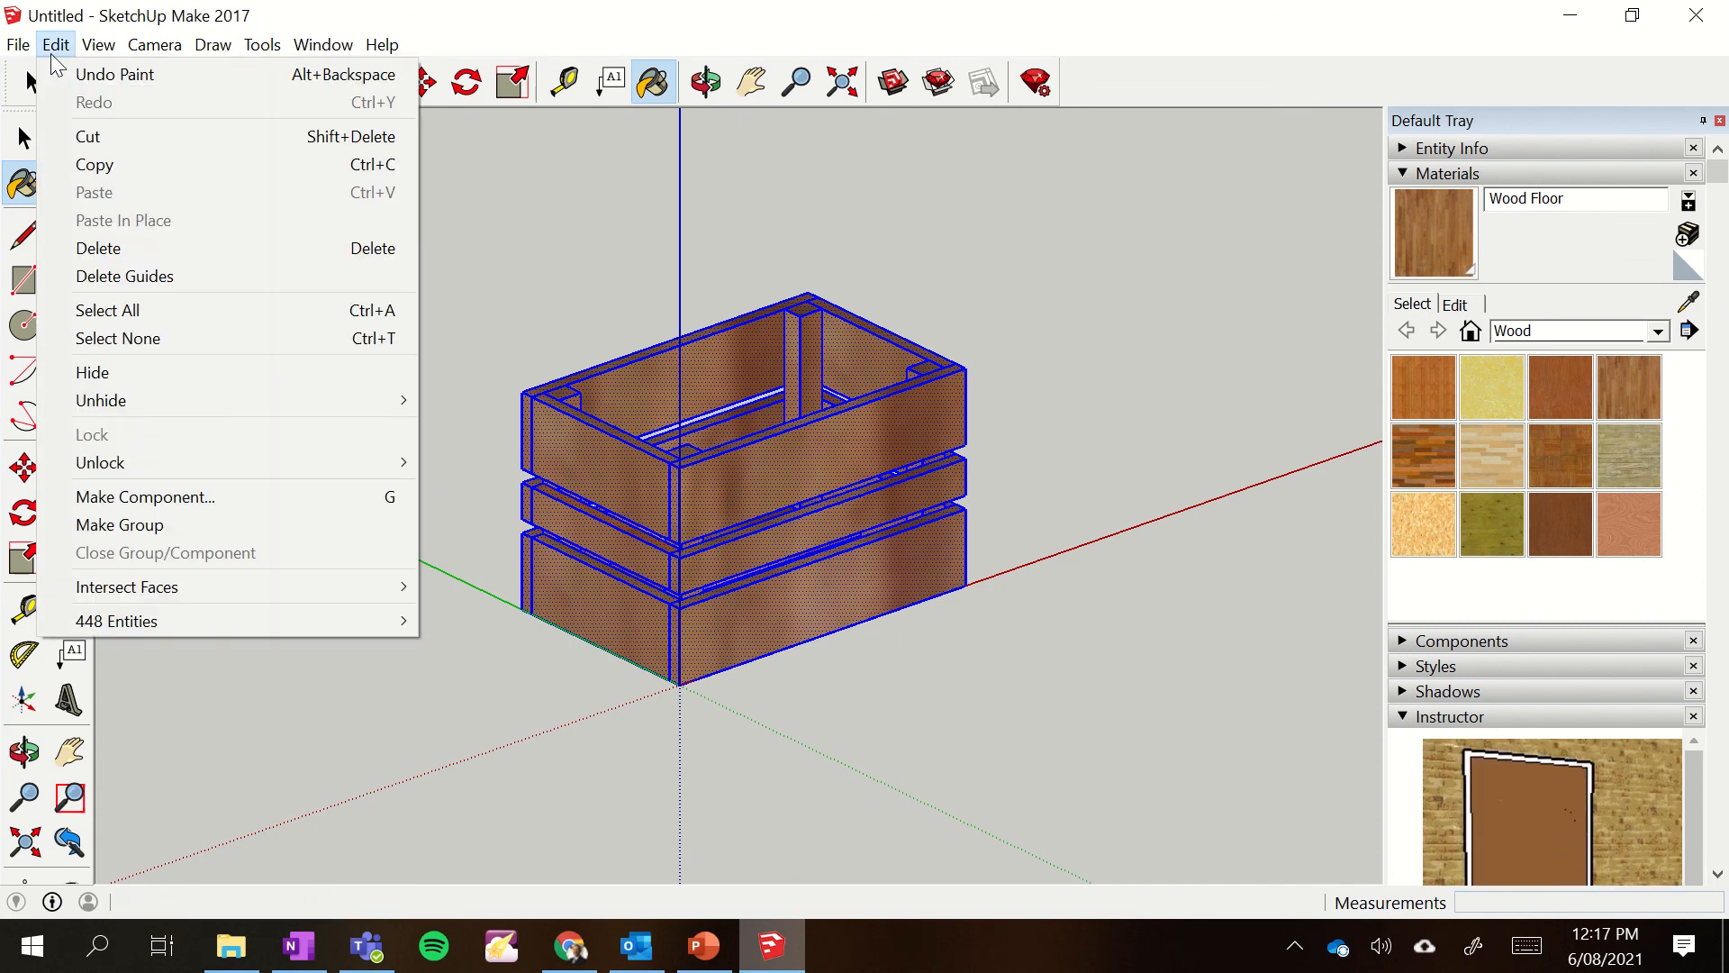
pyautogui.click(174, 340)
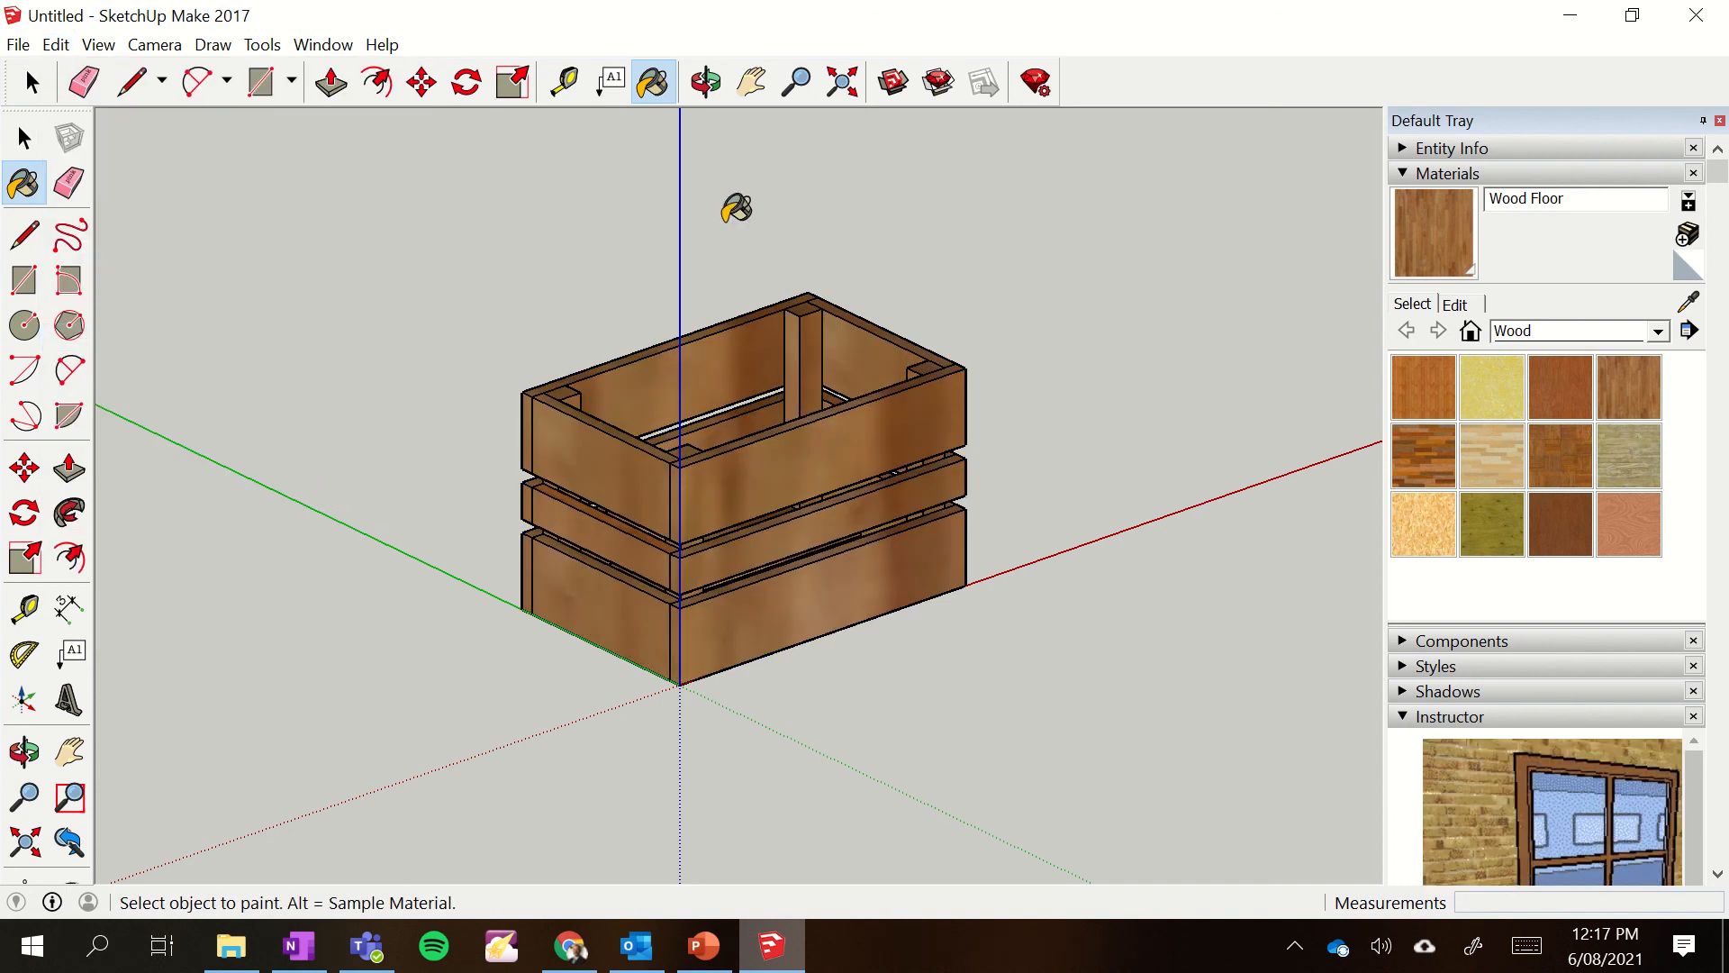
# - Paint the mismatched inner face of the middle slat on the end wall at the origin with Wood Floor
pyautogui.scroll(4, 759, 541)
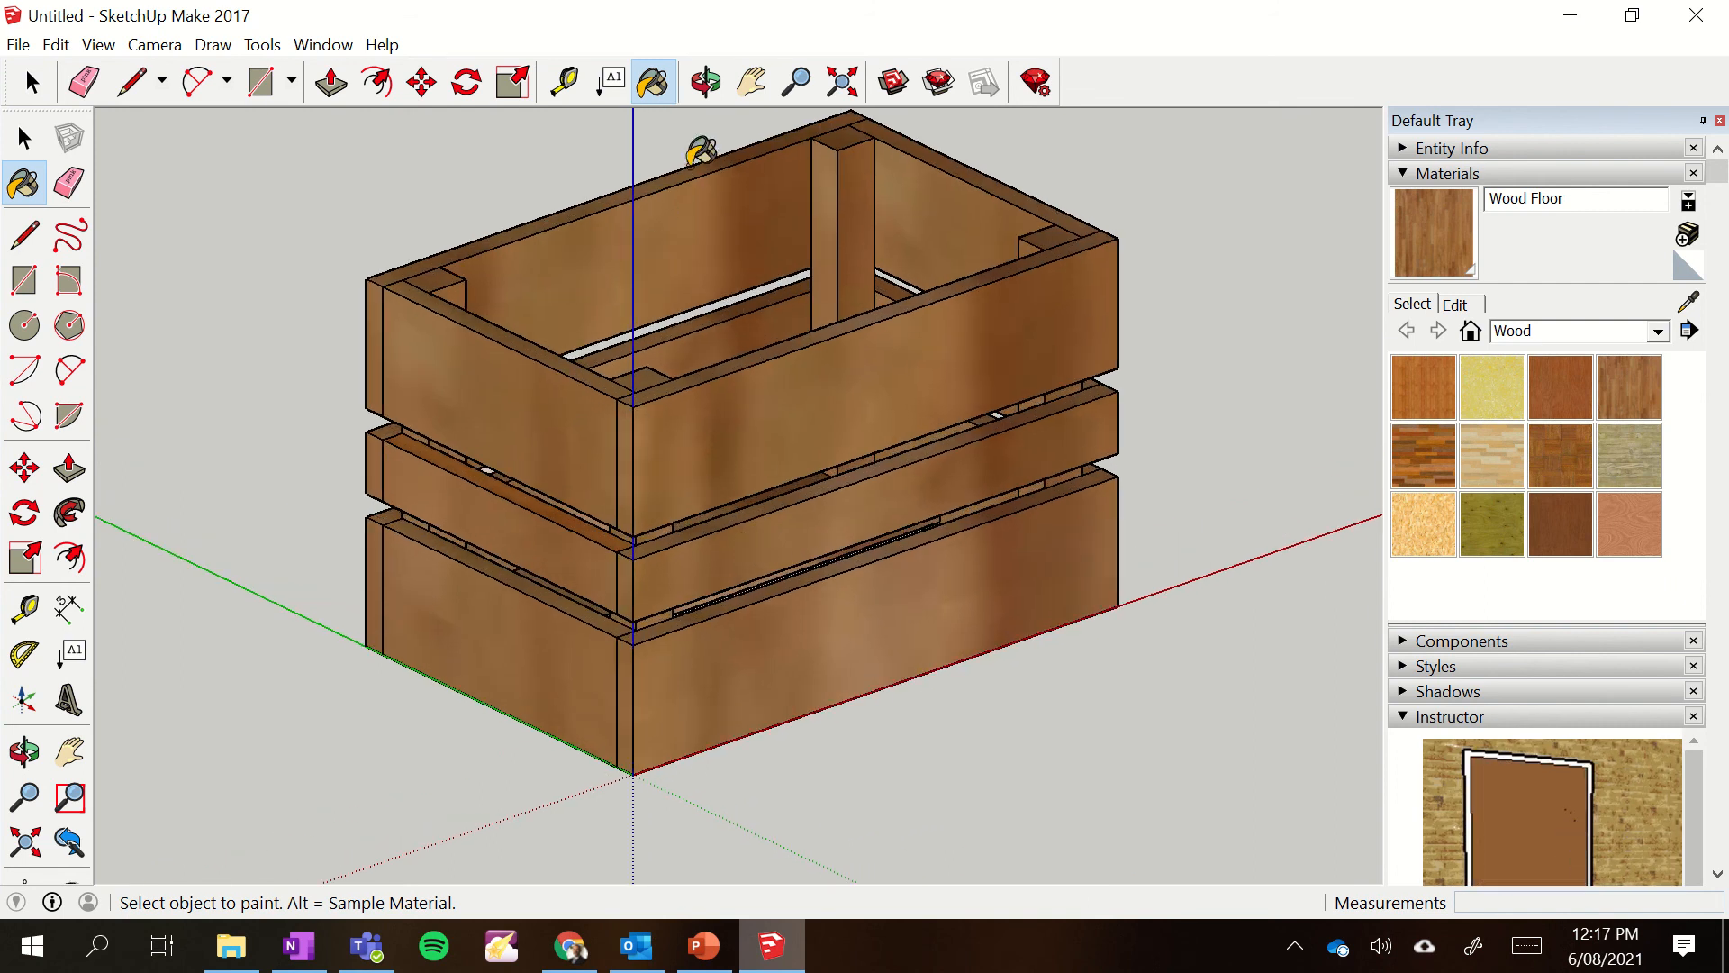
pyautogui.click(706, 82)
pyautogui.moveTo(721, 315); pyautogui.dragTo(784, 478)
pyautogui.moveTo(365, 388); pyautogui.dragTo(241, 870)
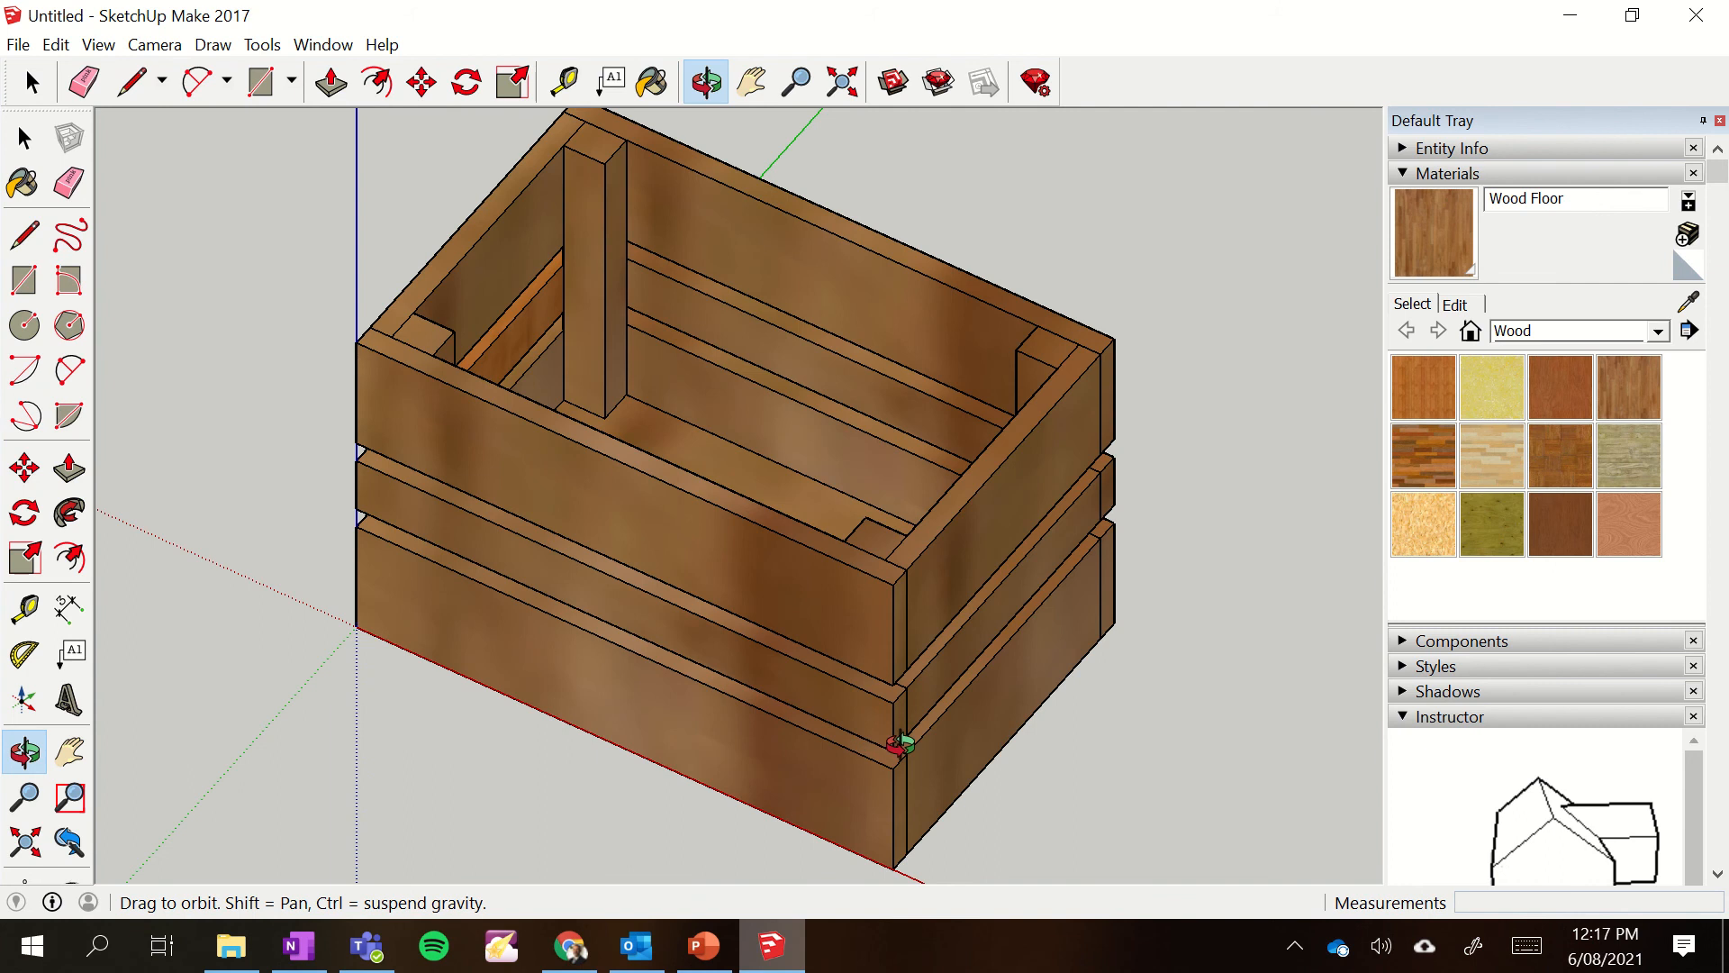
pyautogui.moveTo(901, 744); pyautogui.dragTo(509, 744)
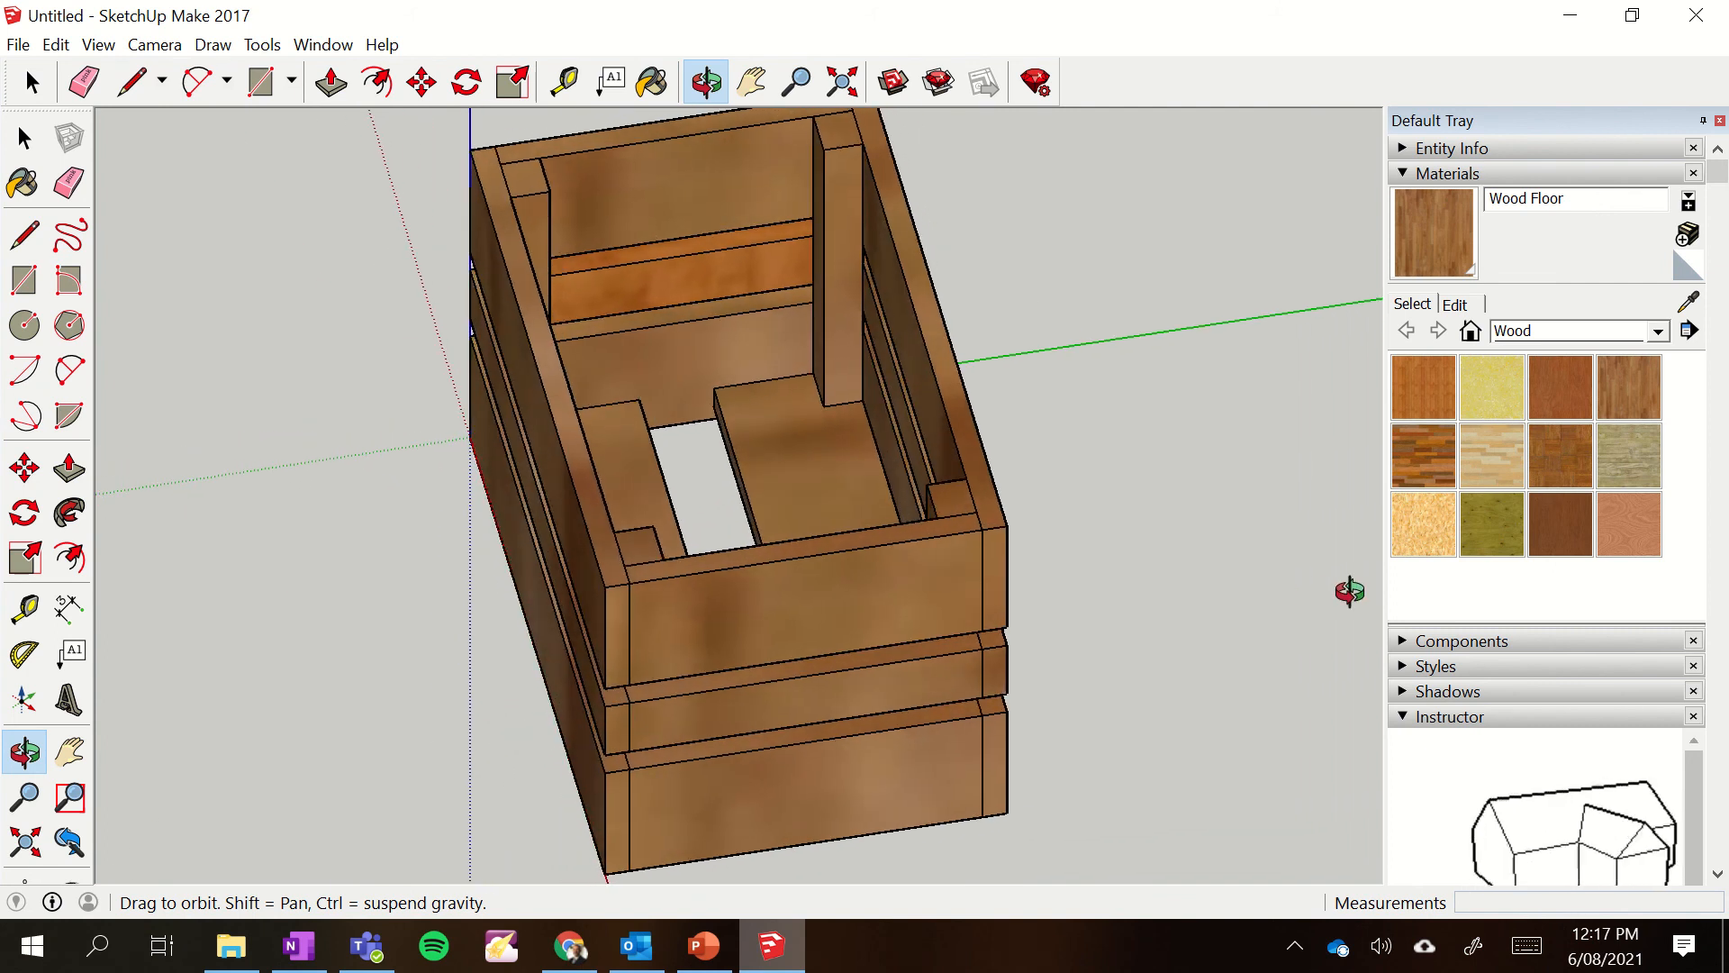
pyautogui.click(653, 82)
pyautogui.click(716, 248)
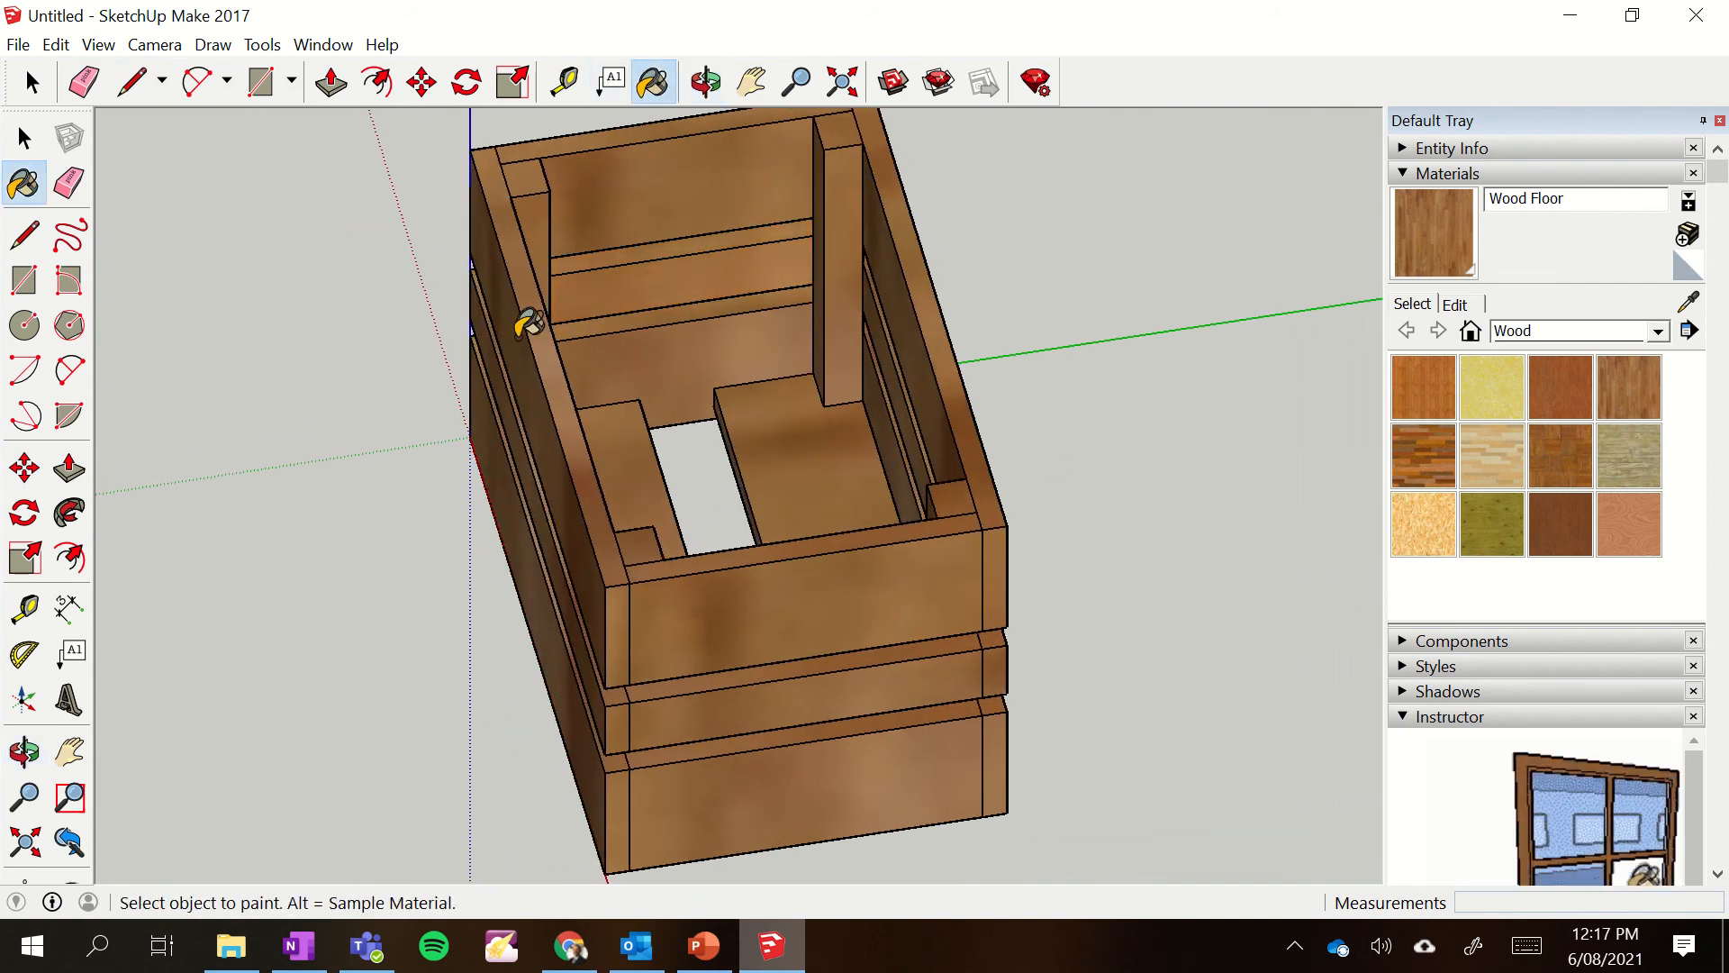
# - Paint the mismatched underside edge of the middle slat on the end wall along the green axis with Wood Floor
pyautogui.click(707, 82)
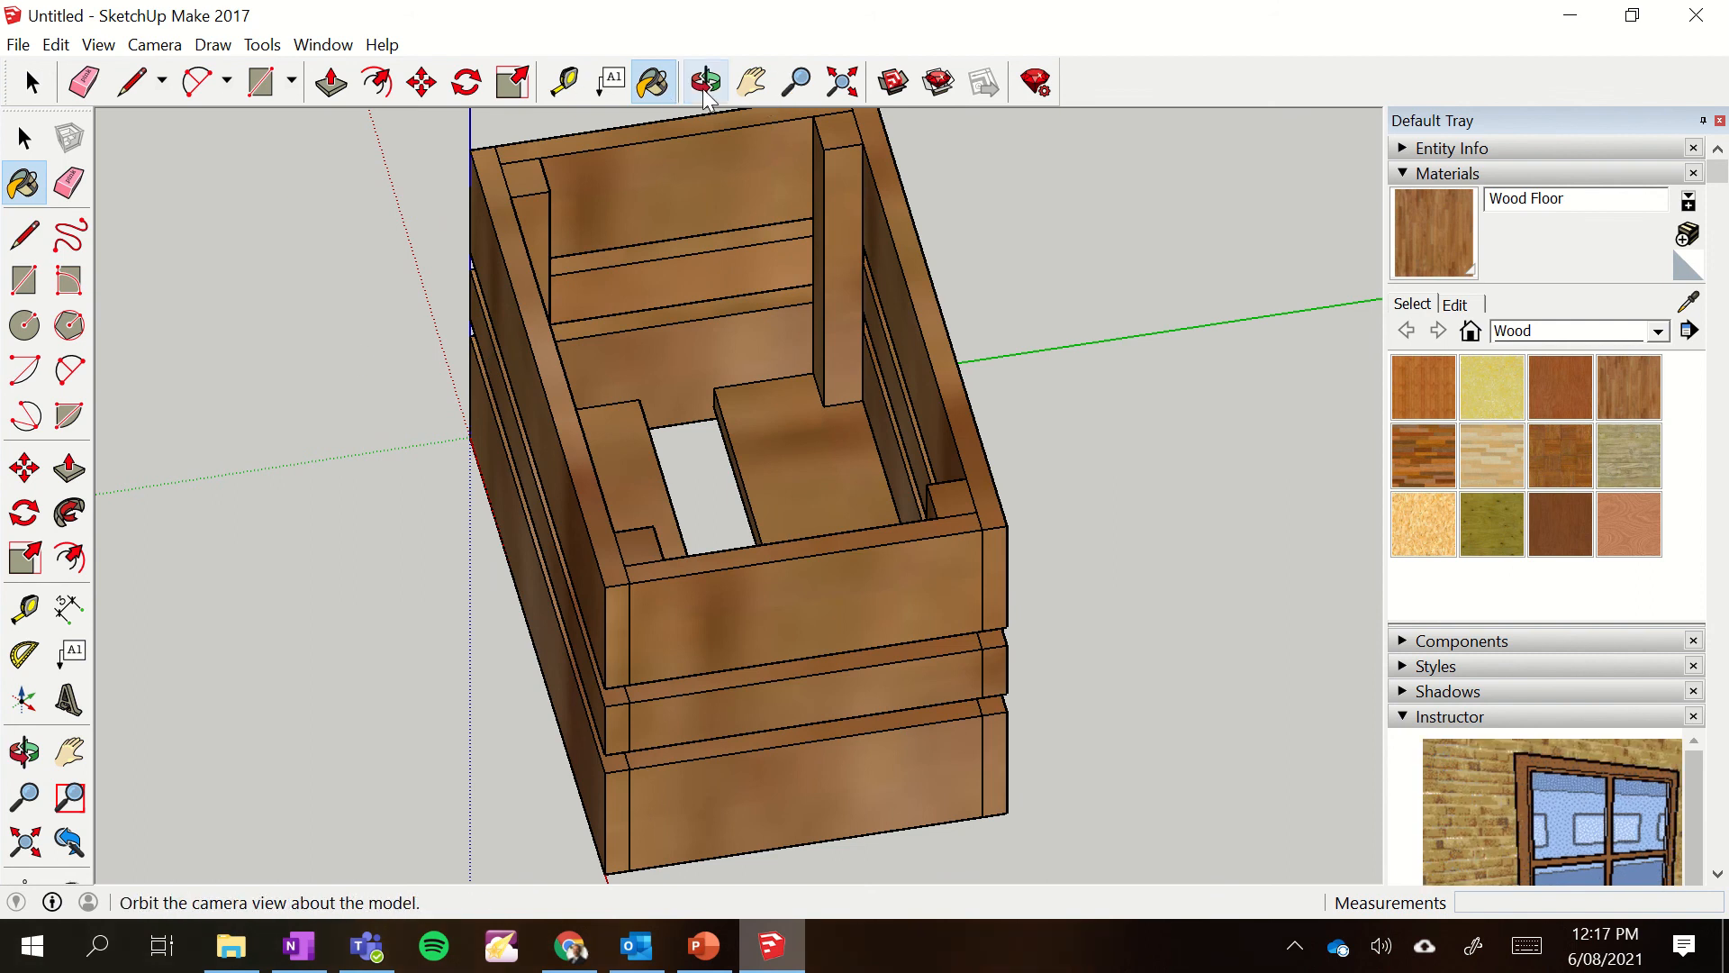
pyautogui.moveTo(529, 706); pyautogui.dragTo(1384, 595)
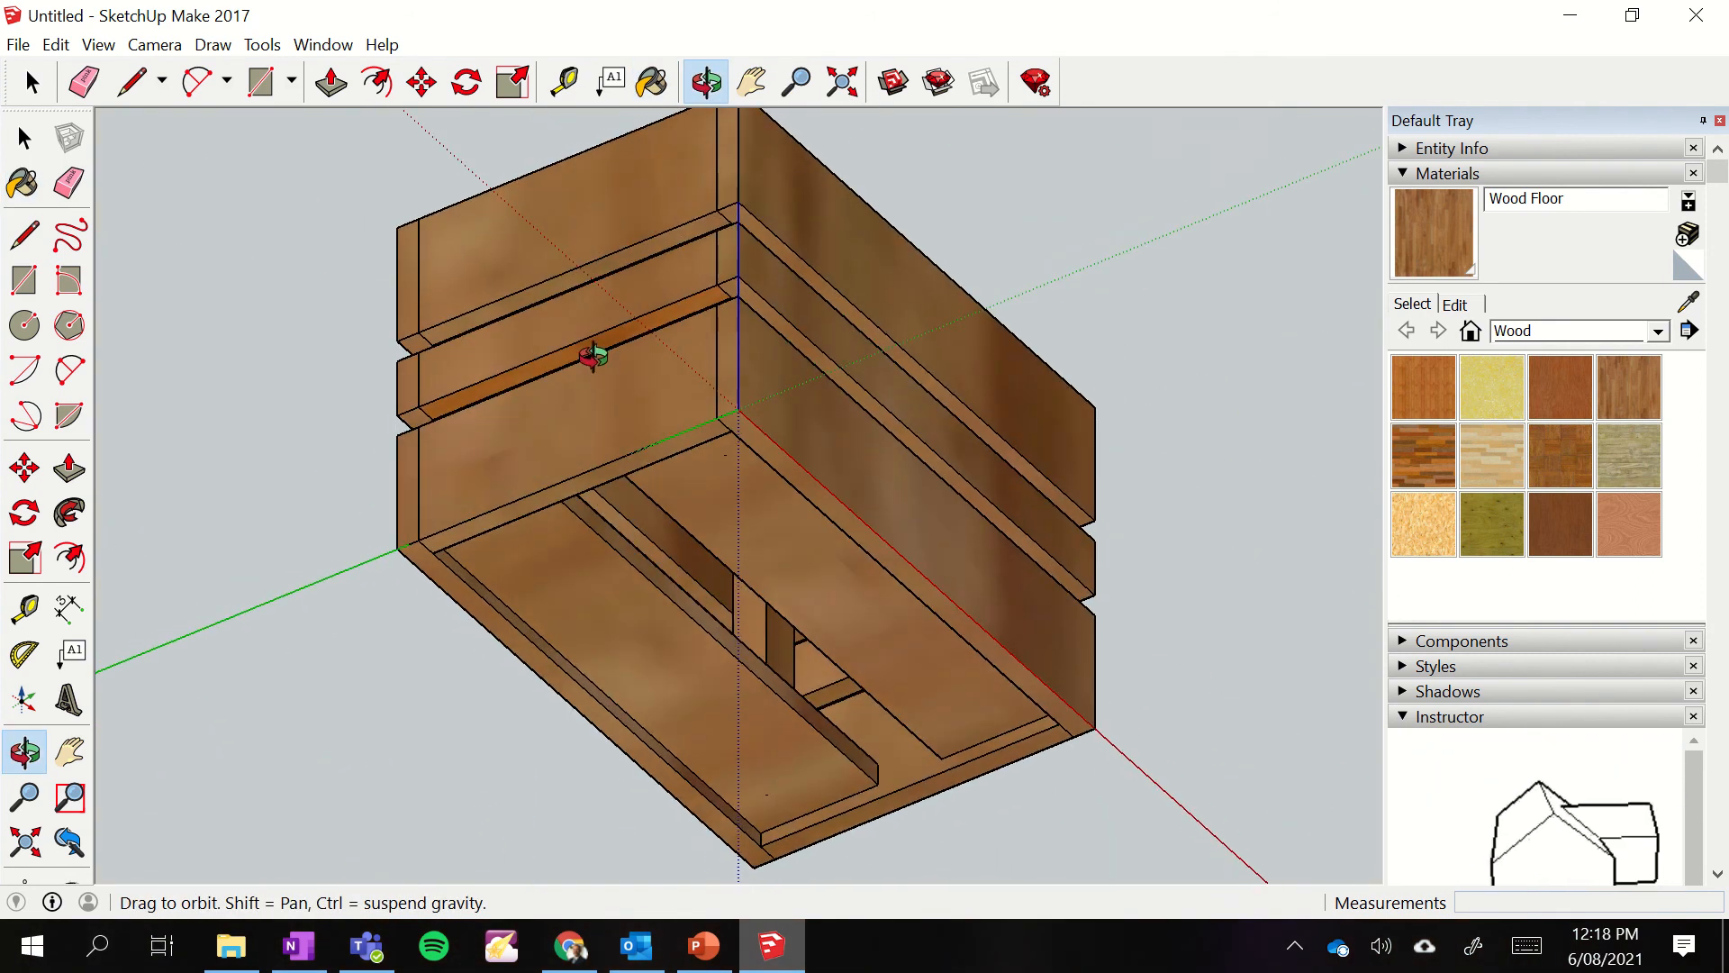
pyautogui.click(653, 82)
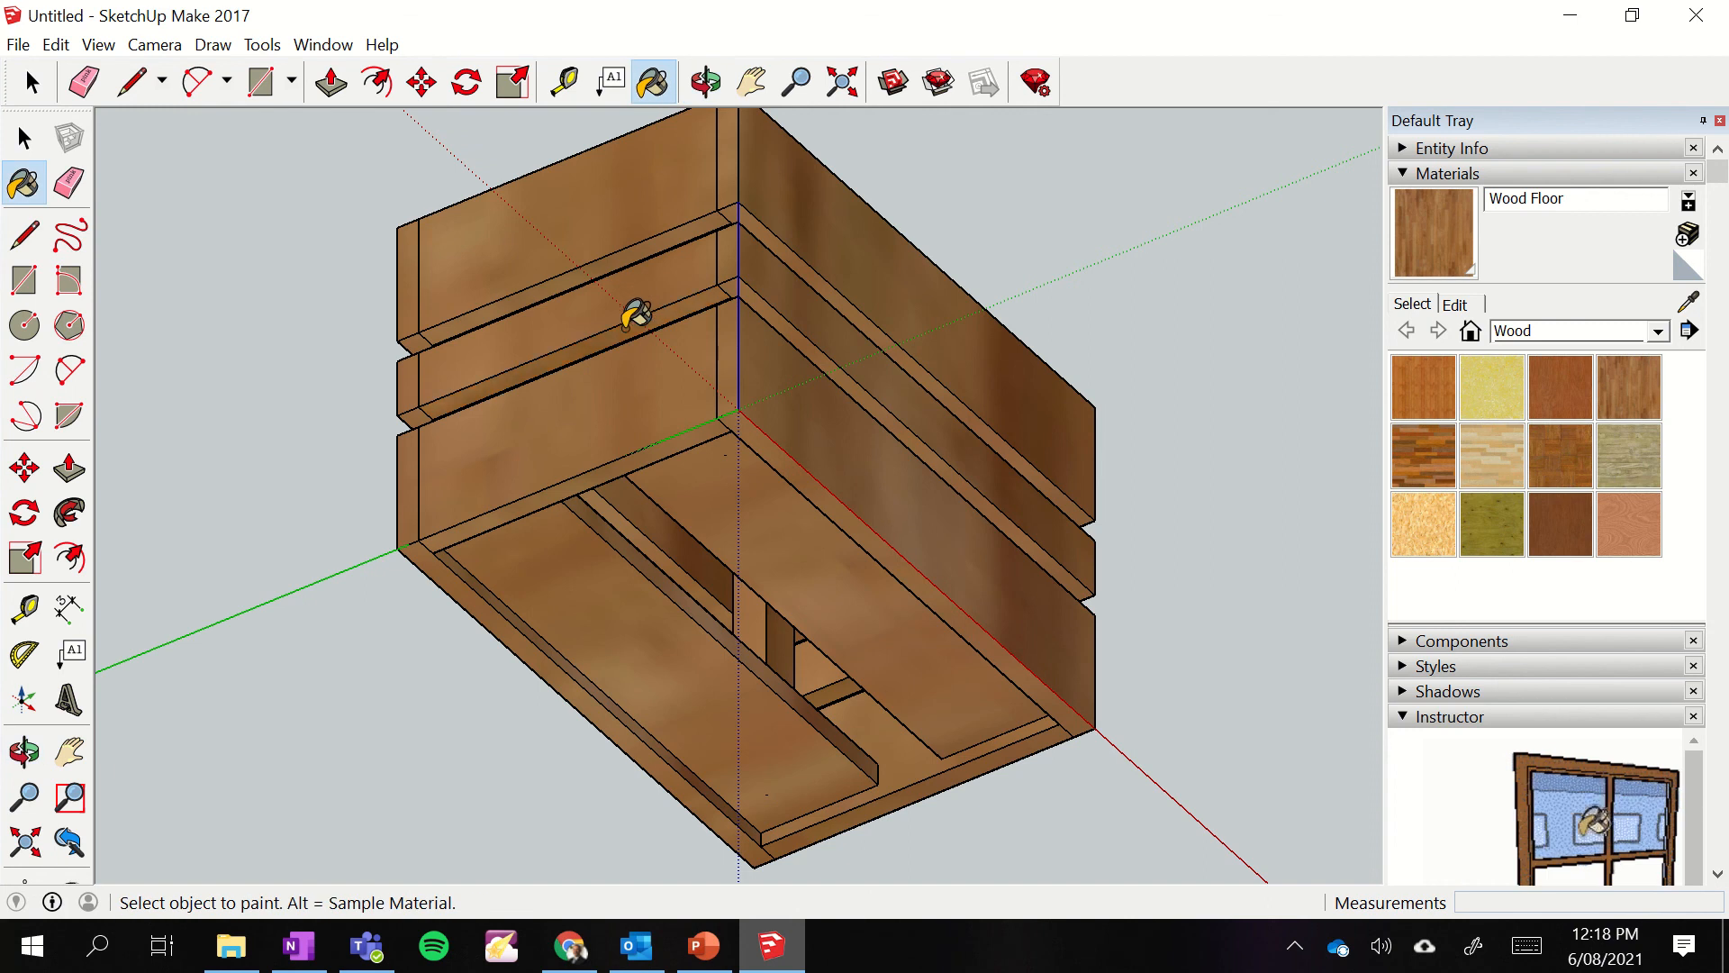
# - Export an angled view of the crate from above as a 2D graphic in JPEG format, named Your Name Timber Crate, to Documents
pyautogui.click(706, 82)
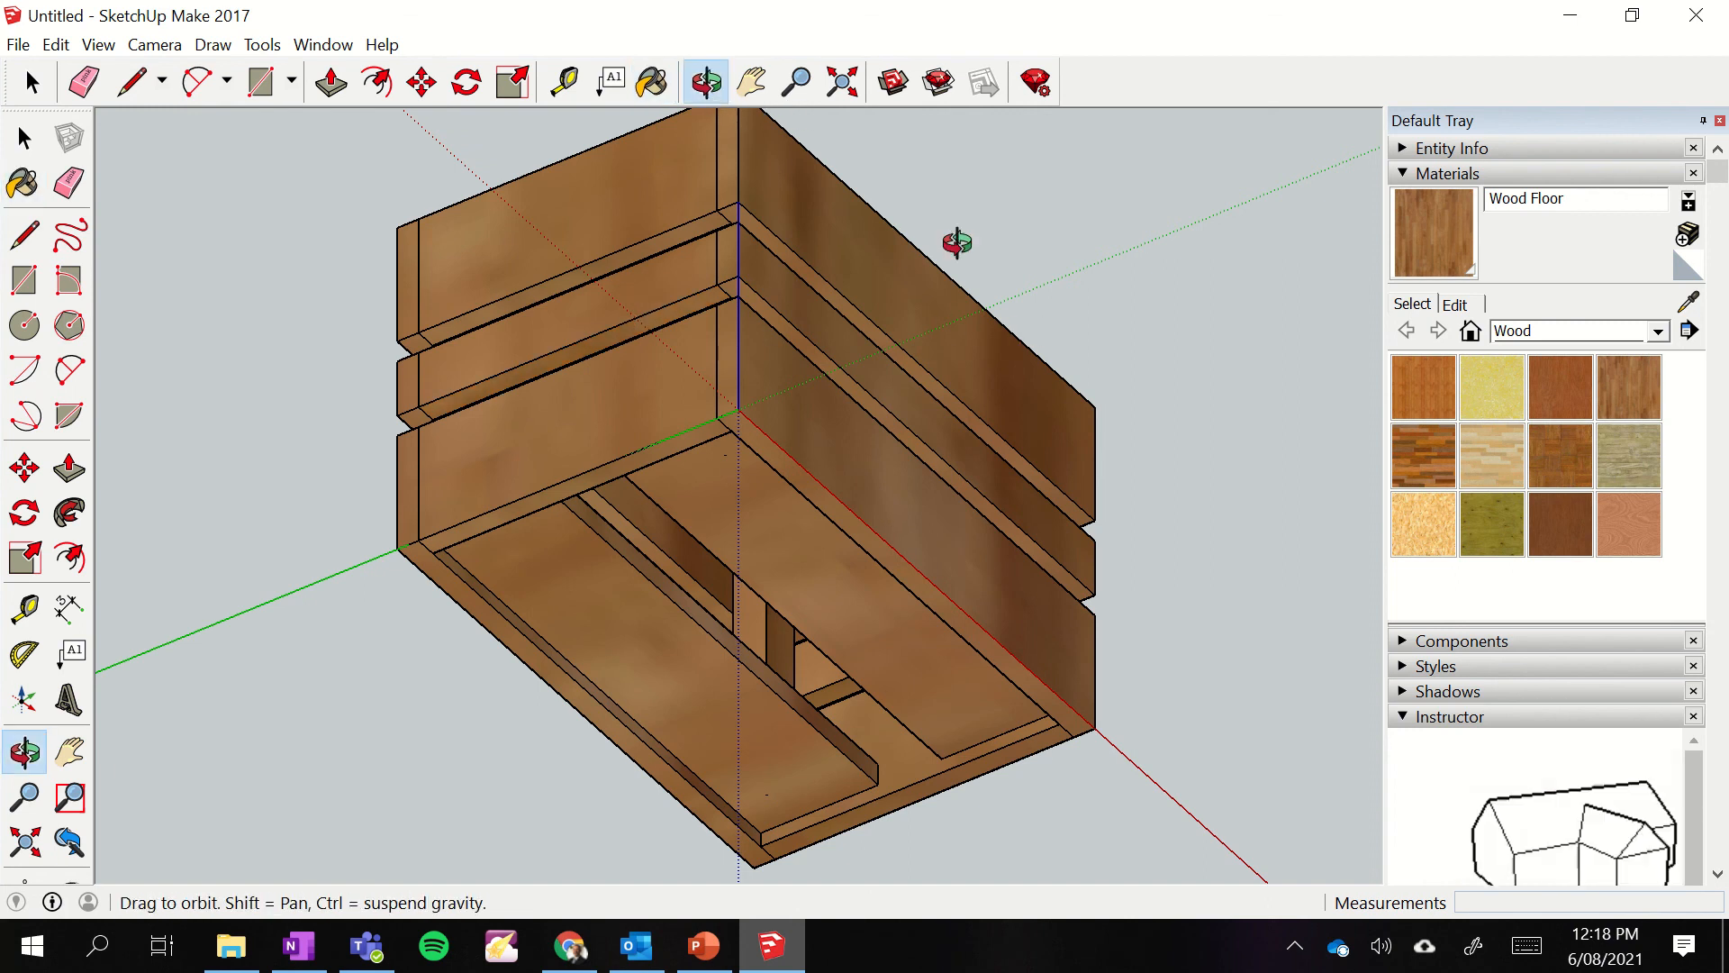
pyautogui.moveTo(957, 243); pyautogui.dragTo(980, 726)
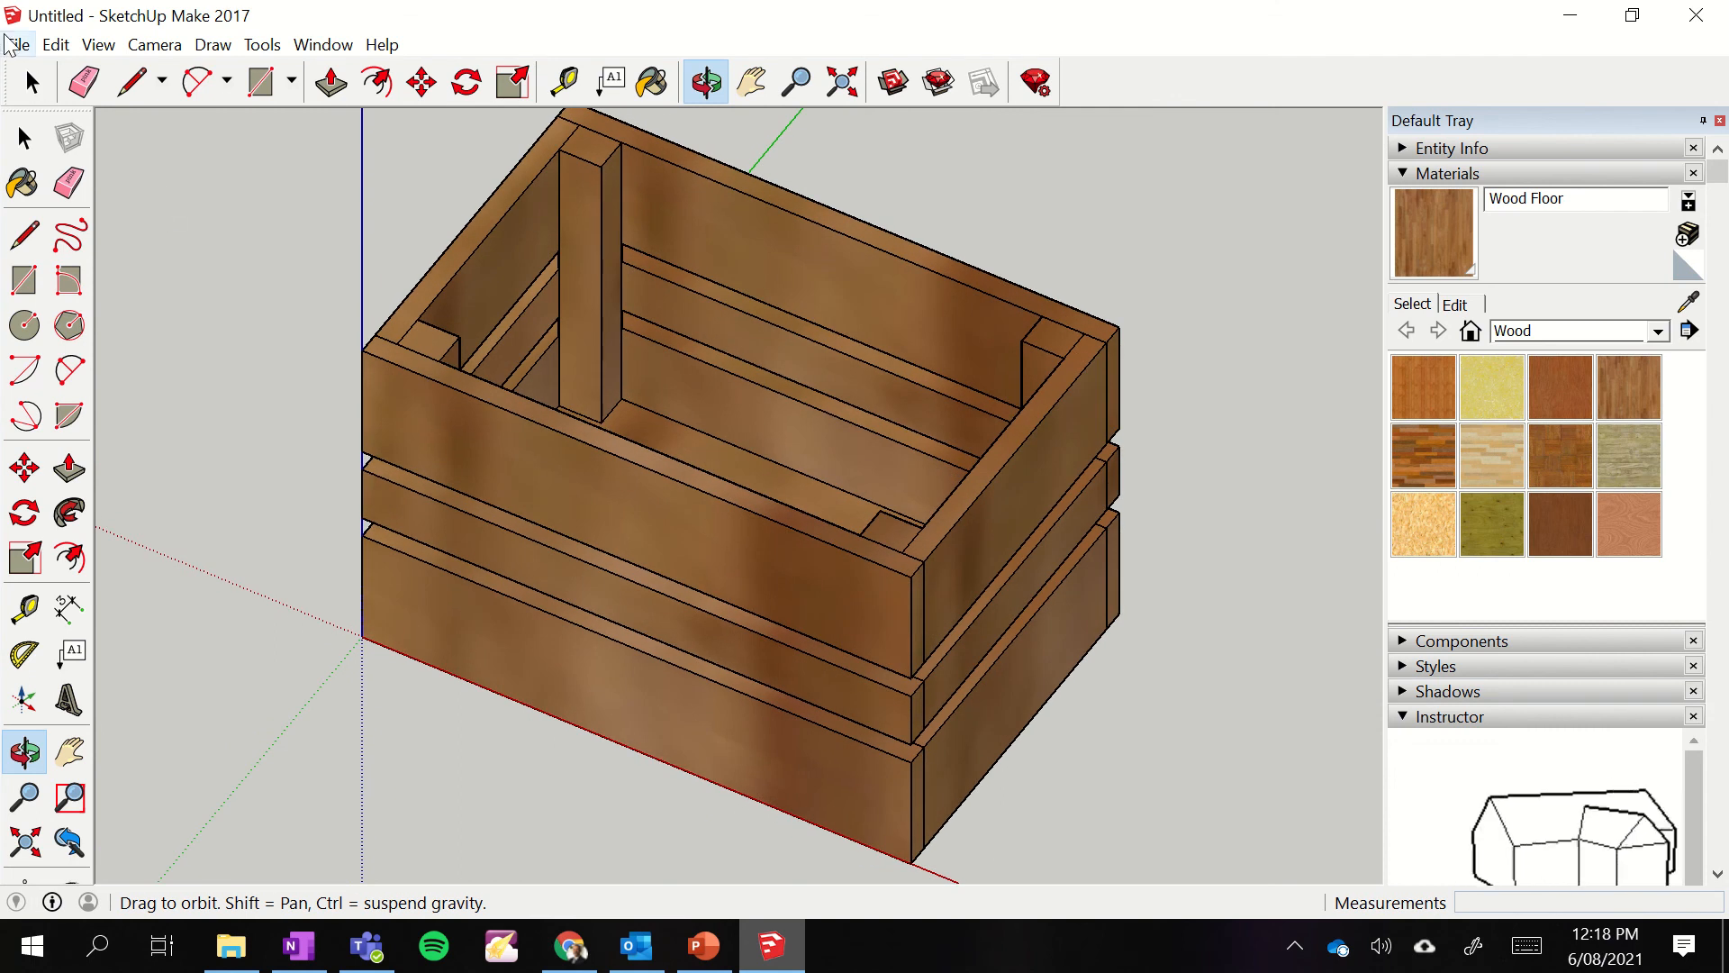
pyautogui.click(13, 44)
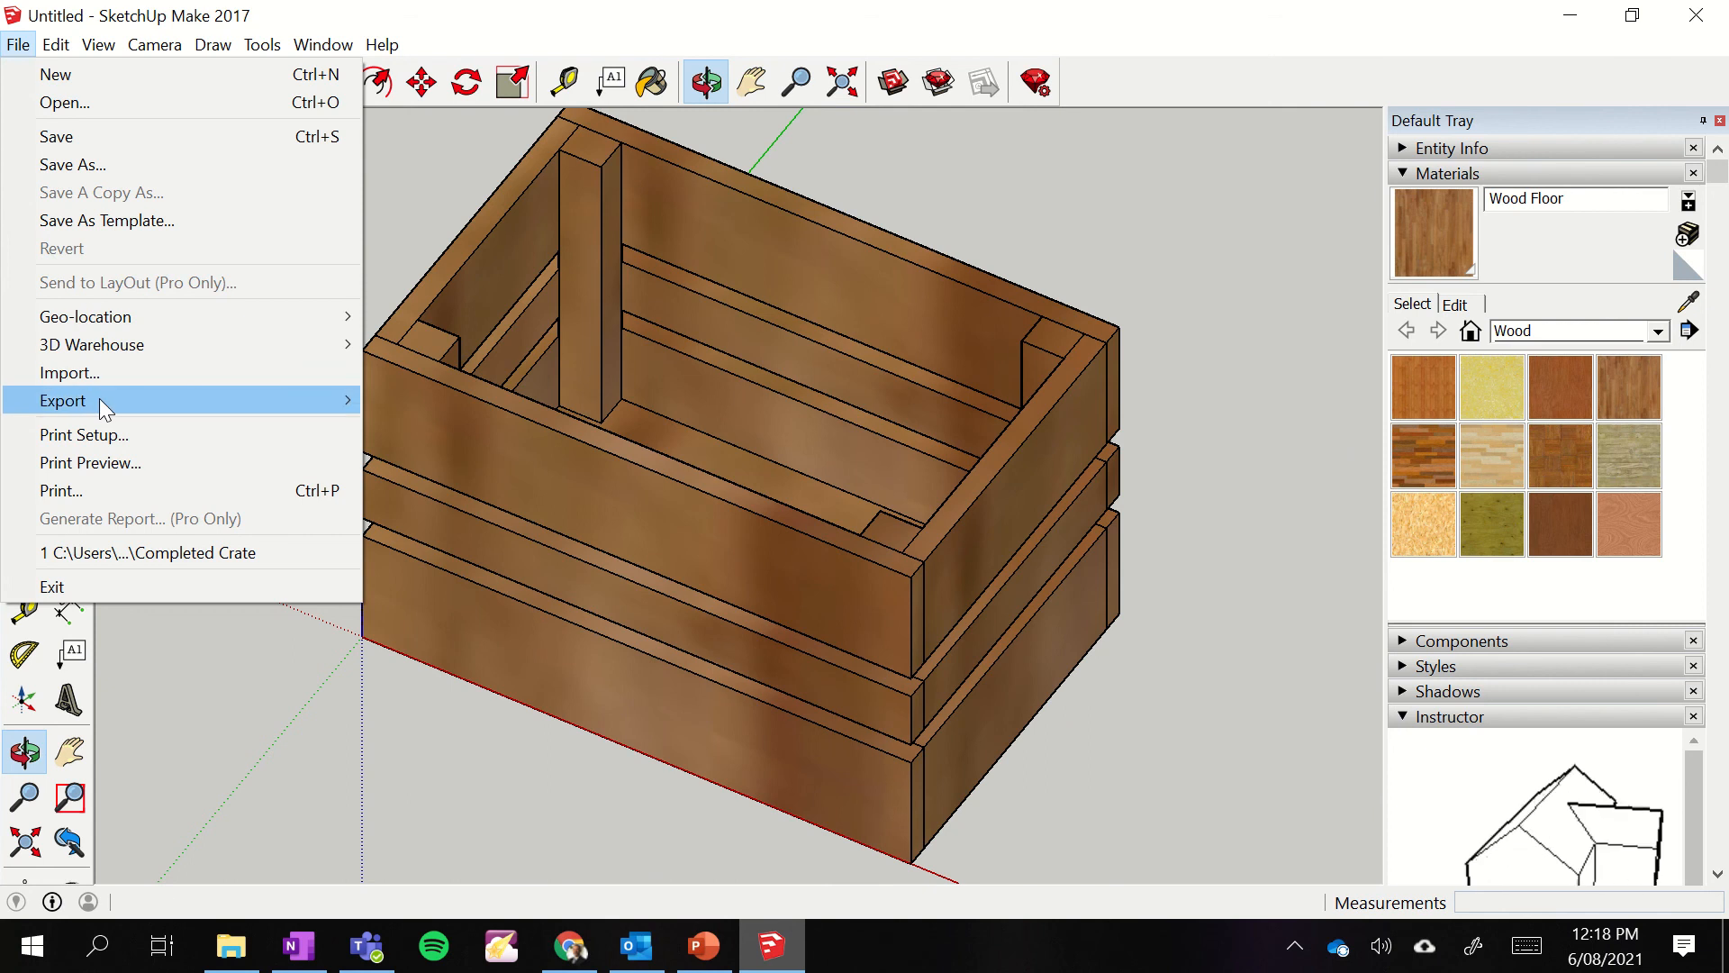
pyautogui.moveTo(101, 399)
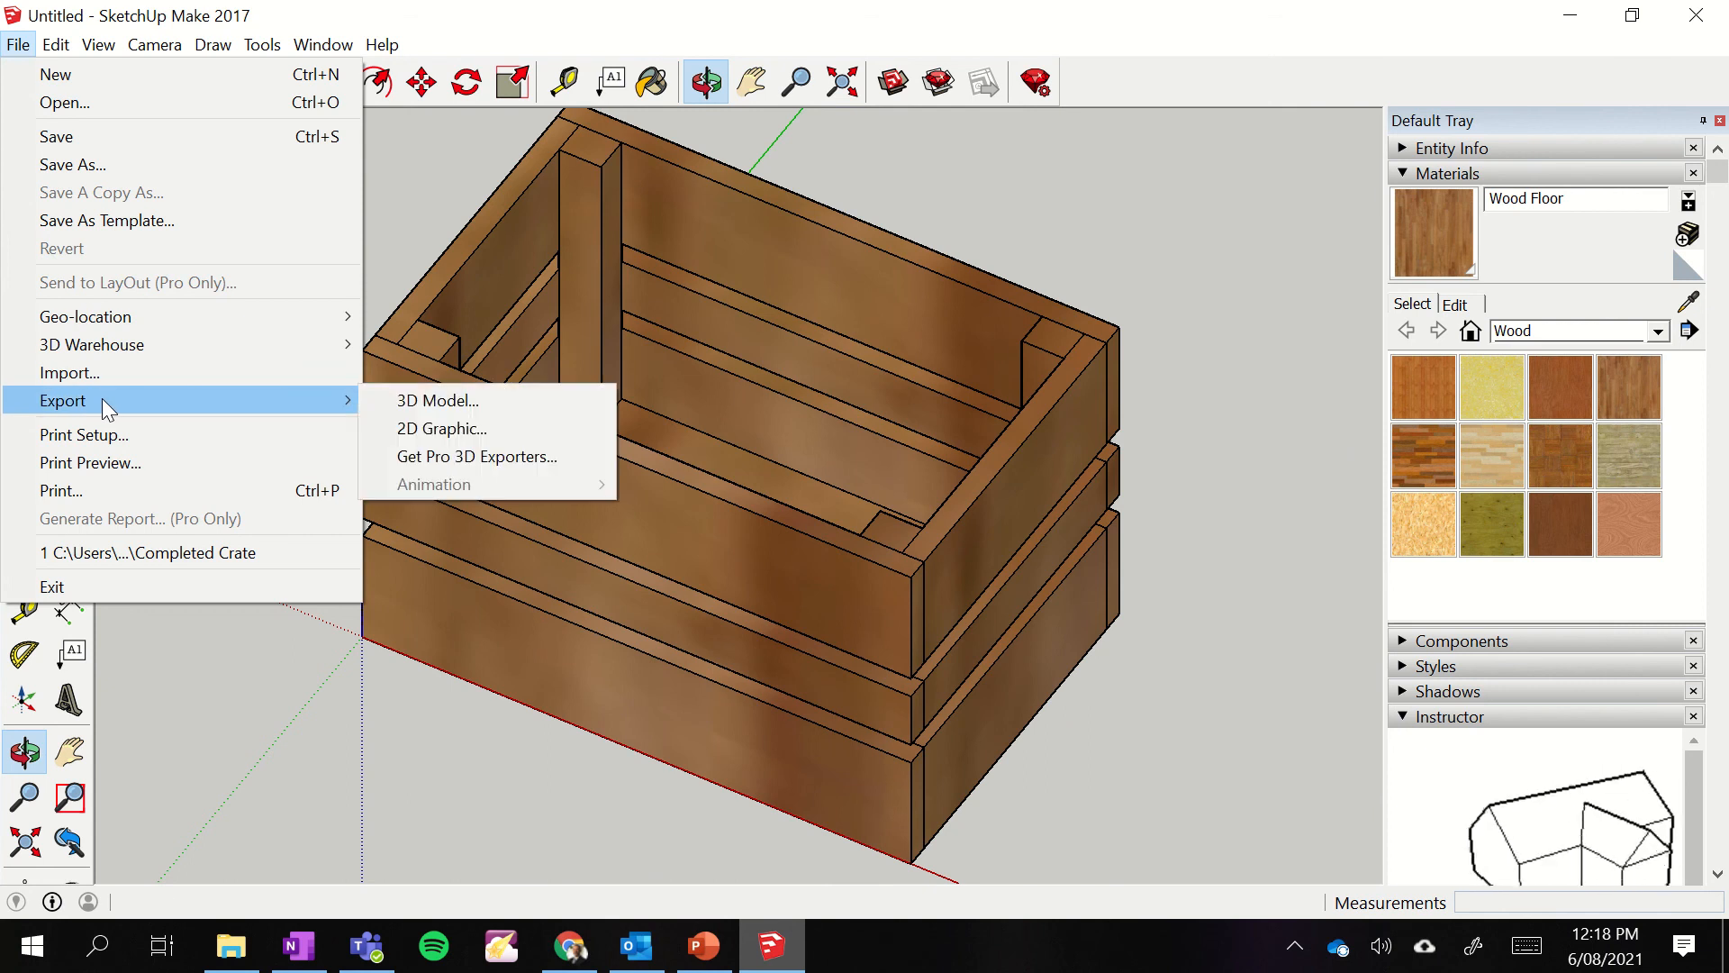
pyautogui.click(447, 429)
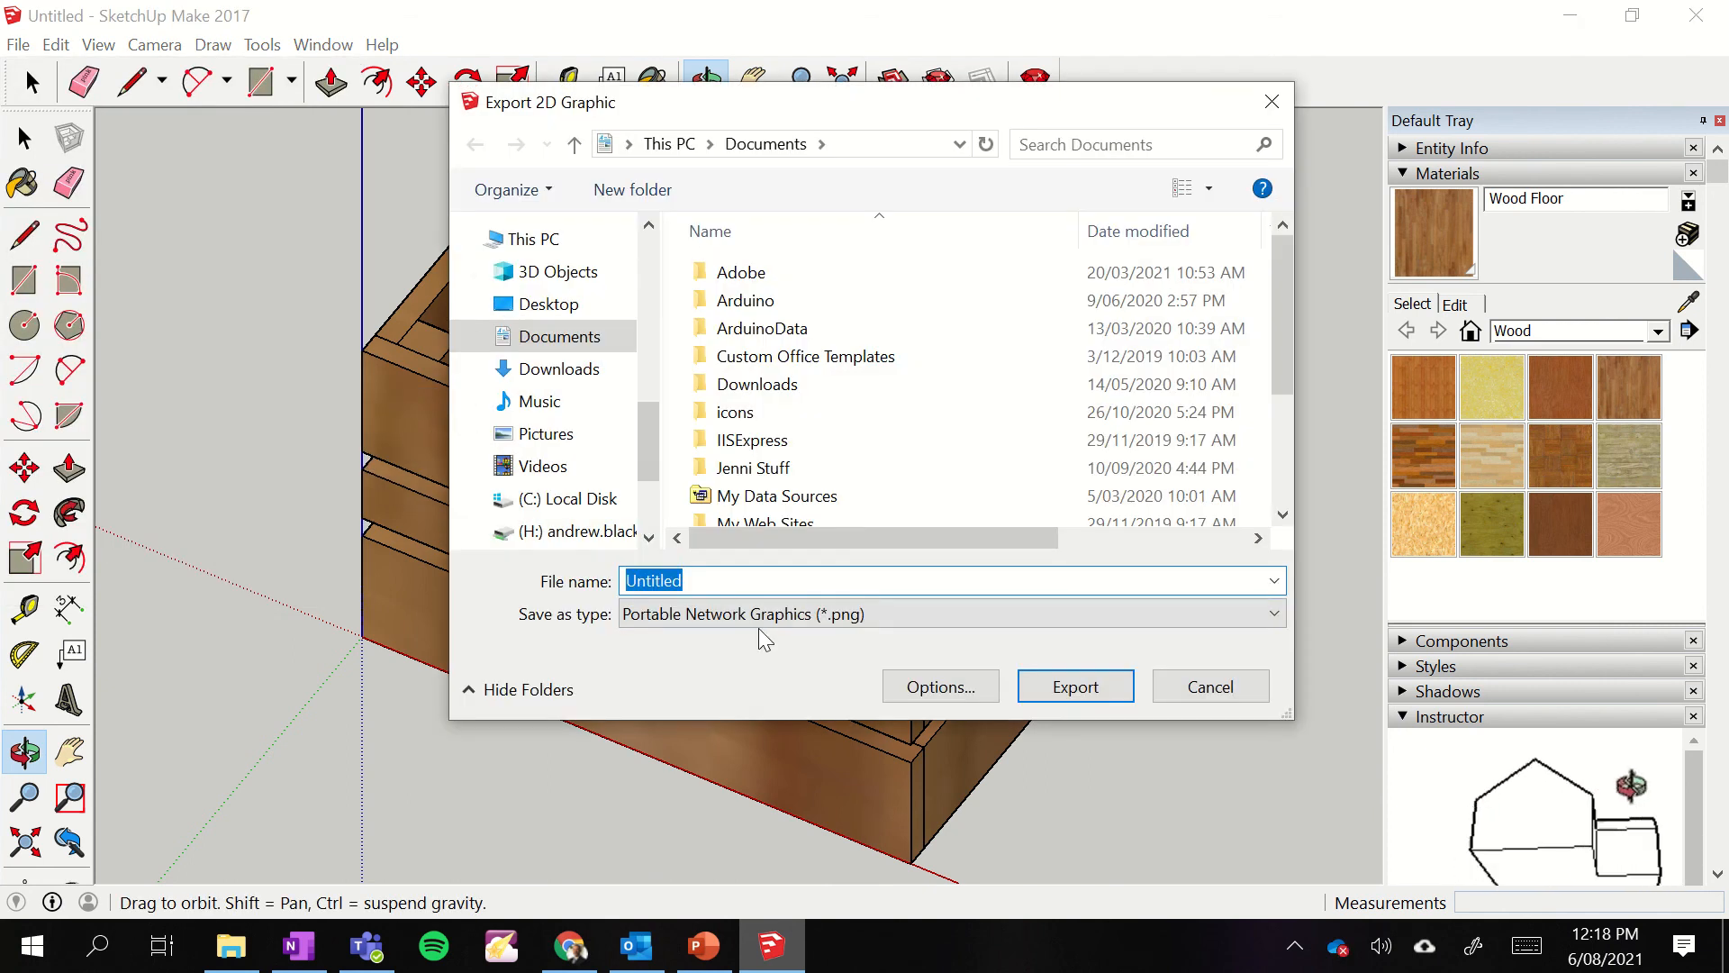
pyautogui.click(788, 617)
pyautogui.click(780, 663)
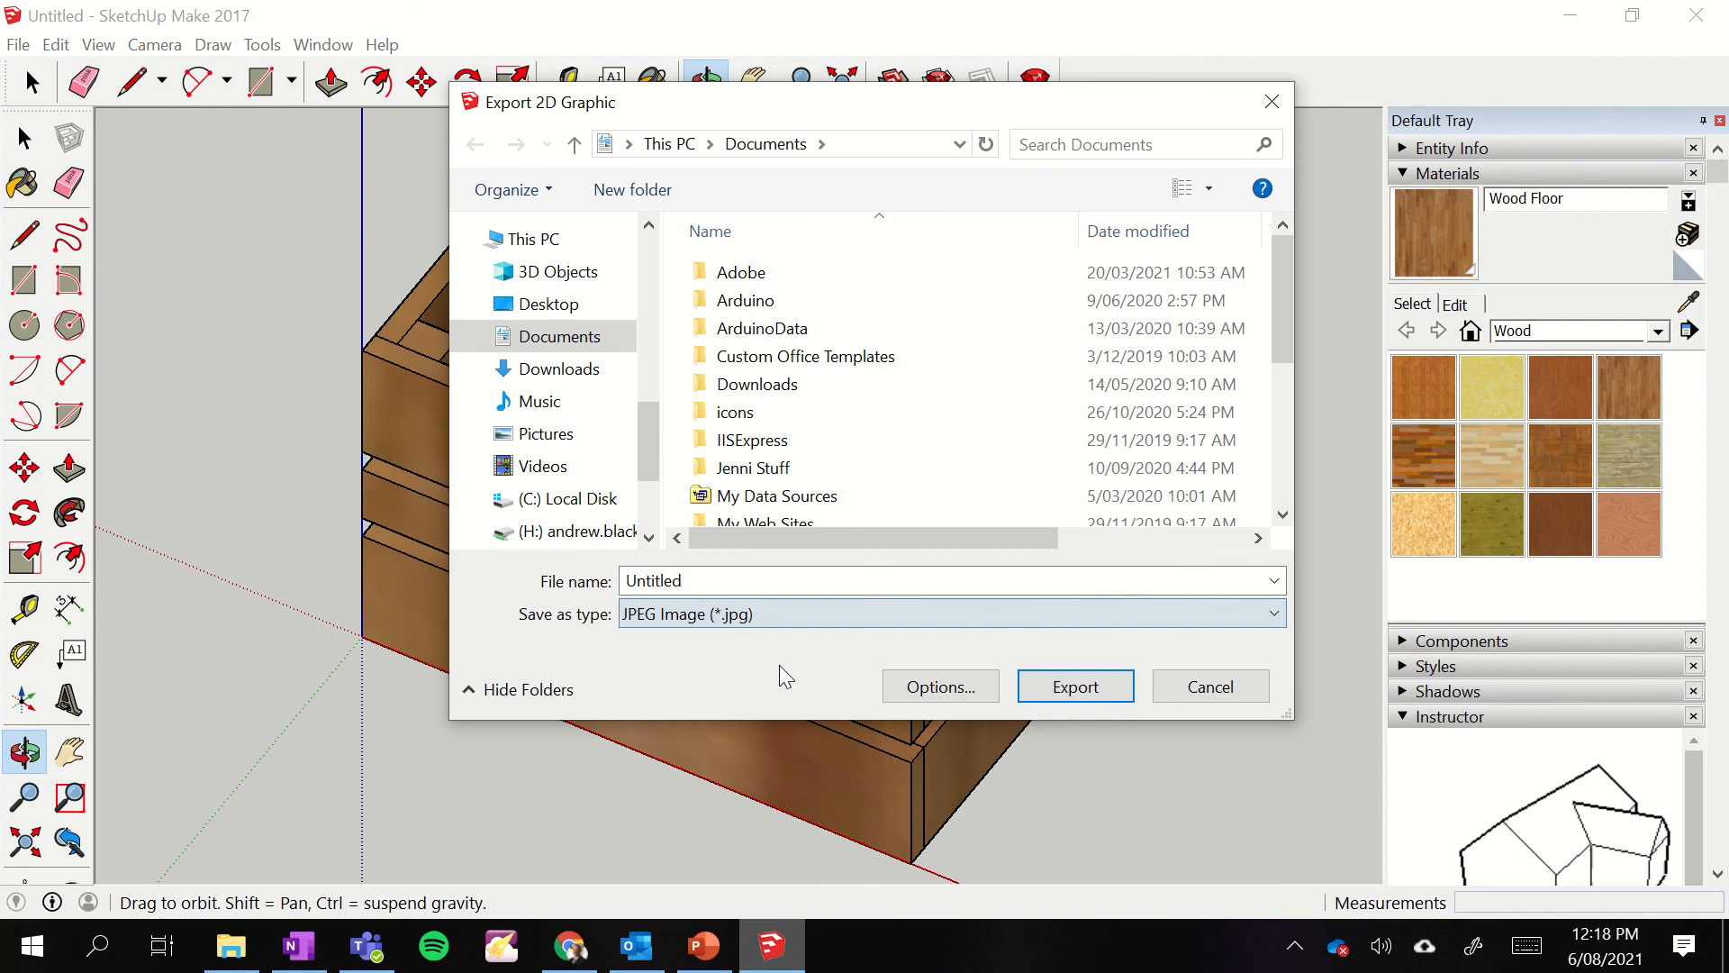
pyautogui.doubleClick(720, 581)
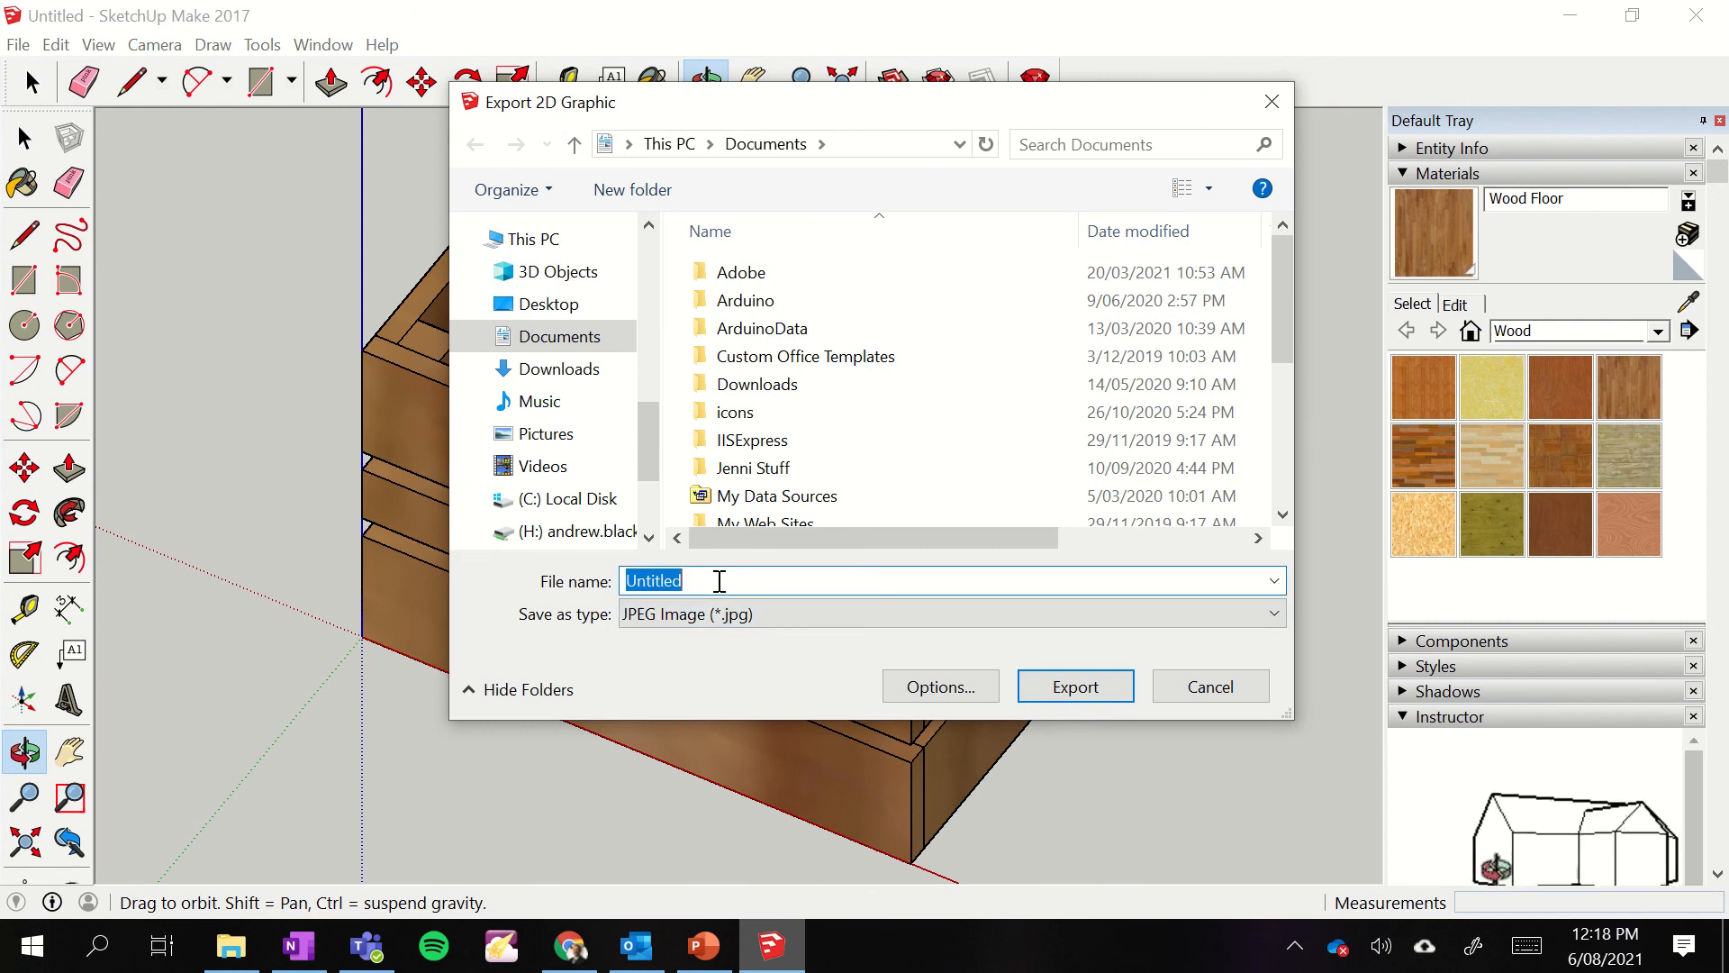
pyautogui.write('Your Name Timber Crate')
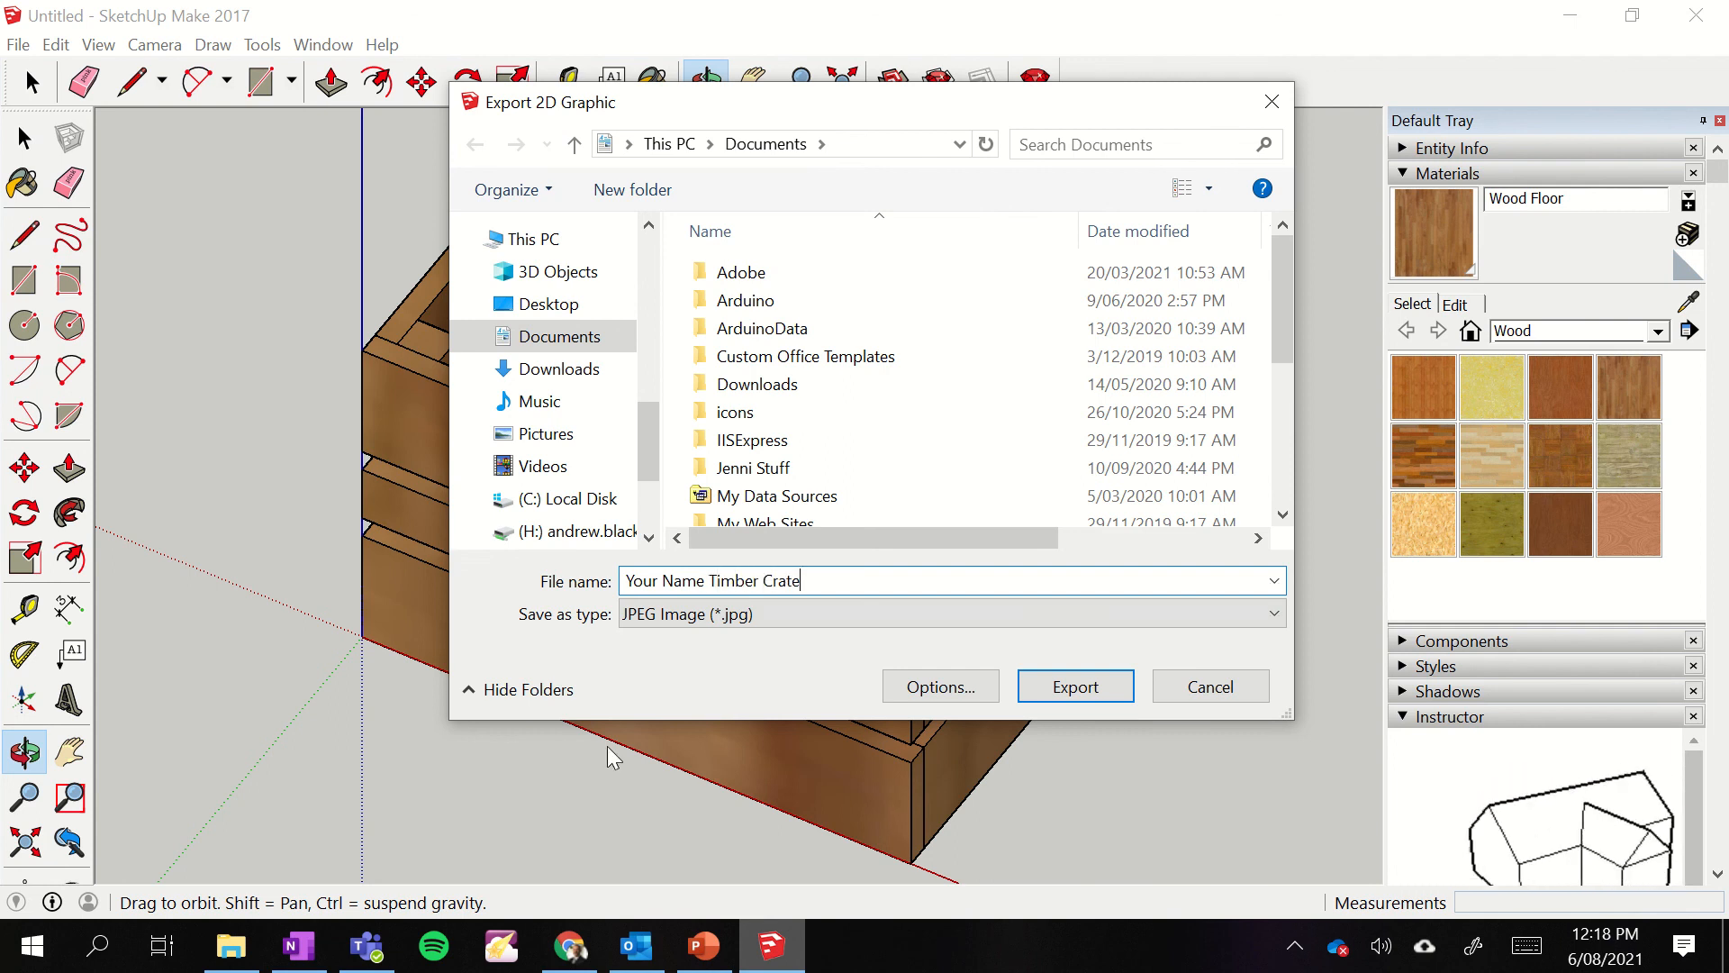
pyautogui.click(1058, 704)
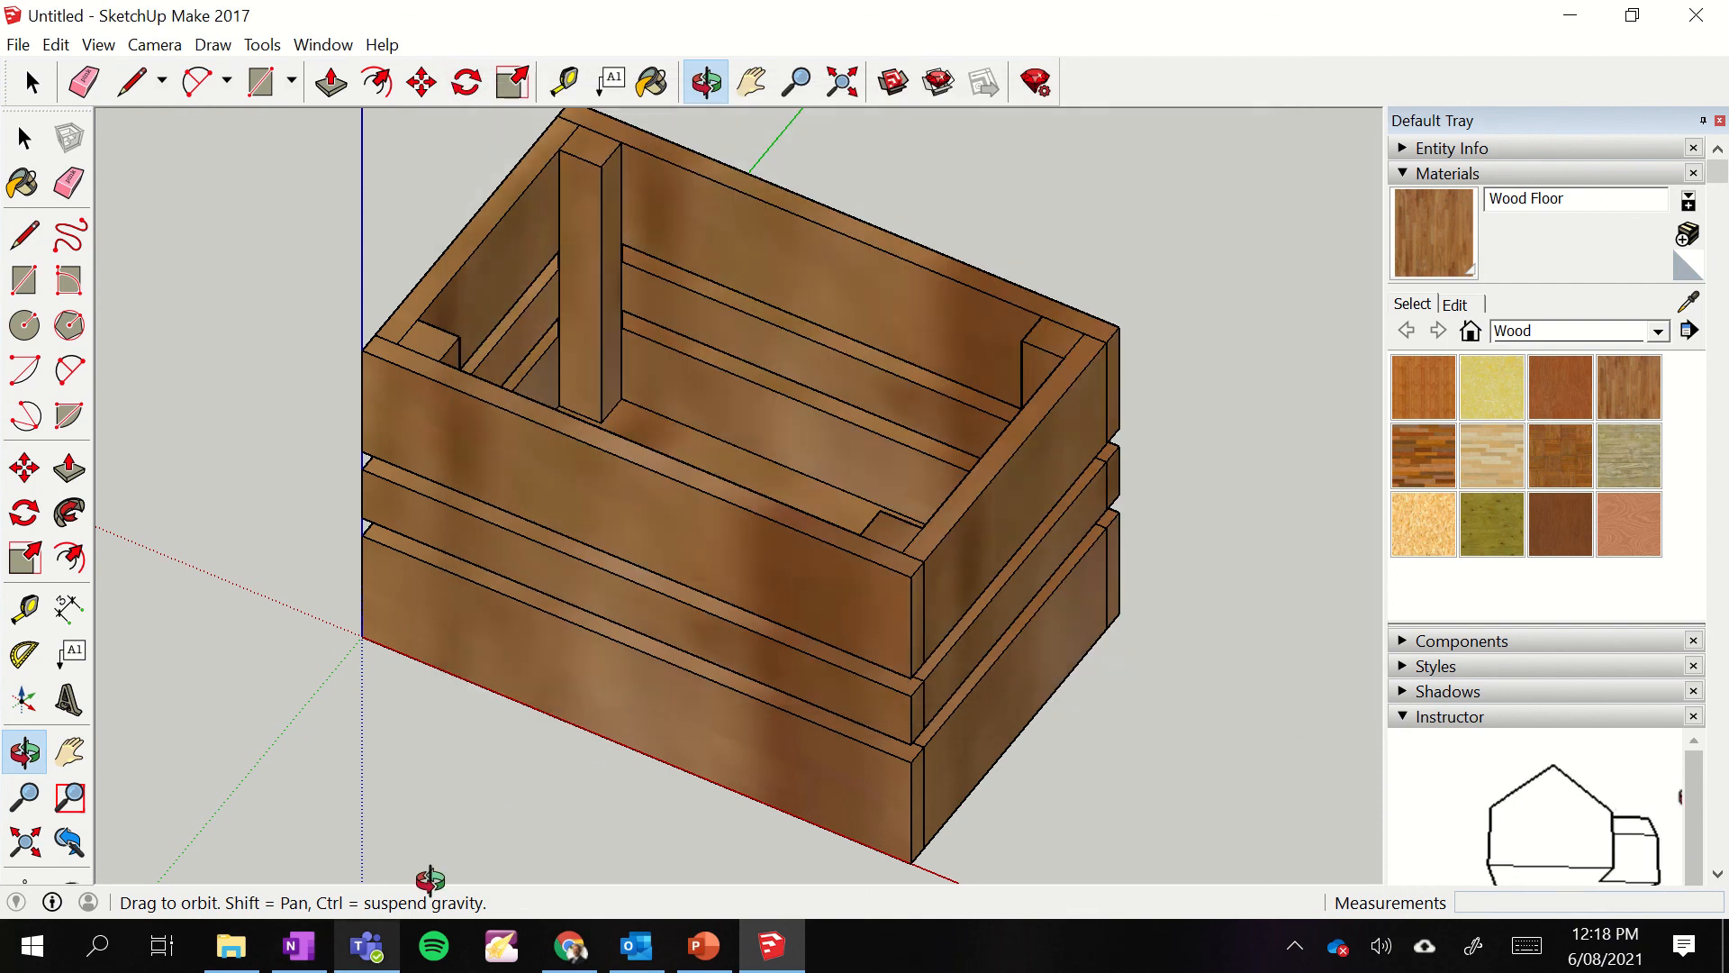
# - Switch to OneNote to view the dimensioned crate drawings on the Sketchup Crate page
pyautogui.click(299, 945)
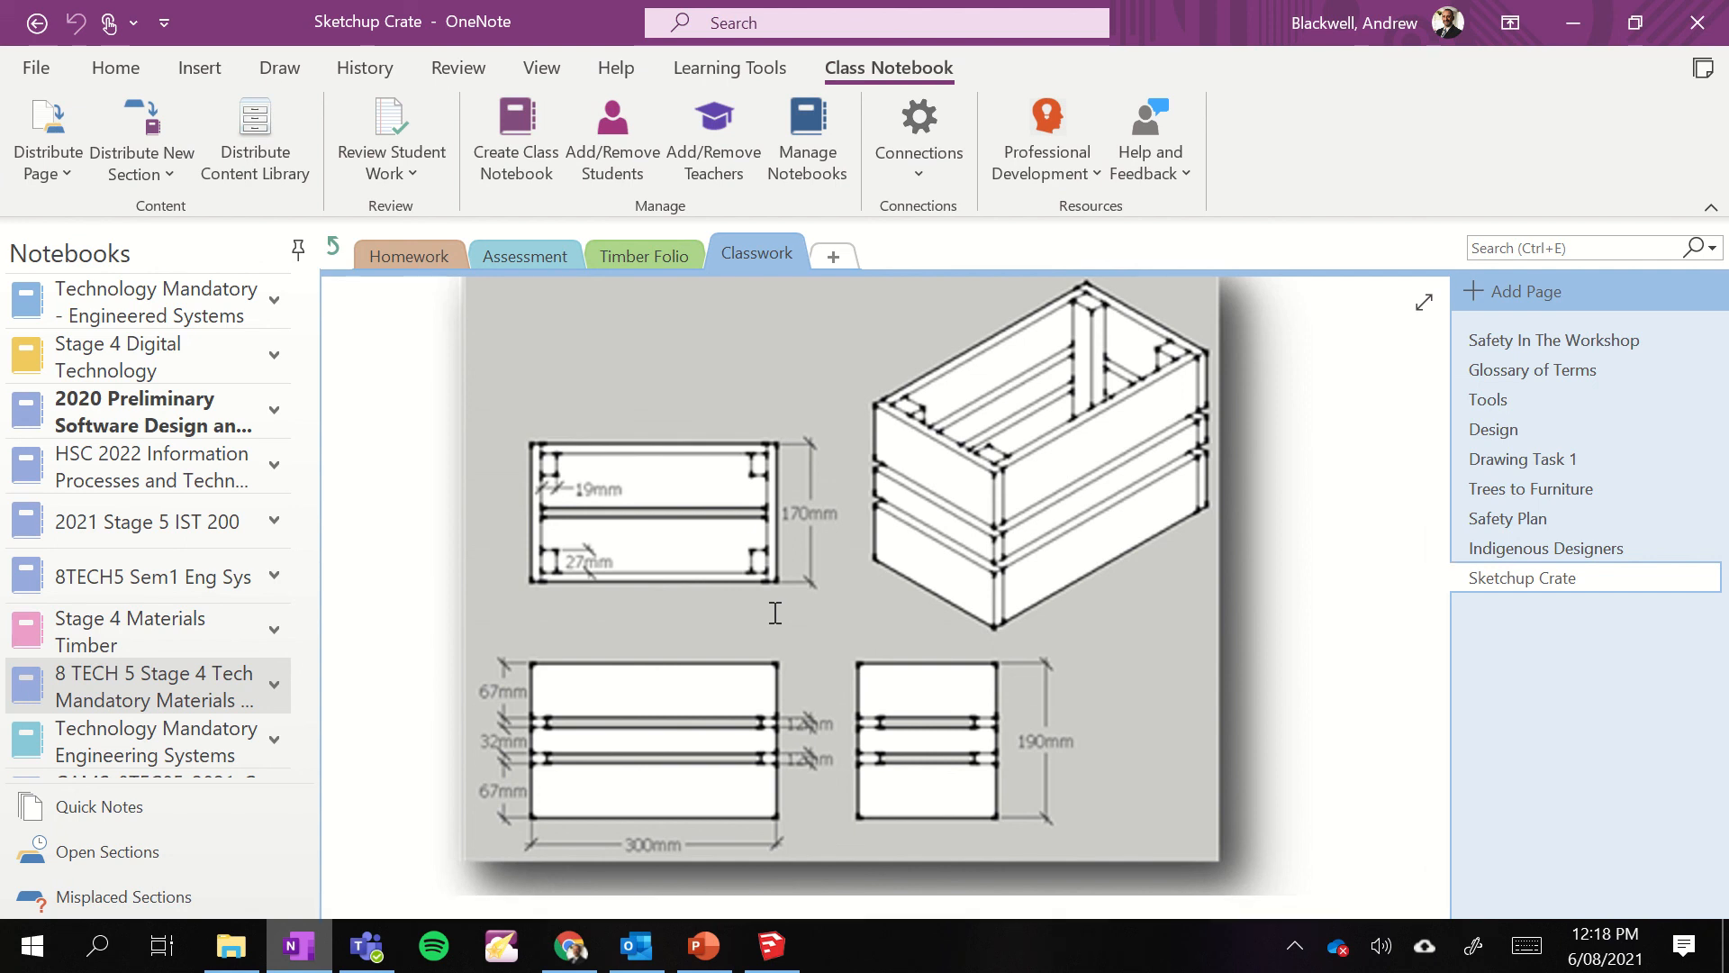
pyautogui.moveTo(824, 16)
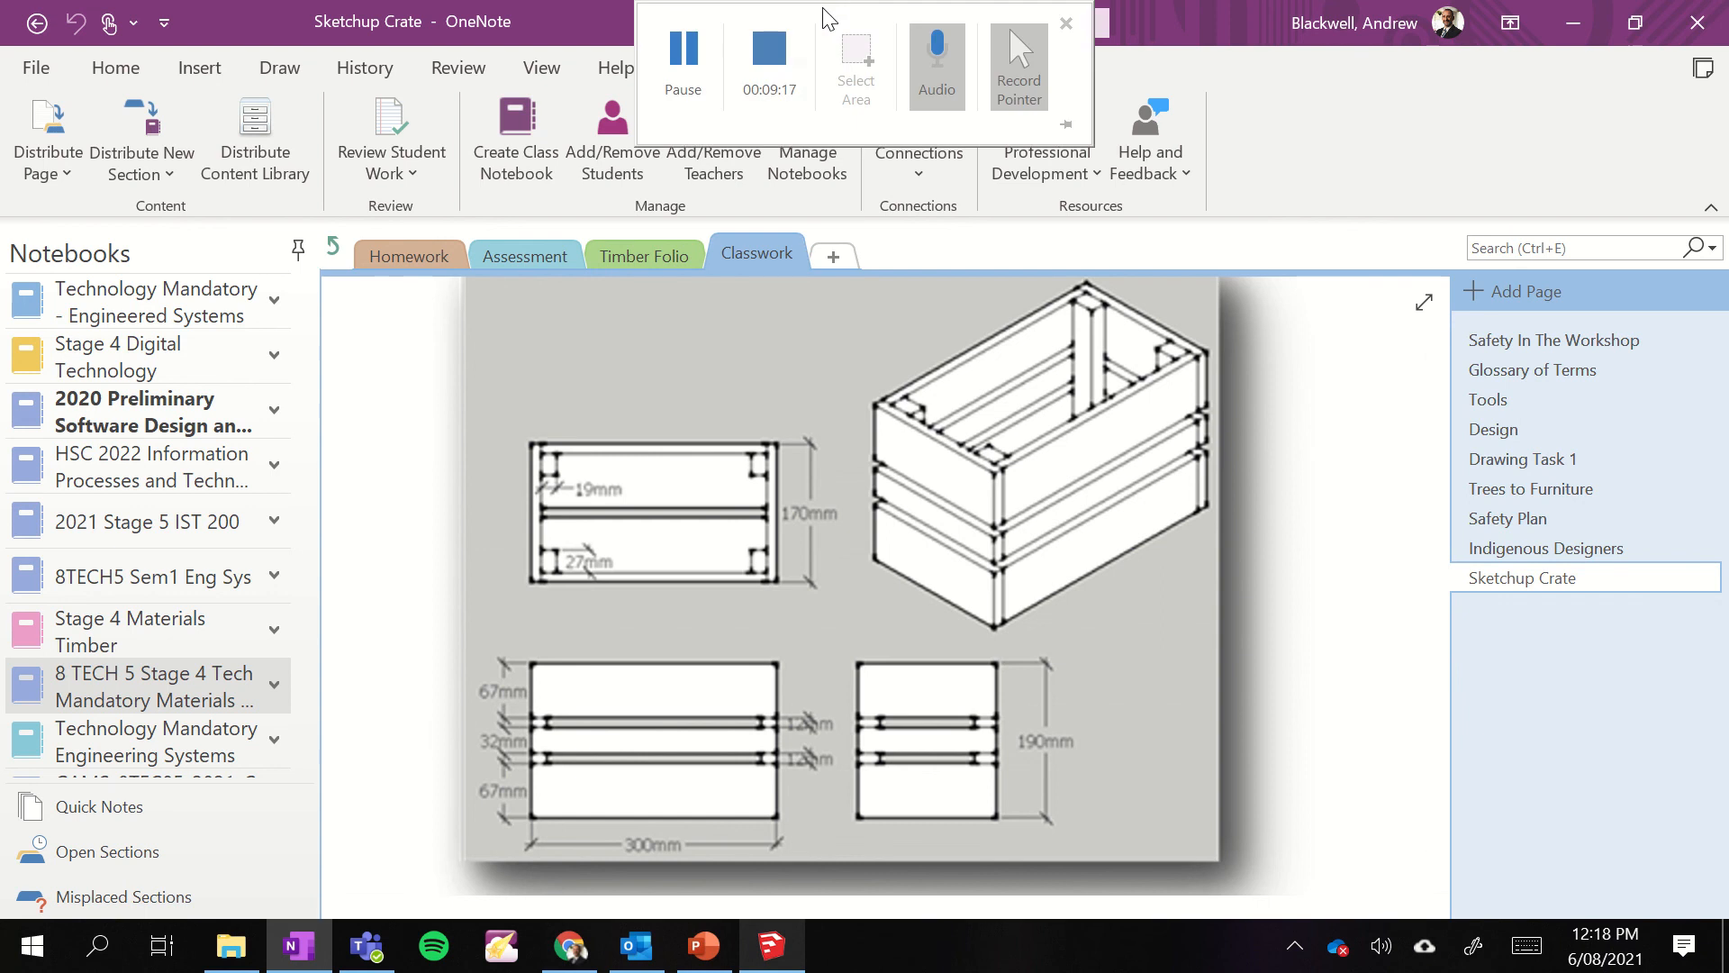